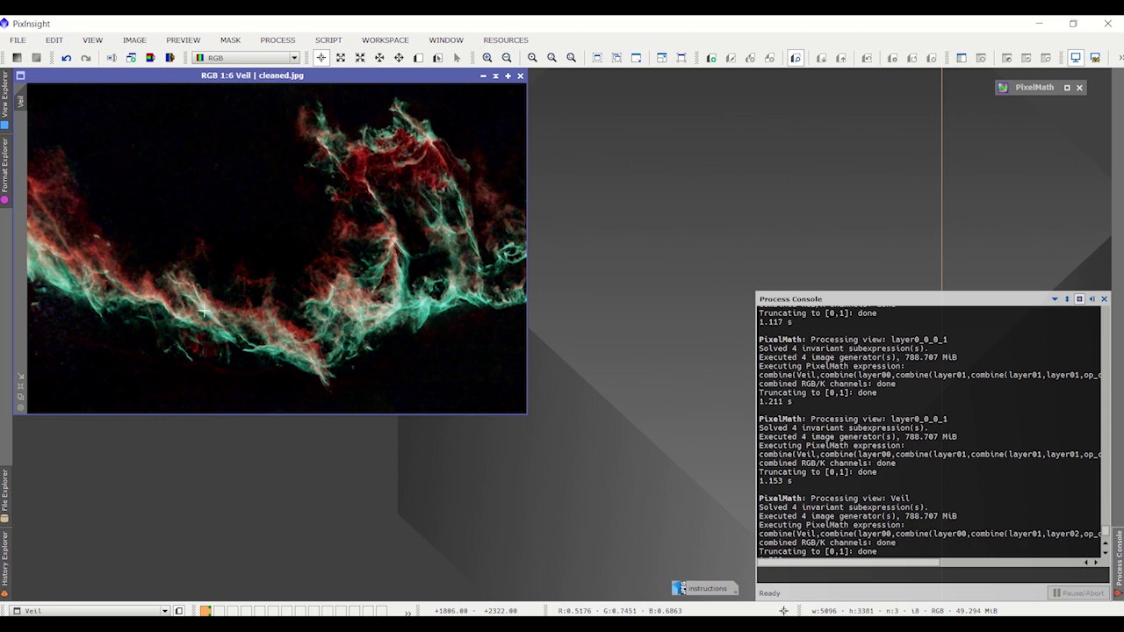
- Reopen the minimized instructions image and the PixelMath process window
{"action": "left_click", "coordinate": [707, 591]}
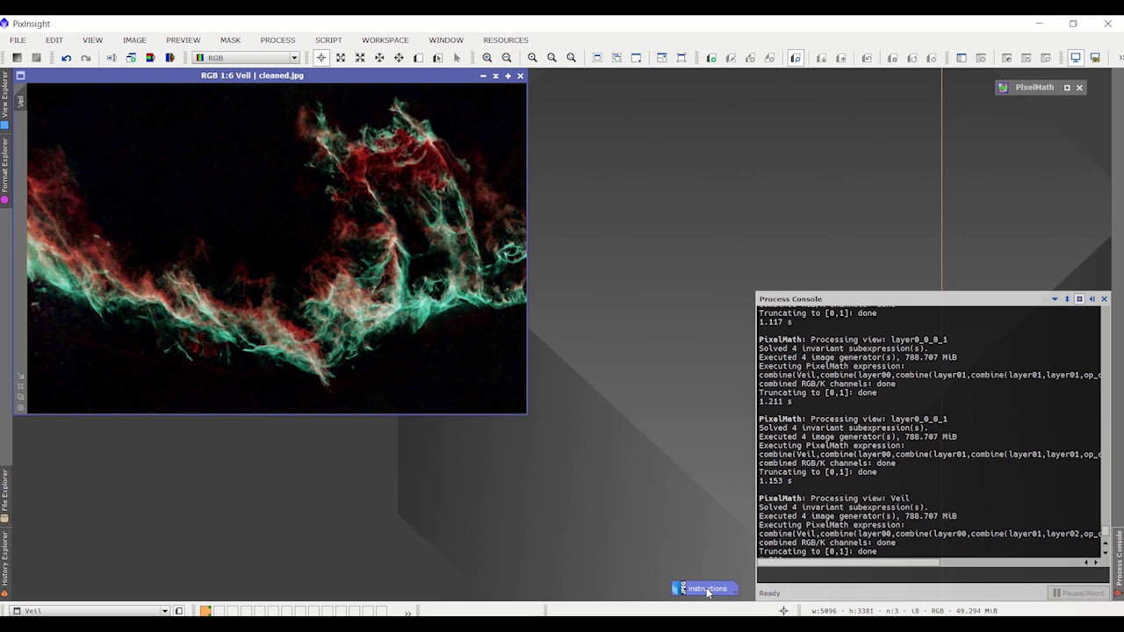
{"action": "double_click", "coordinate": [708, 589]}
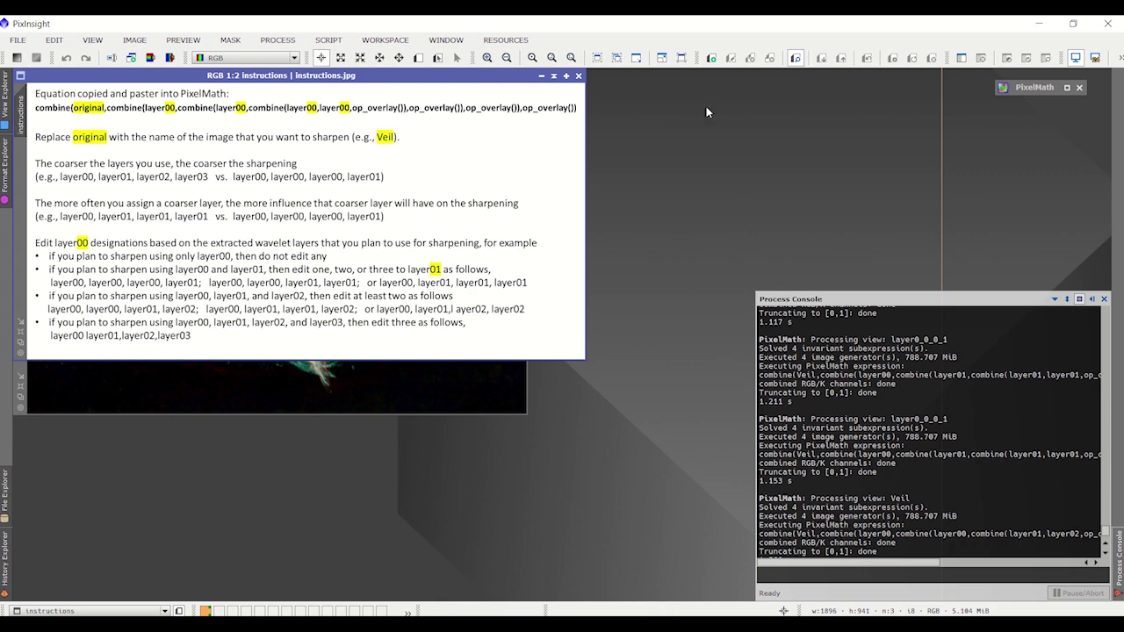
{"action": "left_click", "coordinate": [1041, 92]}
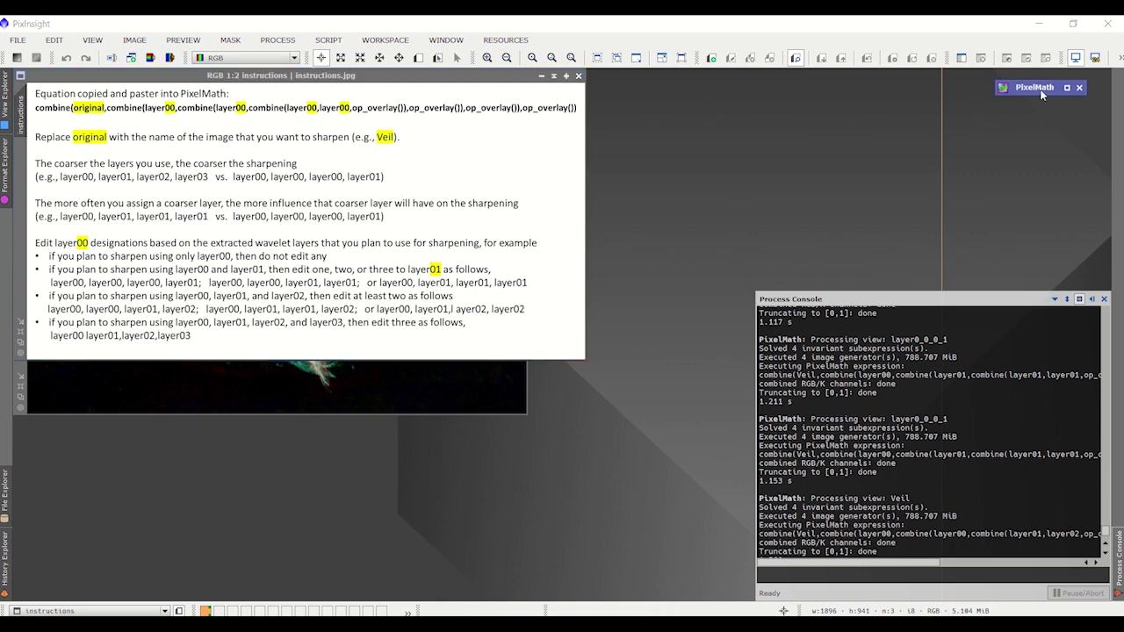
{"action": "double_click", "coordinate": [1041, 91]}
- Arrange both windows so the Veil image shows, and bring up PixelMath's Expression Editor
{"action": "left_click_drag", "start_coordinate": [902, 90], "coordinate": [876, 93]}
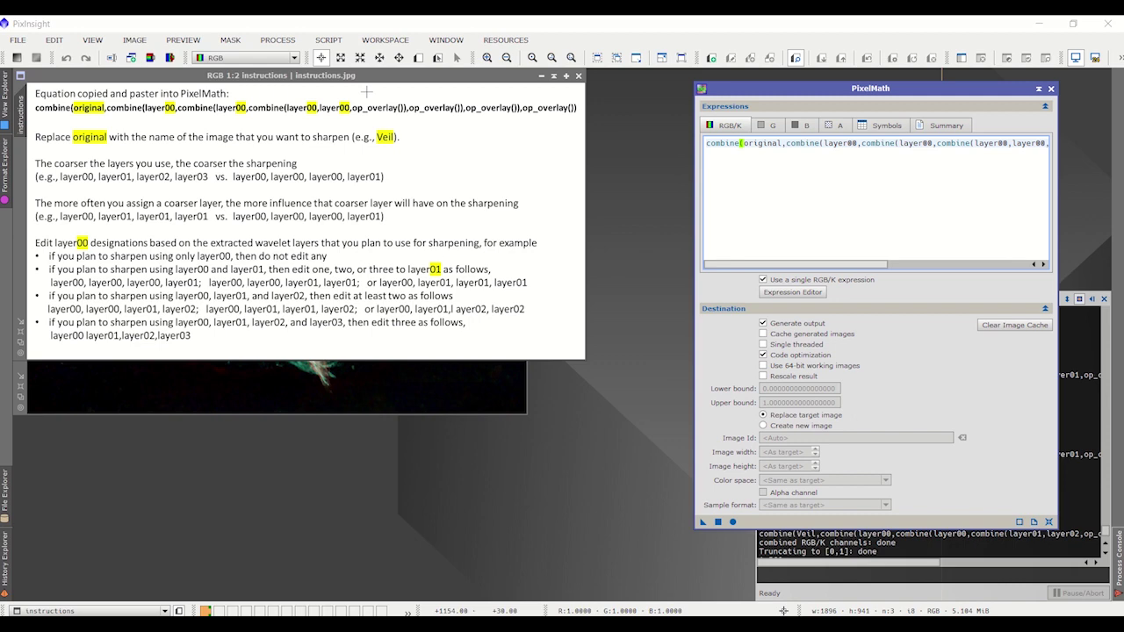
{"action": "left_click_drag", "start_coordinate": [459, 79], "coordinate": [466, 346]}
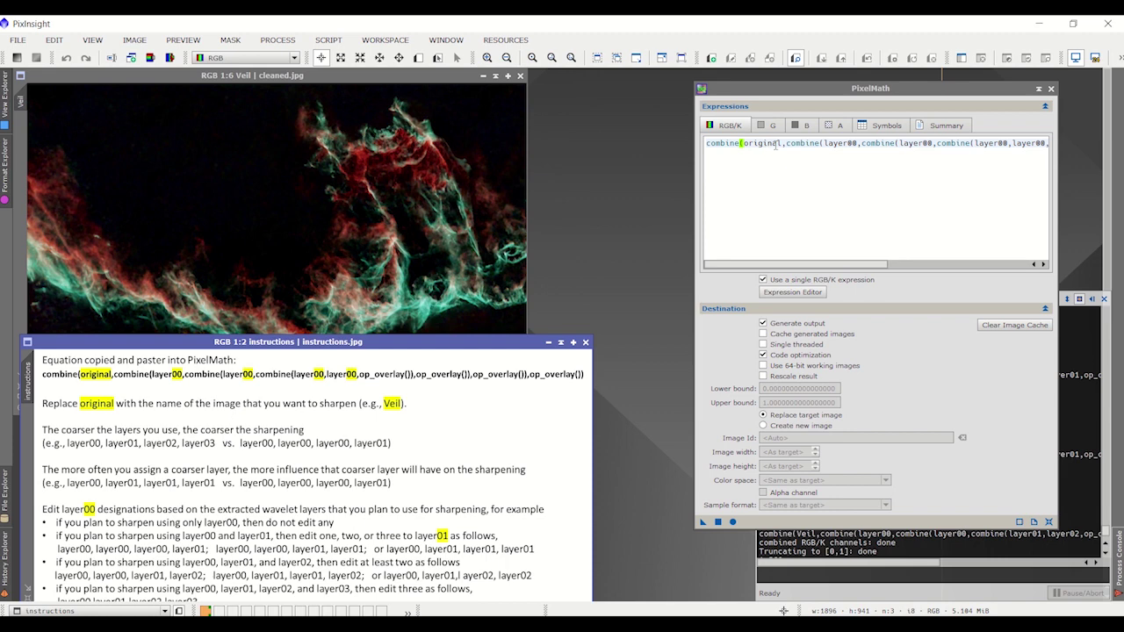
{"action": "left_click", "coordinate": [779, 292]}
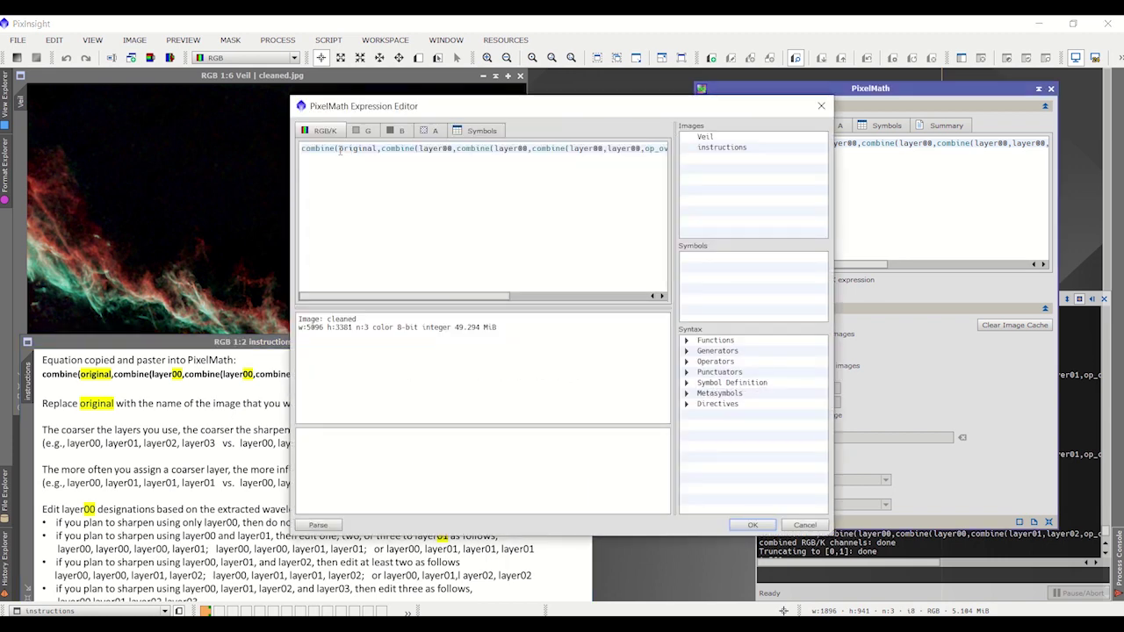
- Replace 'original' with Veil in the combine expression, then iconize the instructions image
{"action": "left_click_drag", "start_coordinate": [340, 151], "coordinate": [374, 151]}
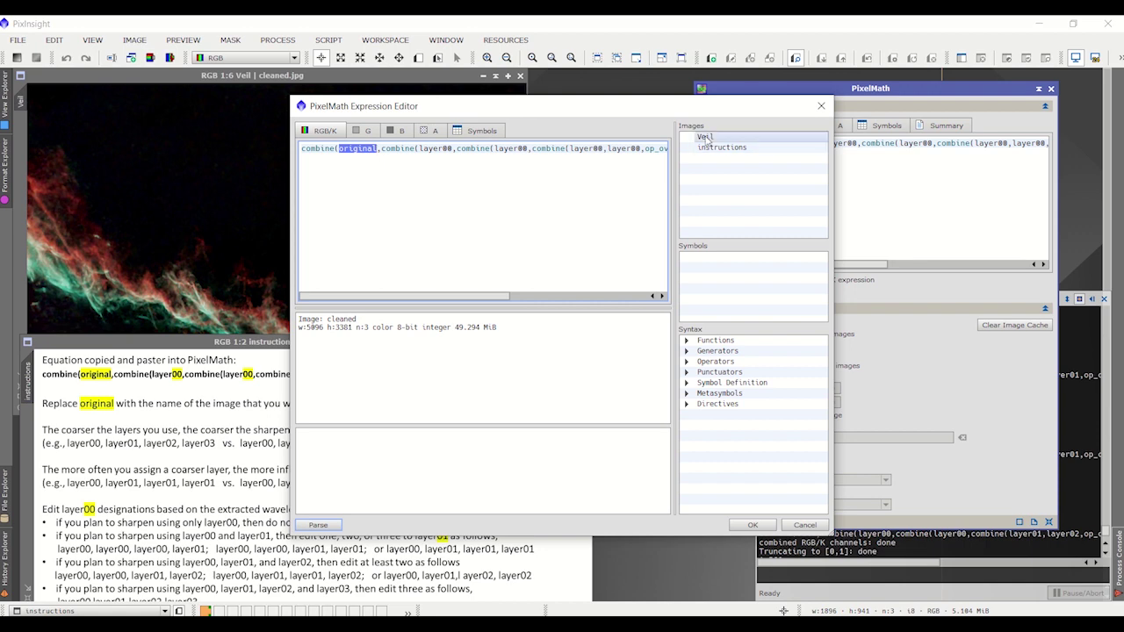
{"action": "double_click", "coordinate": [706, 138]}
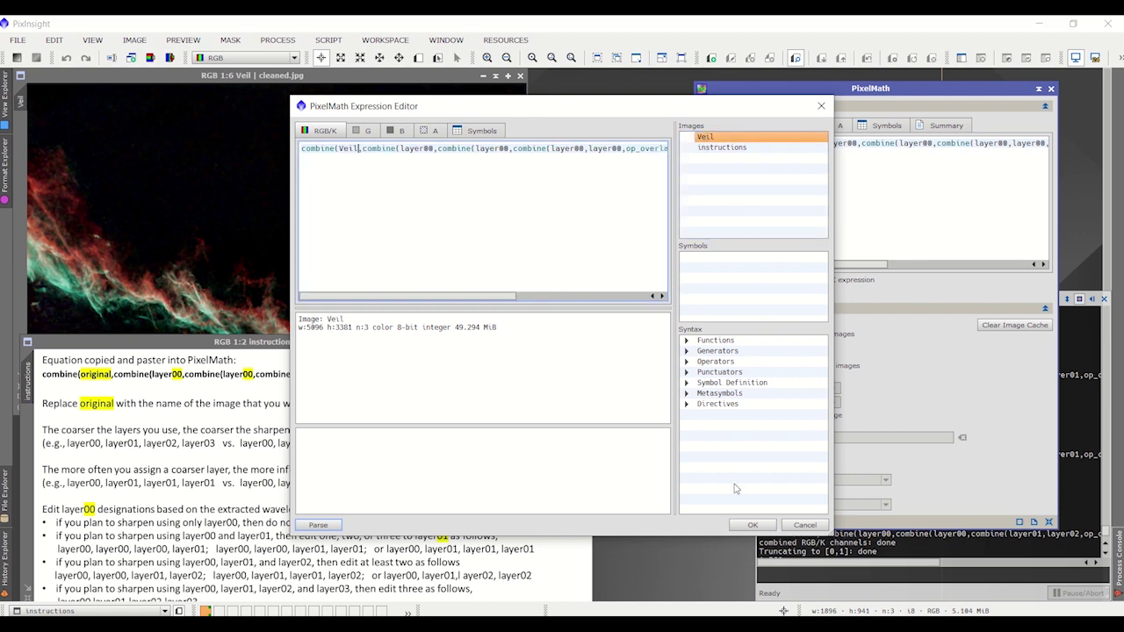
{"action": "left_click", "coordinate": [755, 525]}
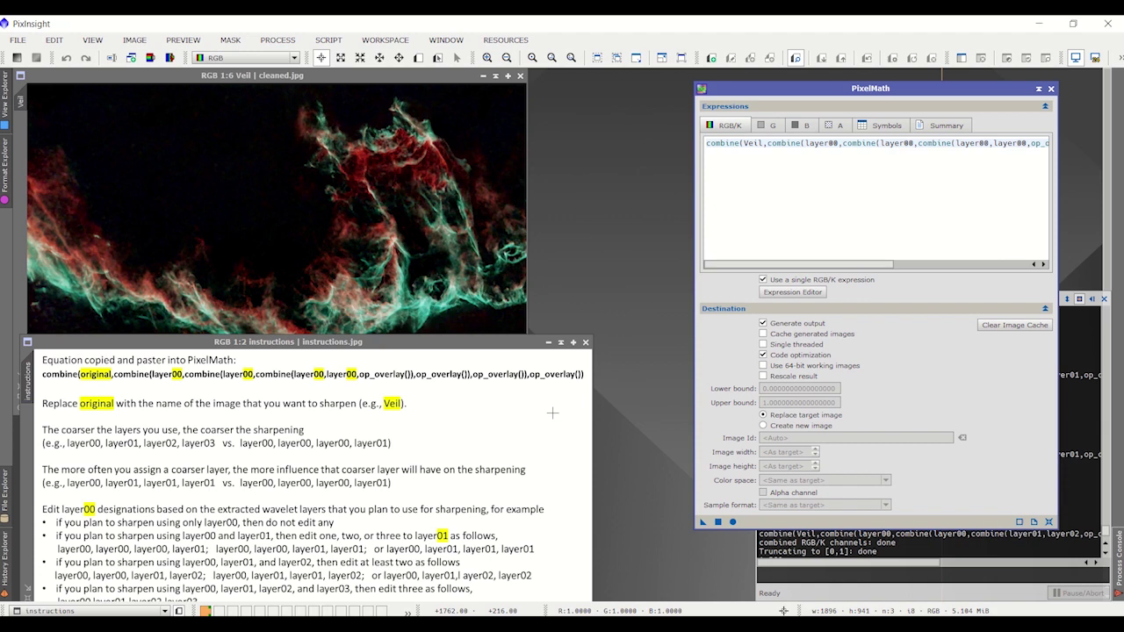
{"action": "left_click_drag", "start_coordinate": [516, 343], "coordinate": [570, 237]}
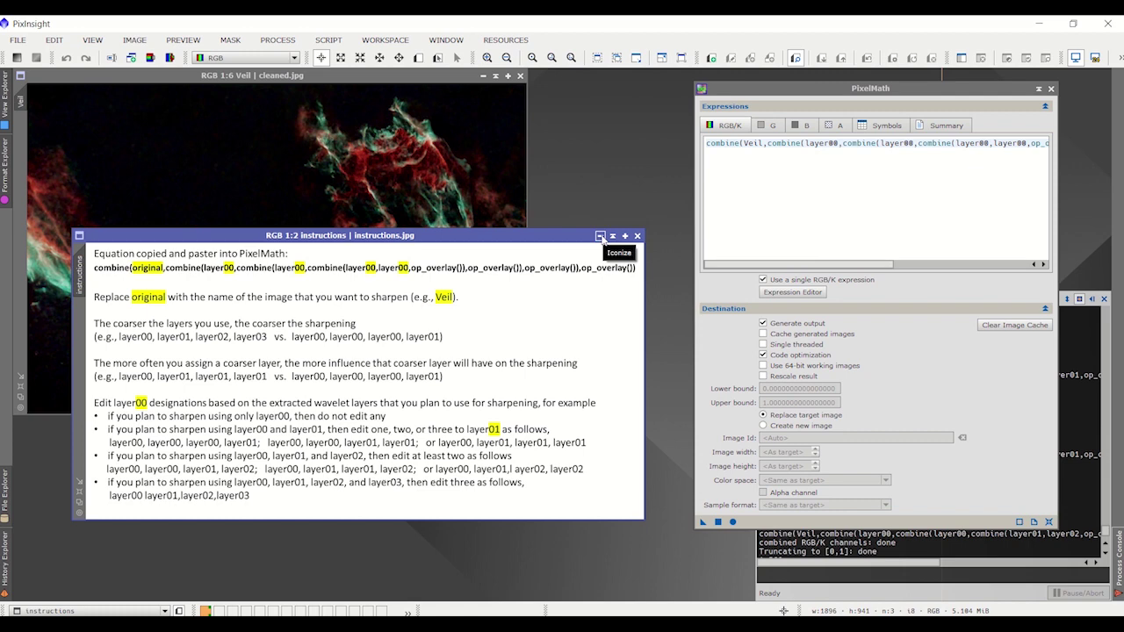
{"action": "left_click", "coordinate": [601, 237]}
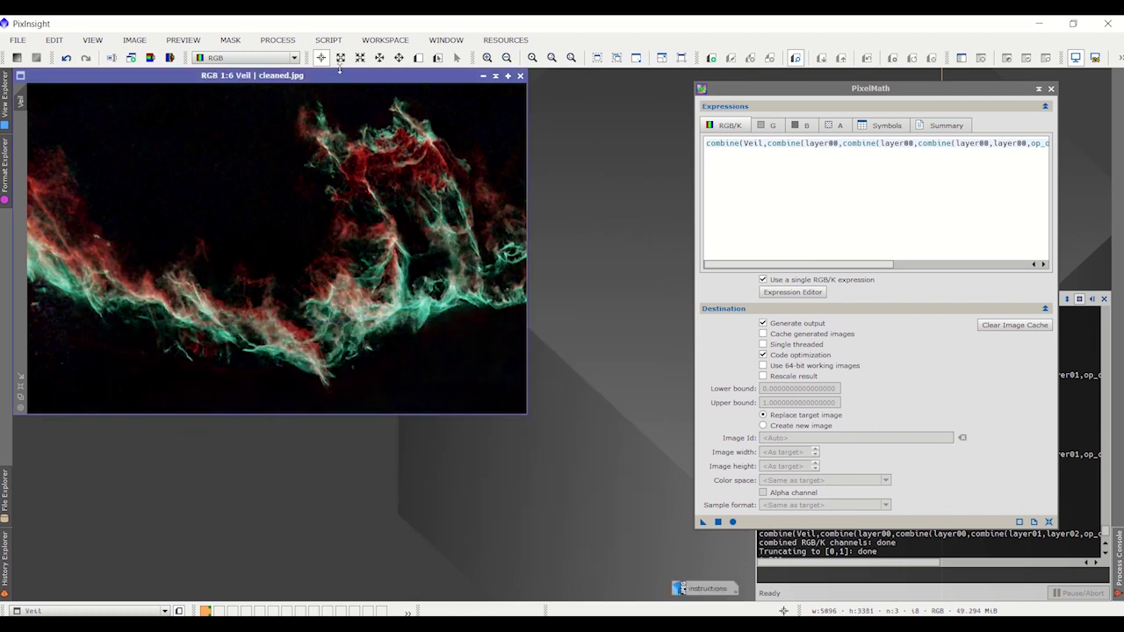
- Run the ExtractWaveletLayers script on Veil and tuck the PixelMath window away
{"action": "left_click", "coordinate": [330, 42]}
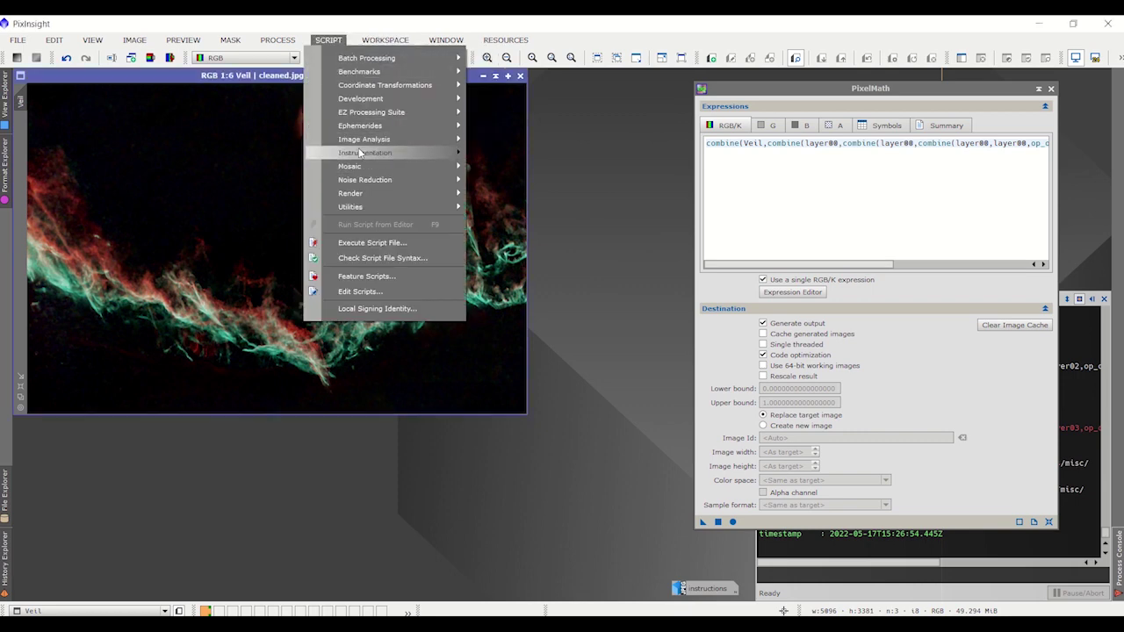
{"action": "mouse_move", "coordinate": [360, 149]}
{"action": "left_click", "coordinate": [532, 186]}
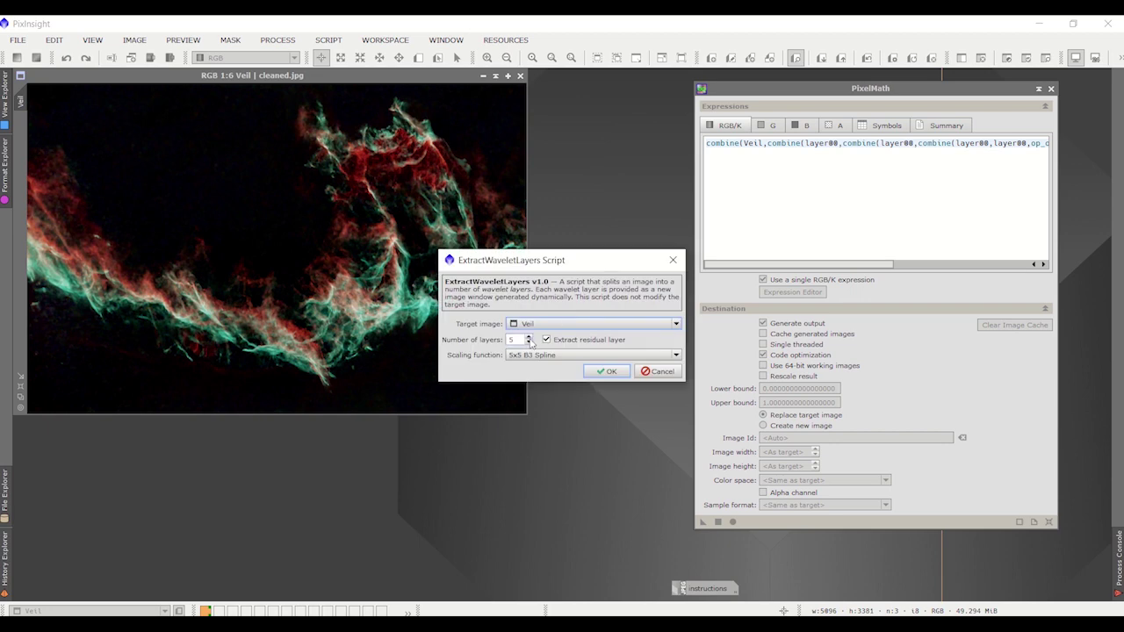
{"action": "left_click", "coordinate": [589, 371]}
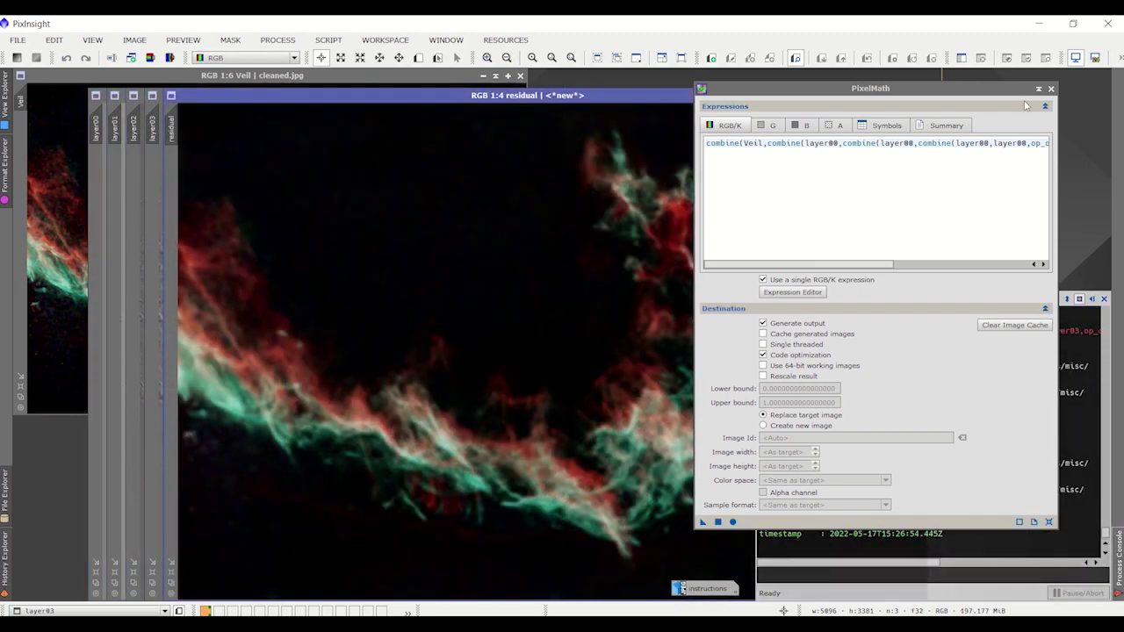
{"action": "left_click", "coordinate": [1040, 89]}
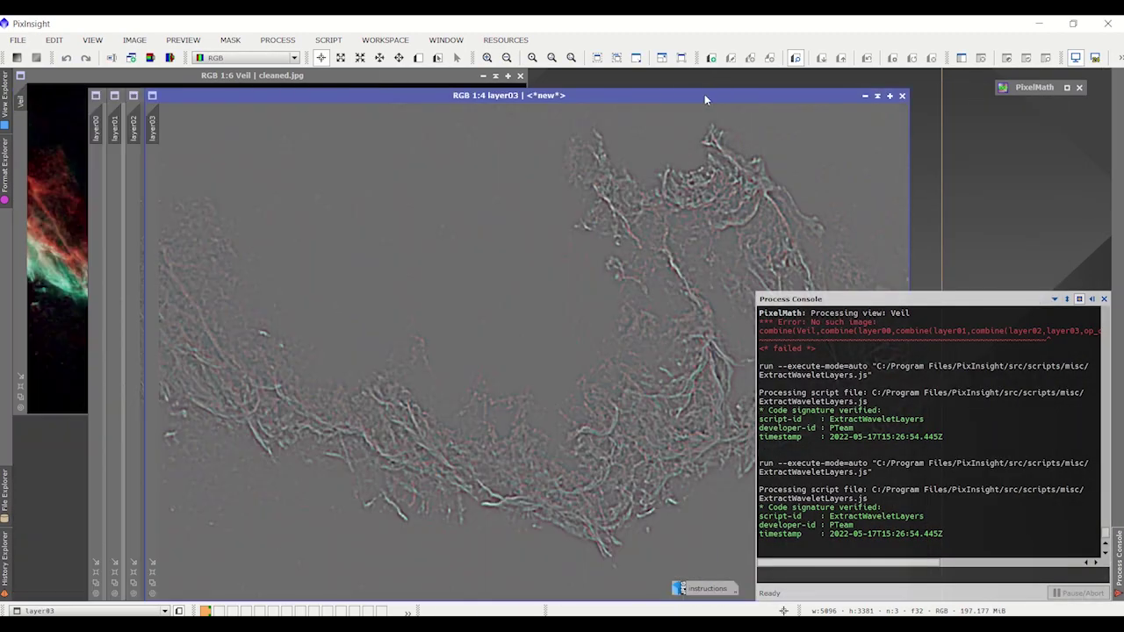
- Fit each of layer03, layer02, layer01 and layer00 to its window, then minimize it
{"action": "scroll", "coordinate": [527, 264], "scroll_direction": "down", "scroll_amount": 1}
{"action": "right_click", "coordinate": [409, 358]}
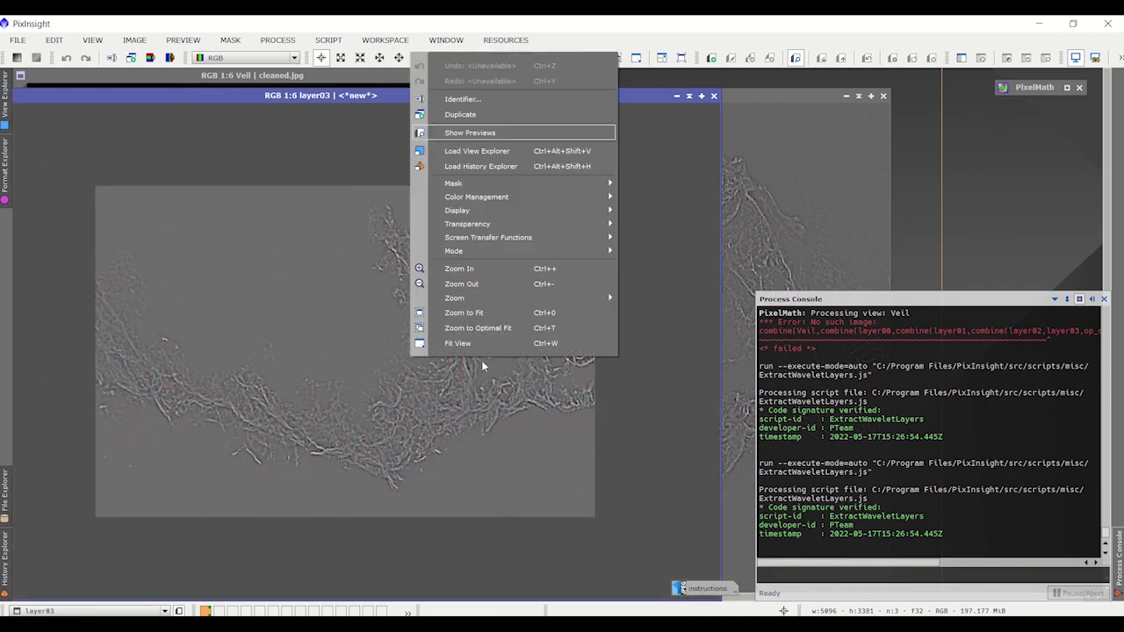
{"action": "left_click", "coordinate": [439, 342]}
{"action": "left_click", "coordinate": [481, 95]}
{"action": "scroll", "coordinate": [527, 289], "scroll_direction": "down", "scroll_amount": 1}
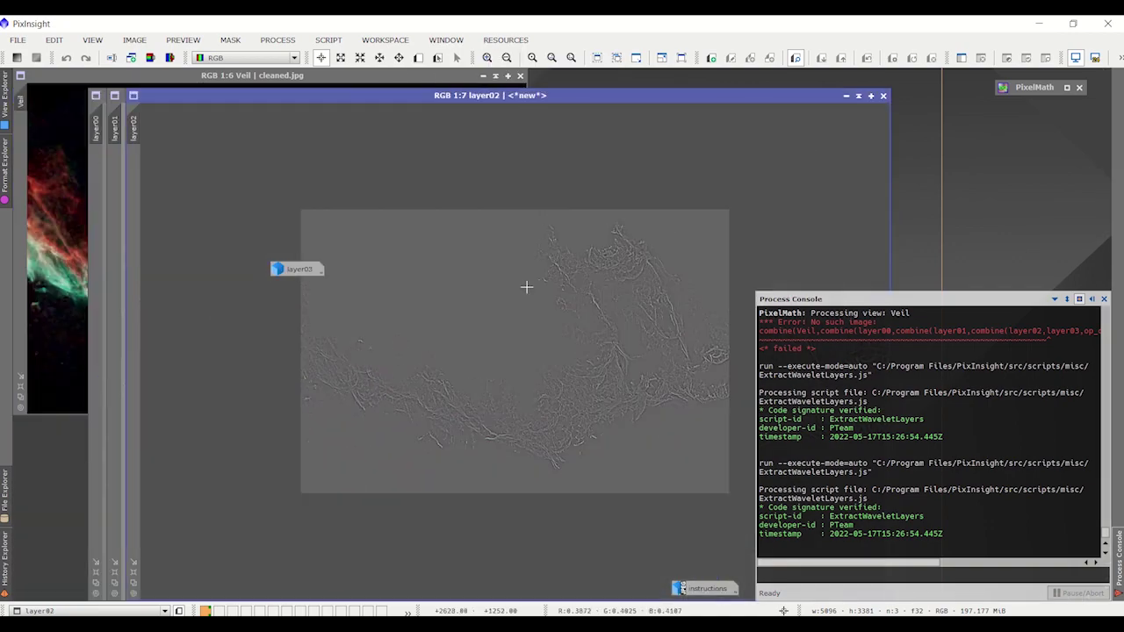
{"action": "right_click", "coordinate": [518, 319]}
{"action": "left_click", "coordinate": [564, 609]}
{"action": "left_click", "coordinate": [525, 96]}
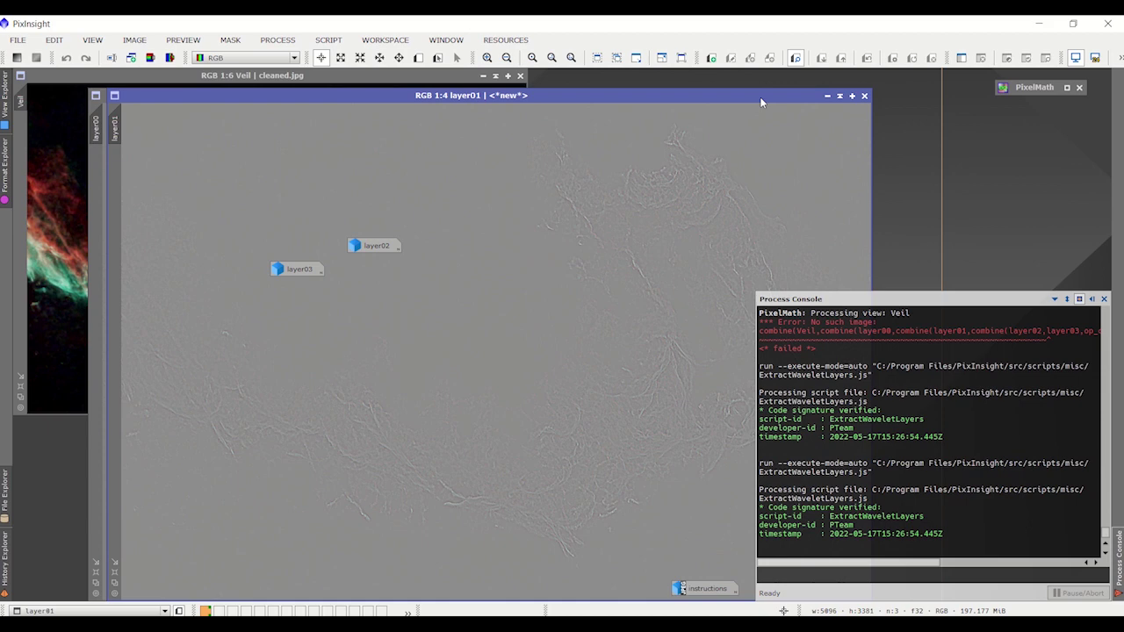
{"action": "scroll", "coordinate": [639, 233], "scroll_direction": "down", "scroll_amount": 1}
{"action": "right_click", "coordinate": [533, 313]}
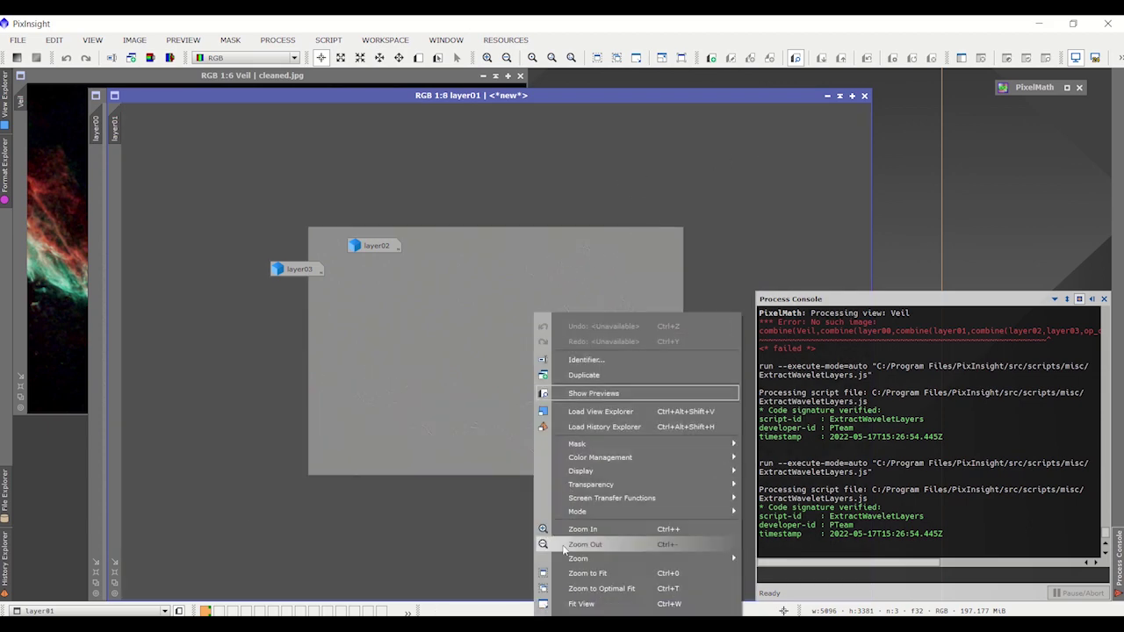
{"action": "left_click", "coordinate": [571, 606]}
{"action": "left_click", "coordinate": [452, 95]}
{"action": "scroll", "coordinate": [501, 301], "scroll_direction": "down", "scroll_amount": 1}
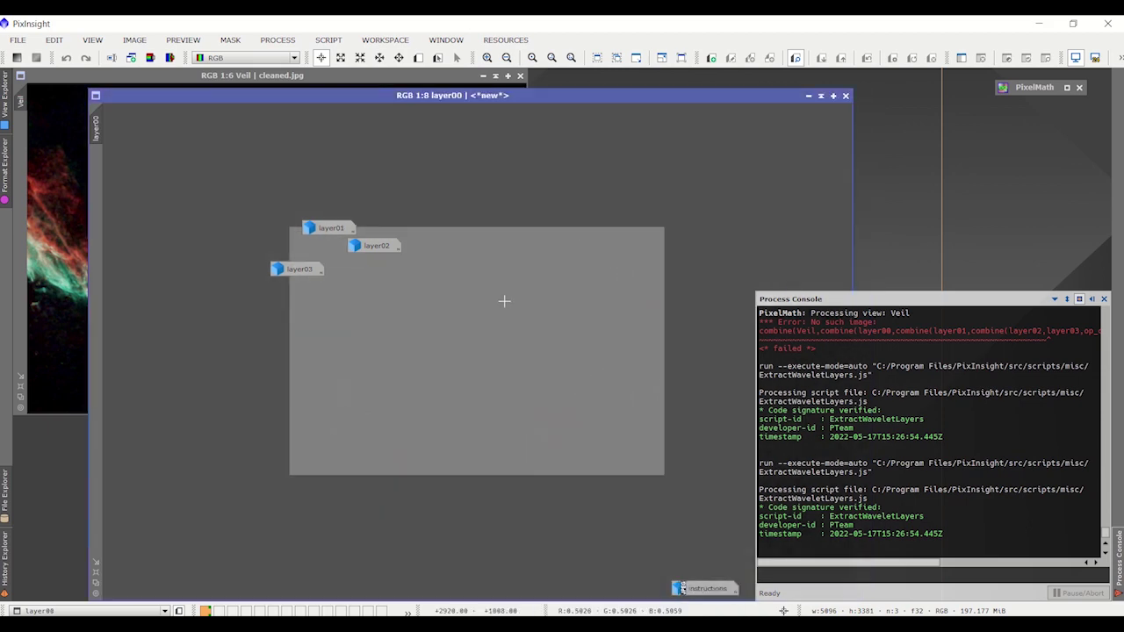
{"action": "right_click", "coordinate": [502, 307]}
{"action": "left_click", "coordinate": [563, 583]}
{"action": "left_click", "coordinate": [434, 96]}
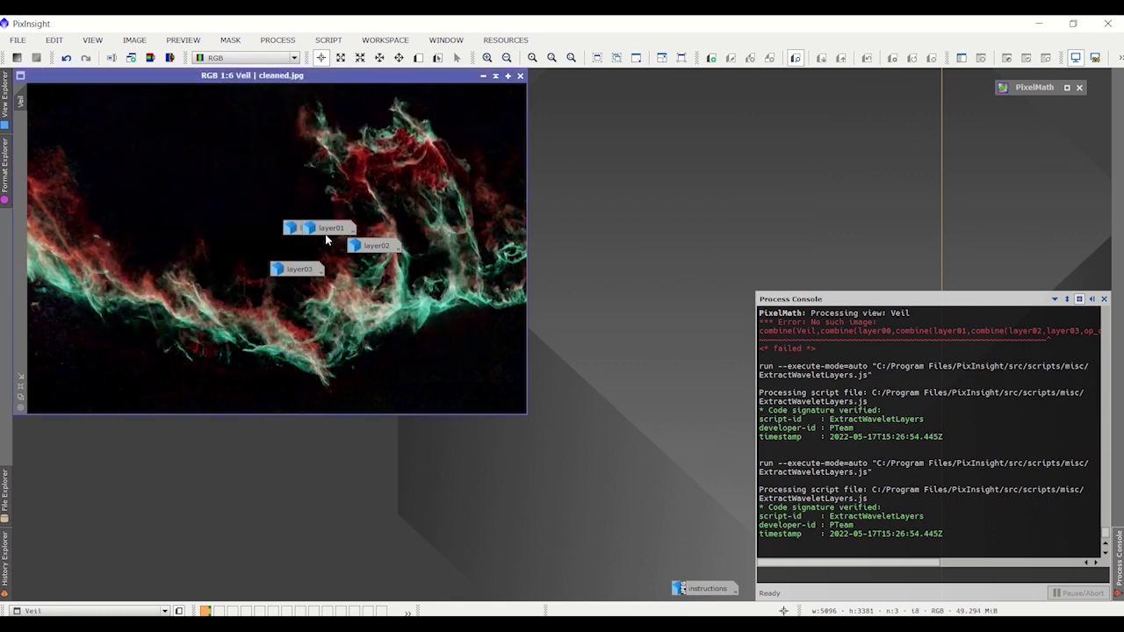
- Stack the four layer icons together below the Veil image
{"action": "left_click_drag", "start_coordinate": [325, 231], "coordinate": [209, 465]}
{"action": "left_click", "coordinate": [308, 271]}
{"action": "left_click_drag", "start_coordinate": [308, 270], "coordinate": [230, 418]}
{"action": "left_click_drag", "start_coordinate": [312, 229], "coordinate": [225, 480]}
{"action": "left_click_drag", "start_coordinate": [223, 420], "coordinate": [110, 480]}
{"action": "left_click_drag", "start_coordinate": [202, 484], "coordinate": [100, 532]}
{"action": "left_click_drag", "start_coordinate": [209, 454], "coordinate": [107, 514]}
{"action": "left_click_drag", "start_coordinate": [373, 253], "coordinate": [111, 494]}
- Zoom in to inspect layer00 and layer03, iconizing each afterwards
{"action": "double_click", "coordinate": [121, 527]}
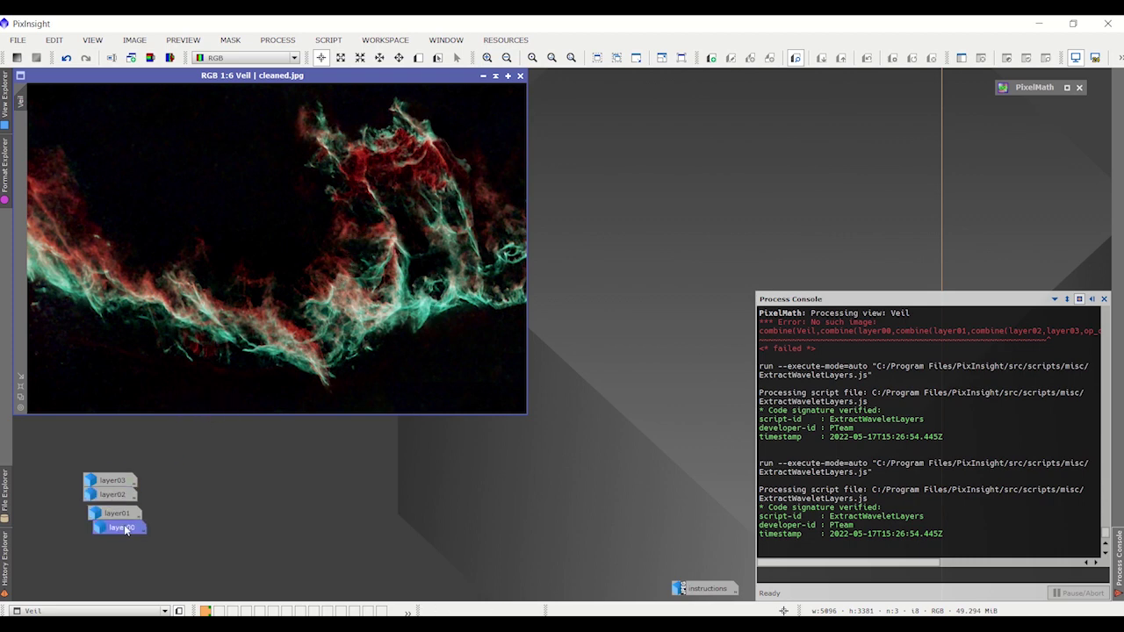
{"action": "scroll", "coordinate": [354, 216], "scroll_direction": "up", "scroll_amount": 9}
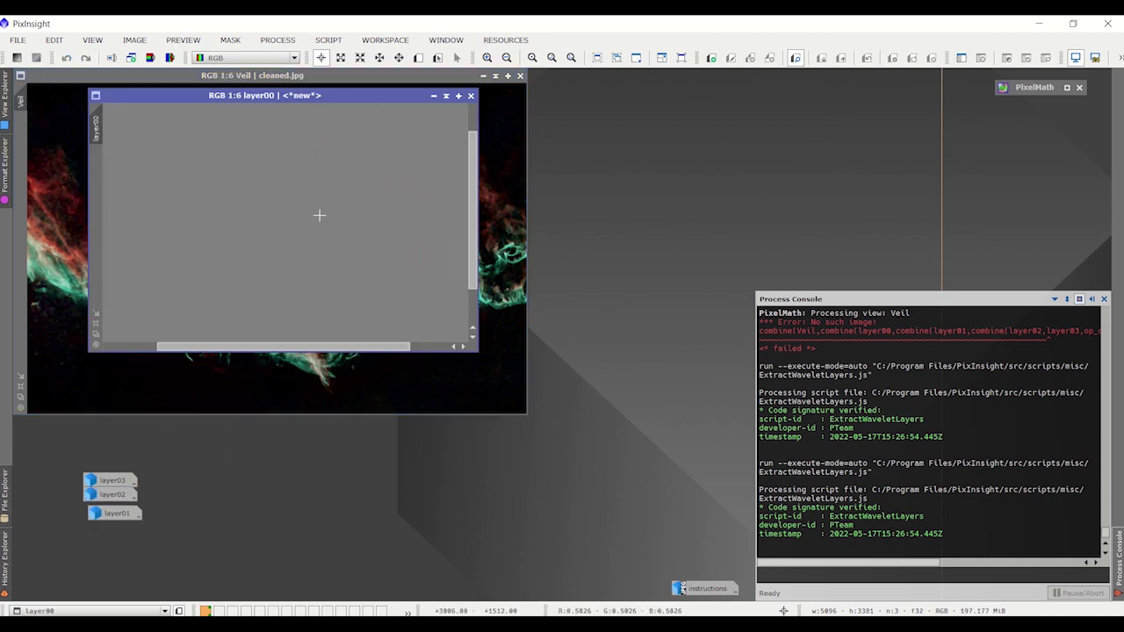
{"action": "scroll", "coordinate": [377, 218], "scroll_direction": "down", "scroll_amount": 3}
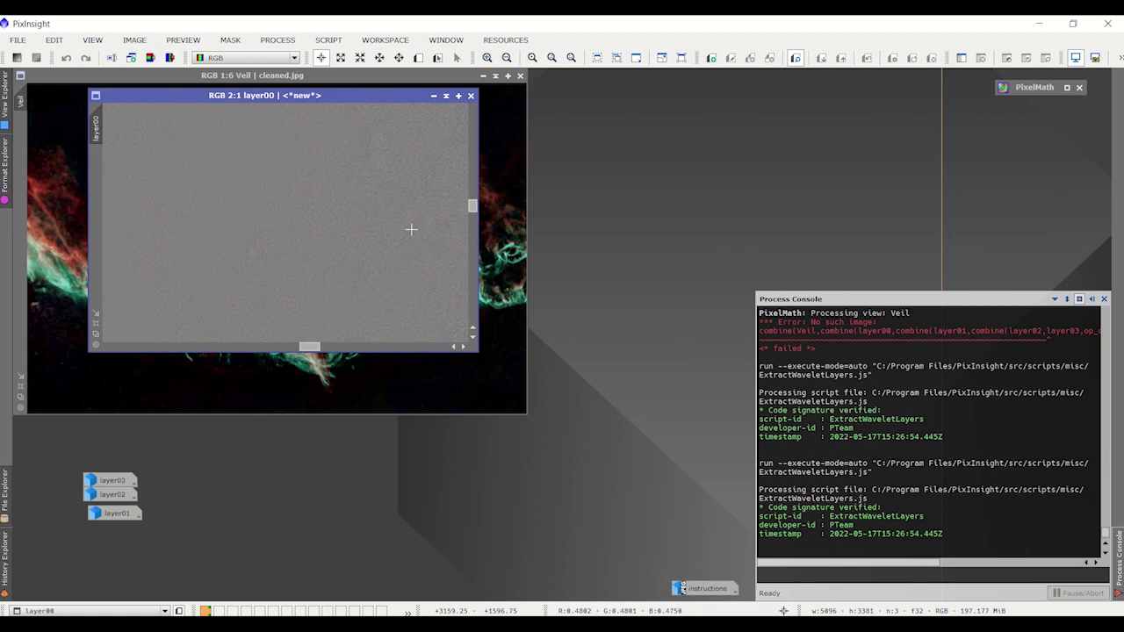
{"action": "scroll", "coordinate": [421, 218], "scroll_direction": "down", "scroll_amount": 4}
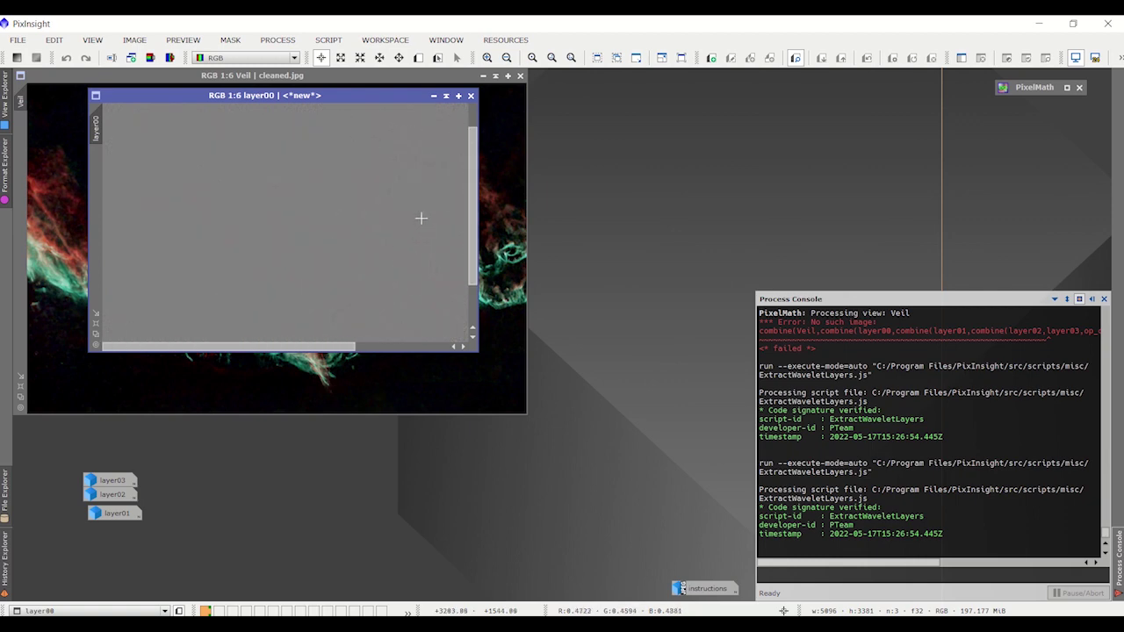
{"action": "scroll", "coordinate": [421, 218], "scroll_direction": "up", "scroll_amount": 1}
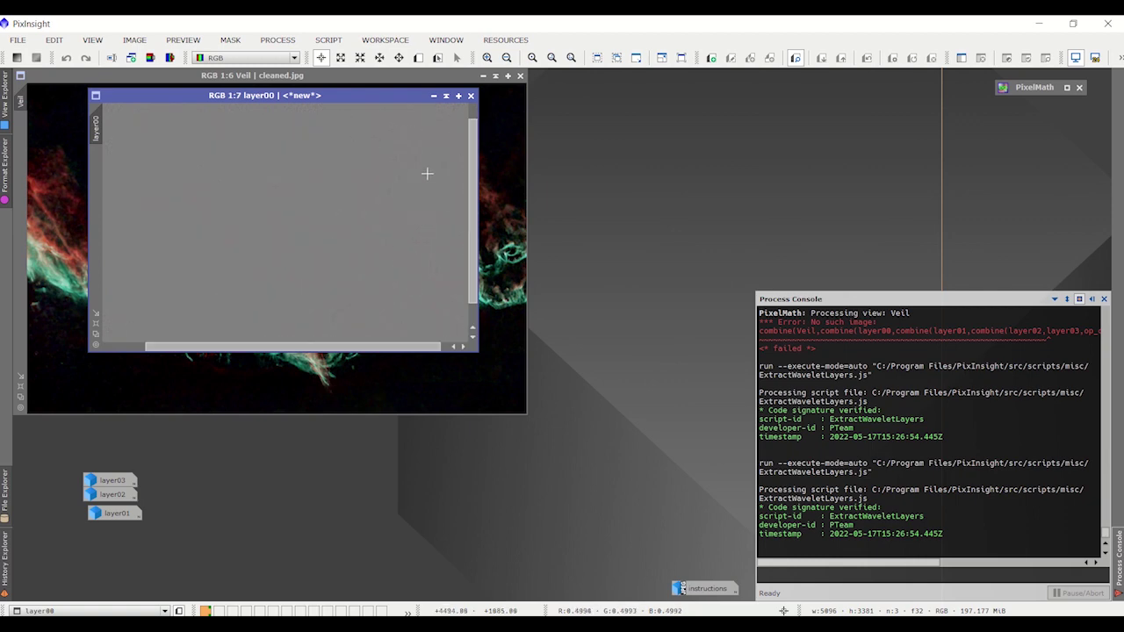
{"action": "left_click", "coordinate": [434, 96]}
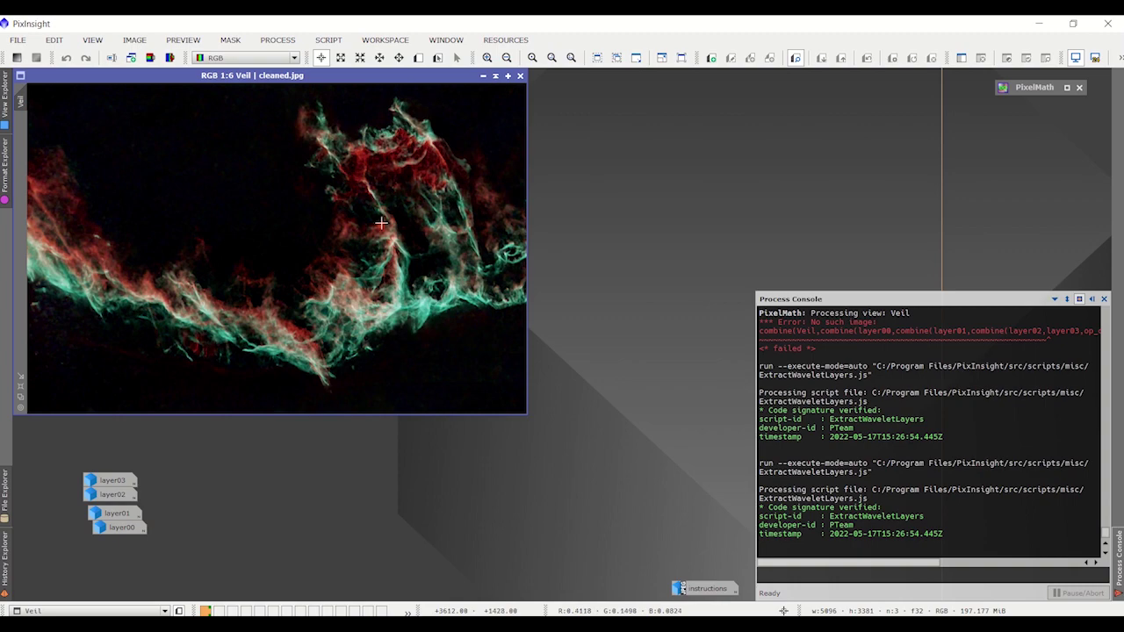
{"action": "double_click", "coordinate": [129, 477]}
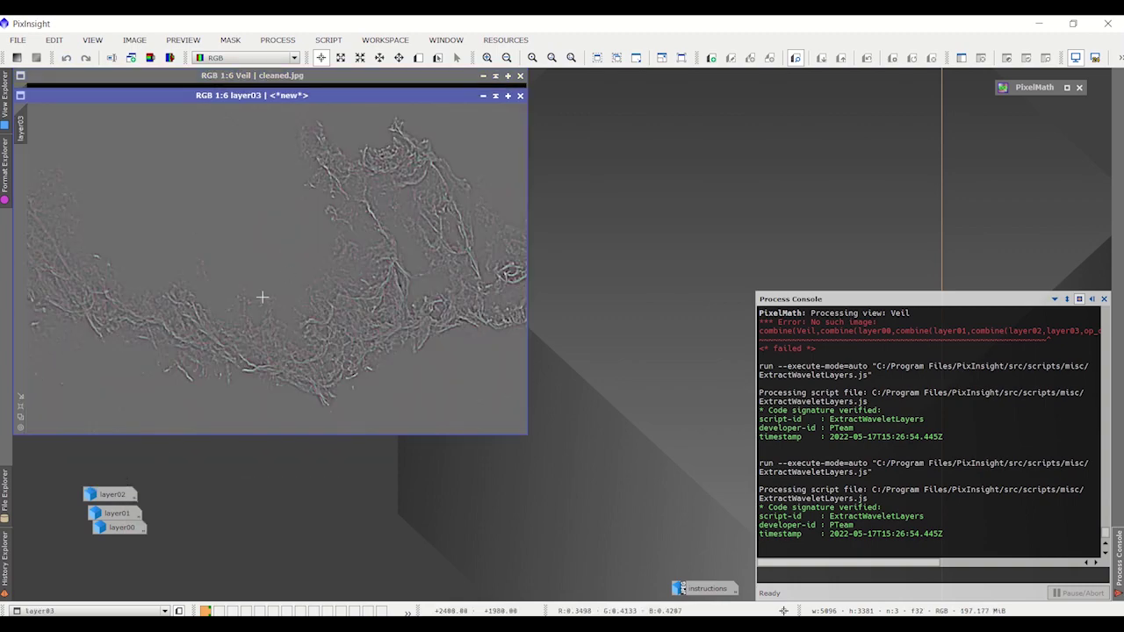
{"action": "scroll", "coordinate": [359, 294], "scroll_direction": "up", "scroll_amount": 5}
{"action": "scroll", "coordinate": [360, 301], "scroll_direction": "down", "scroll_amount": 4}
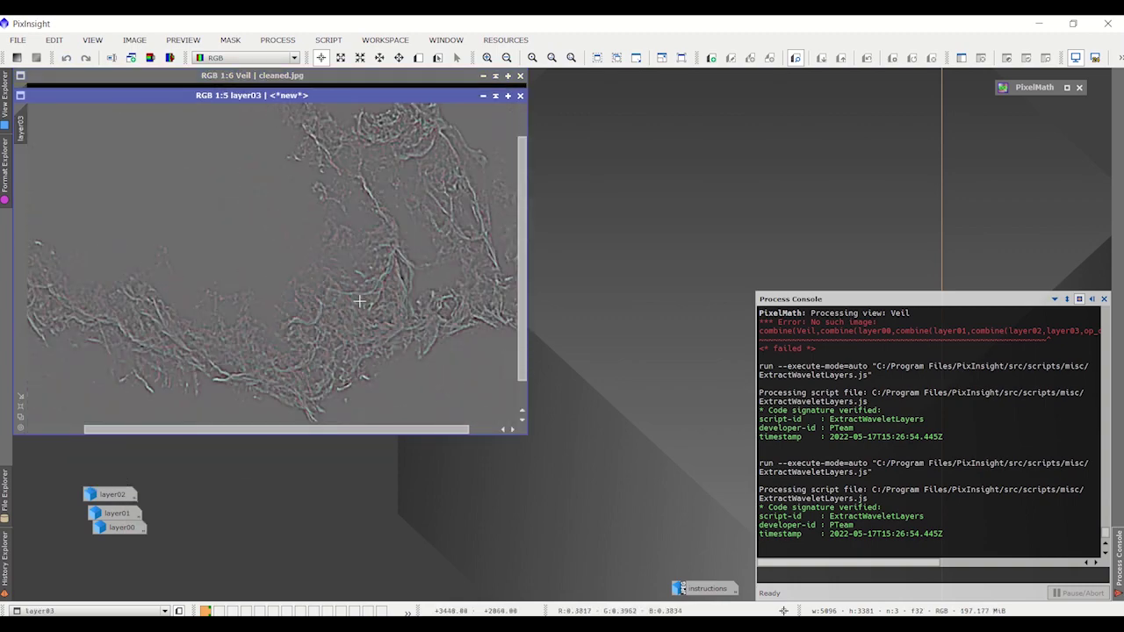
{"action": "left_click", "coordinate": [483, 98]}
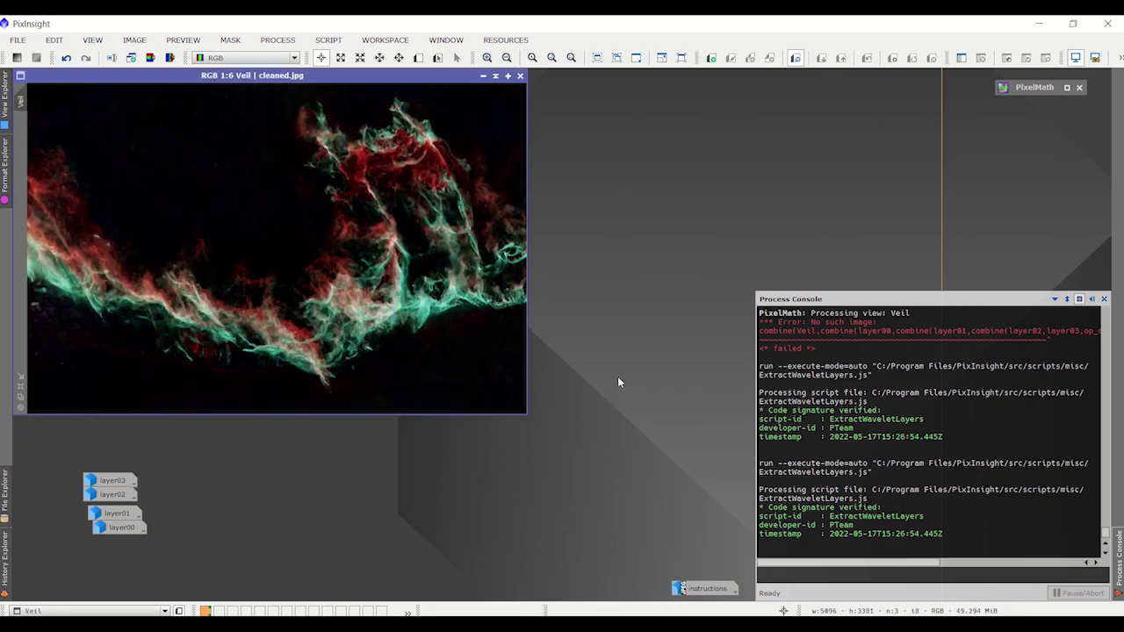
{"action": "double_click", "coordinate": [709, 589]}
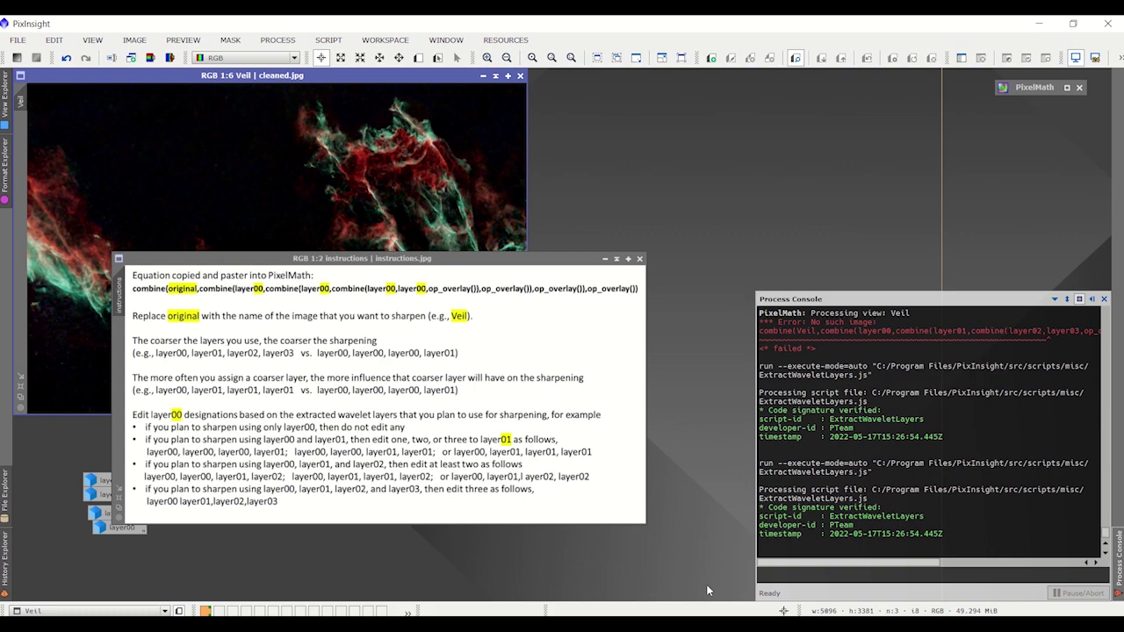
{"action": "left_click_drag", "start_coordinate": [487, 236], "coordinate": [501, 92]}
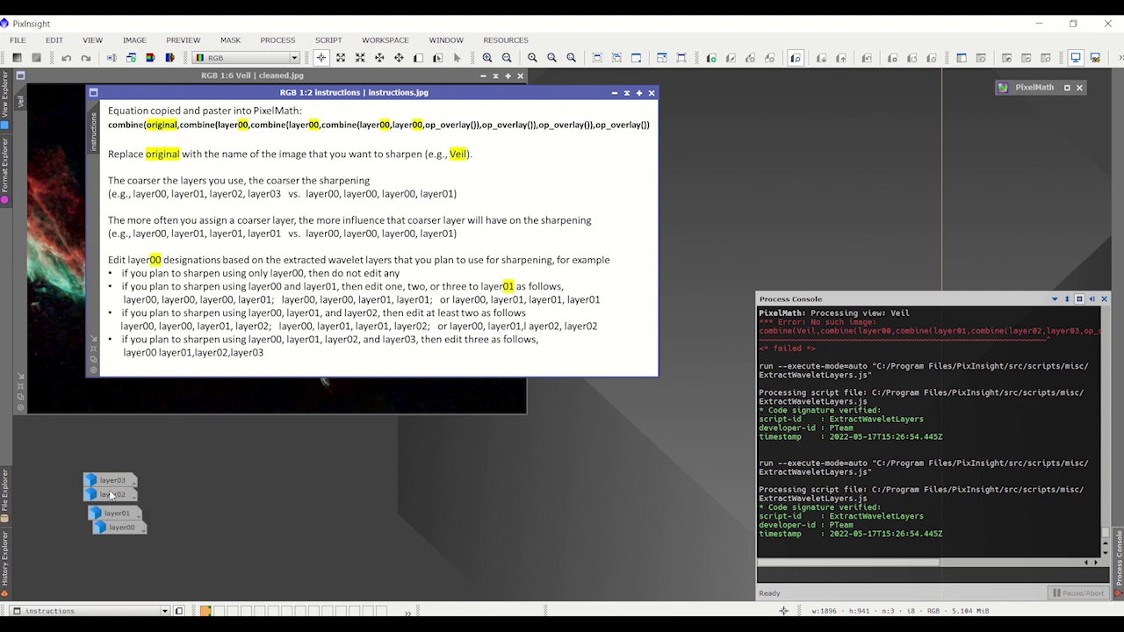
{"action": "mouse_move", "coordinate": [106, 501]}
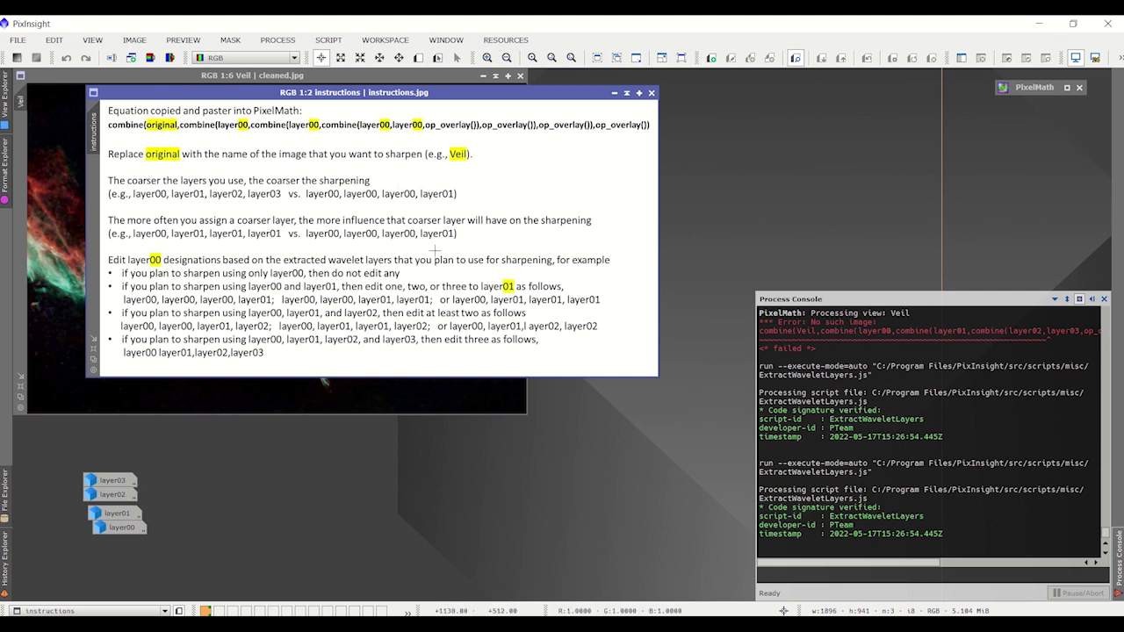
{"action": "left_click", "coordinate": [614, 94]}
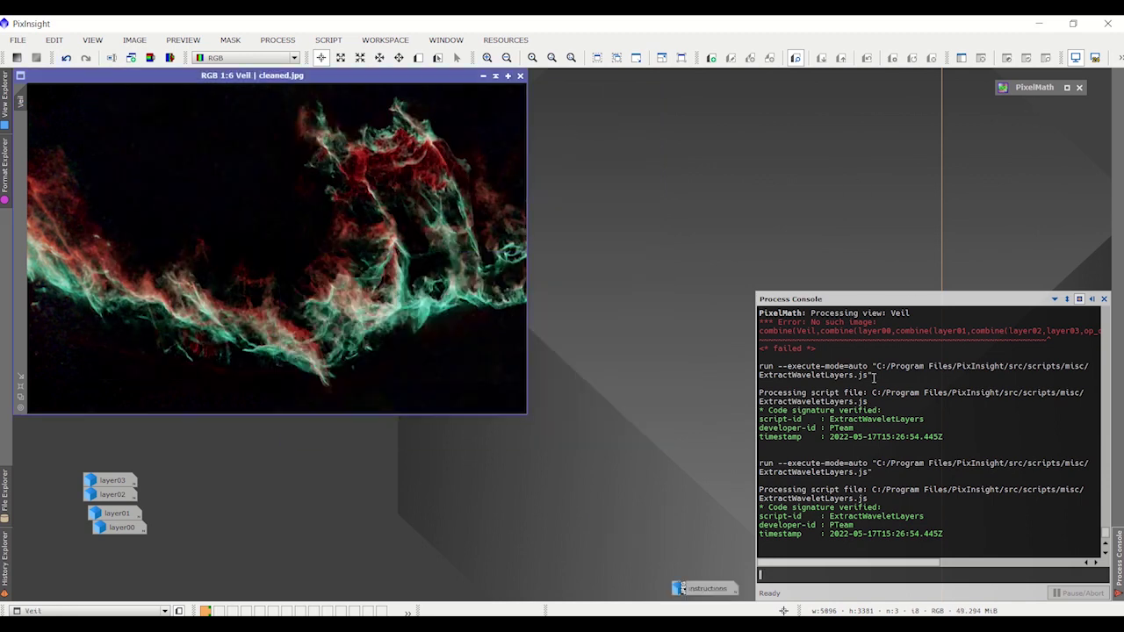
- Set PixelMath's destination to Create new image, named layers_0_0_0_0
{"action": "double_click", "coordinate": [1027, 87]}
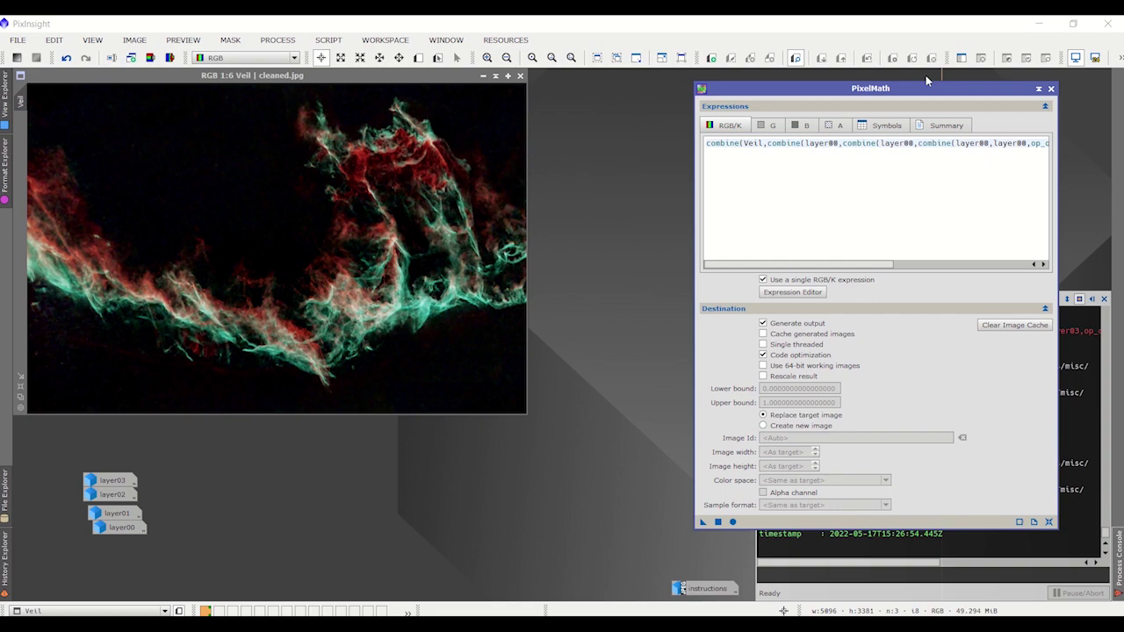
{"action": "left_click_drag", "start_coordinate": [923, 89], "coordinate": [809, 120]}
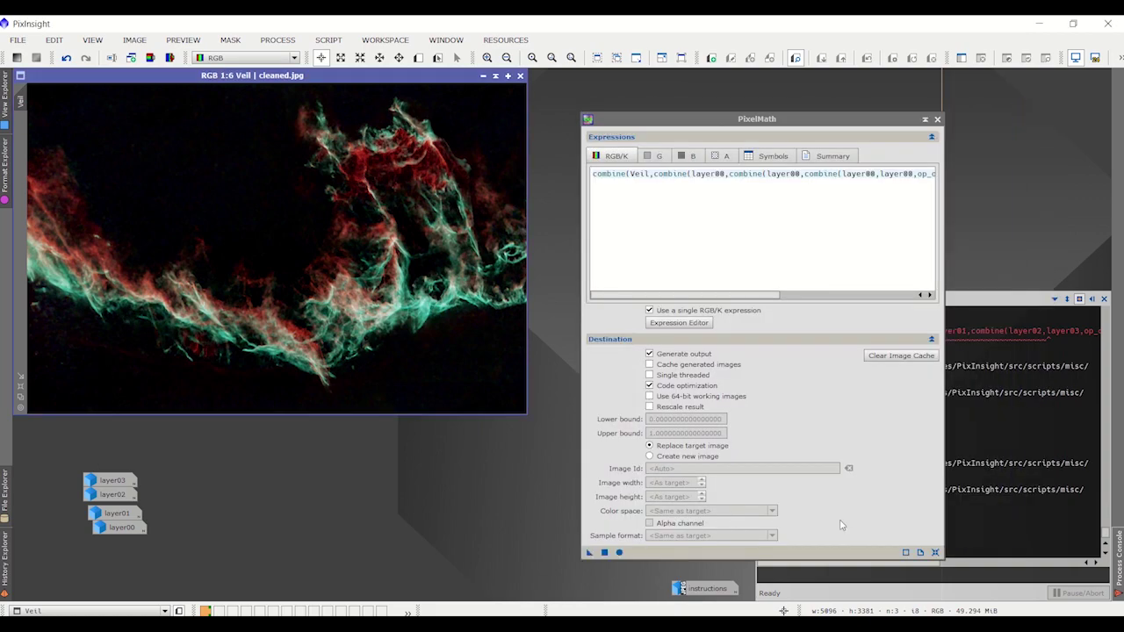
{"action": "double_click", "coordinate": [716, 587]}
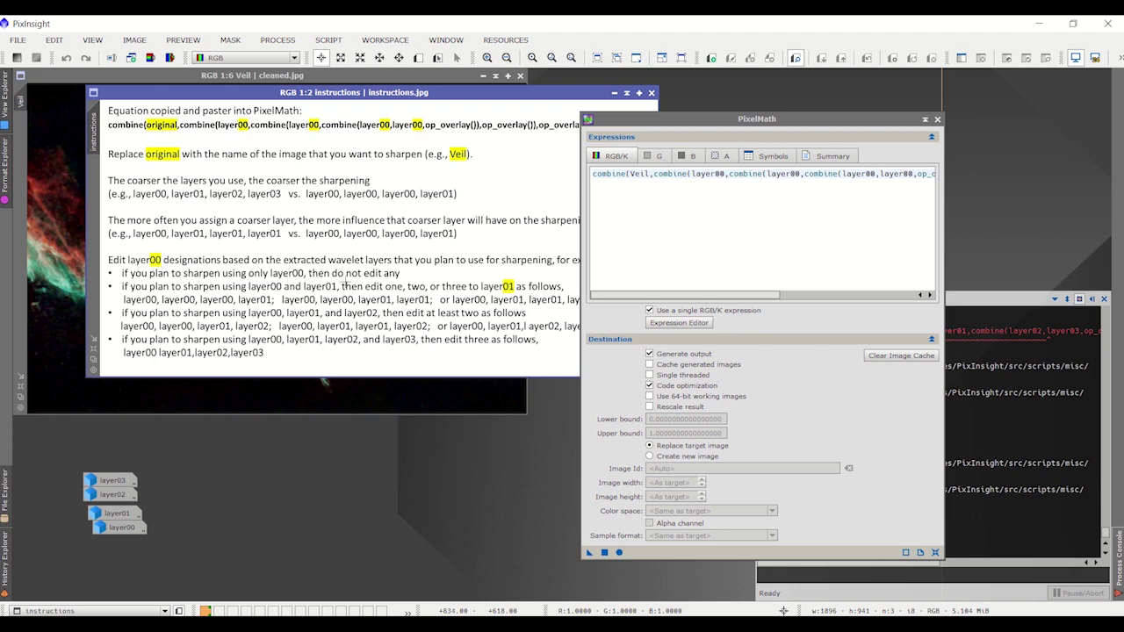
{"action": "left_click", "coordinate": [613, 93]}
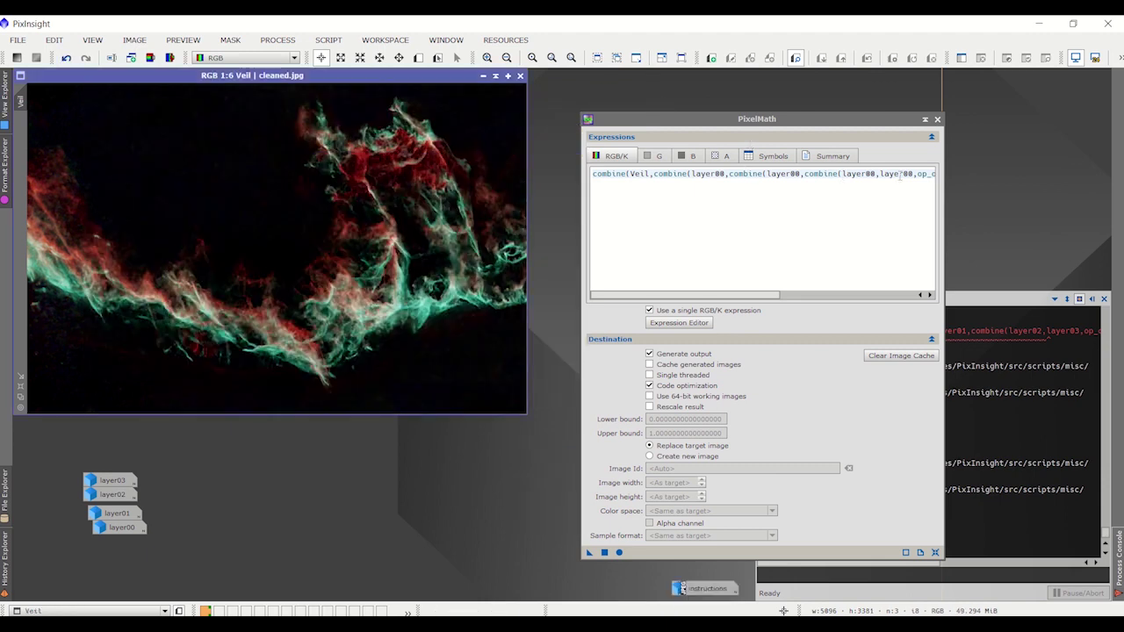
{"action": "left_click", "coordinate": [651, 456]}
{"action": "left_click", "coordinate": [665, 468]}
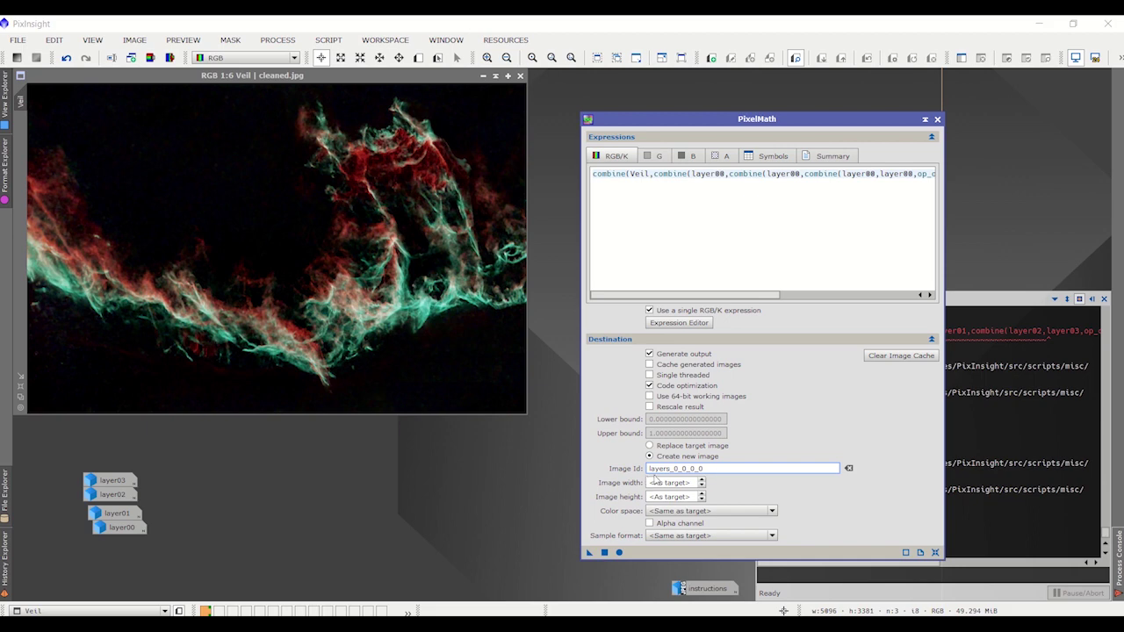
- Apply the combine expression to Veil and place the layers_0_0_0_0 result beside it
{"action": "left_click", "coordinate": [604, 552]}
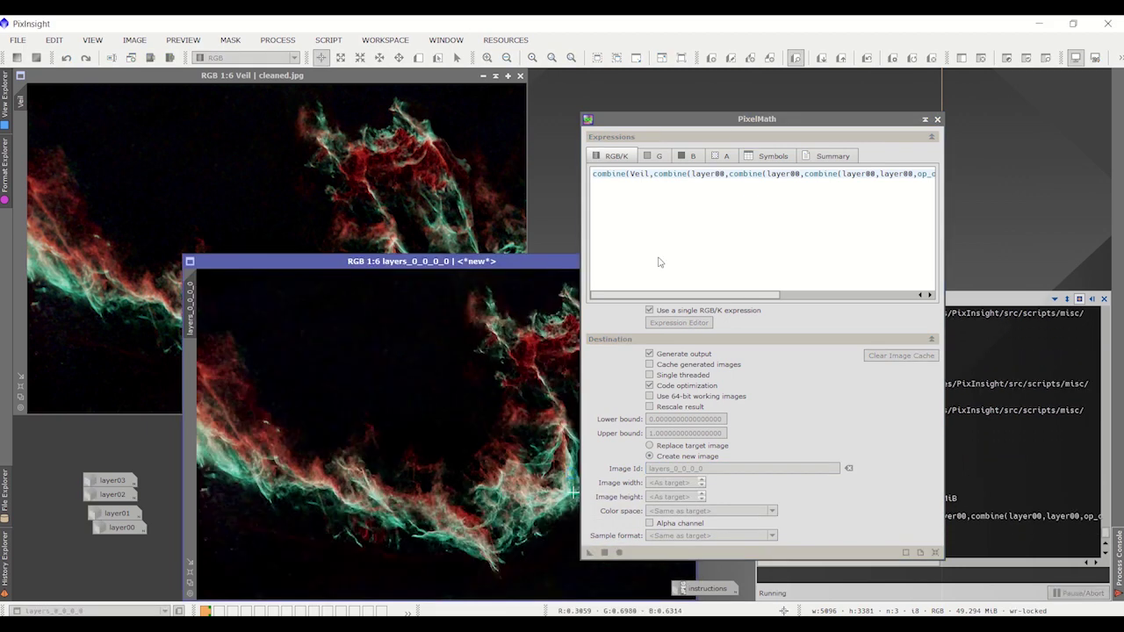
{"action": "left_click", "coordinate": [925, 120]}
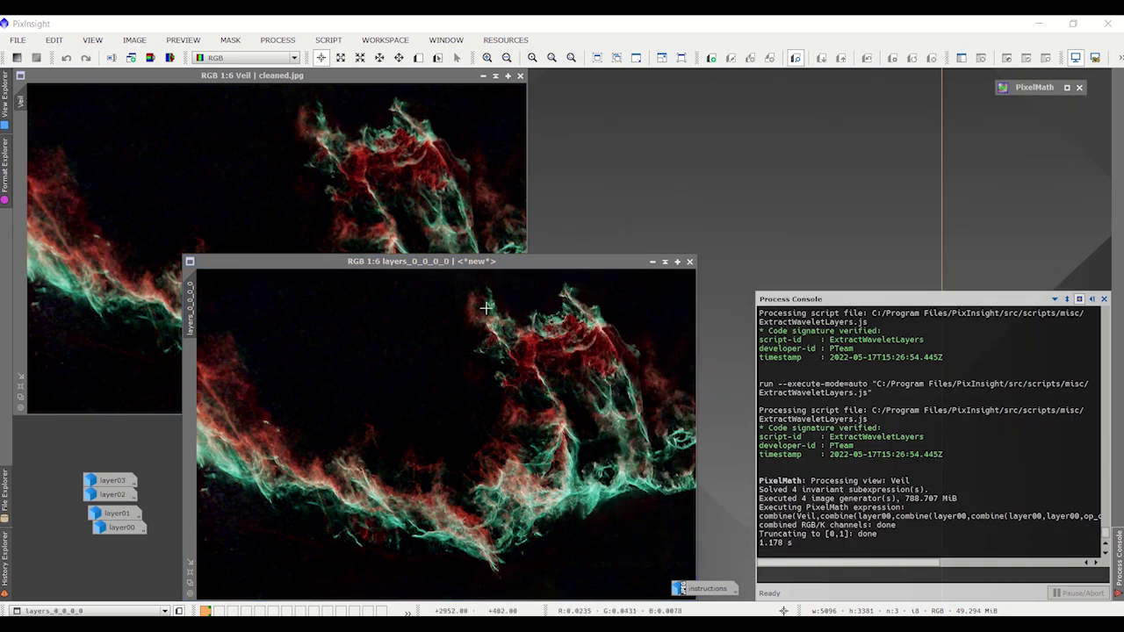
{"action": "left_click_drag", "start_coordinate": [554, 261], "coordinate": [887, 85]}
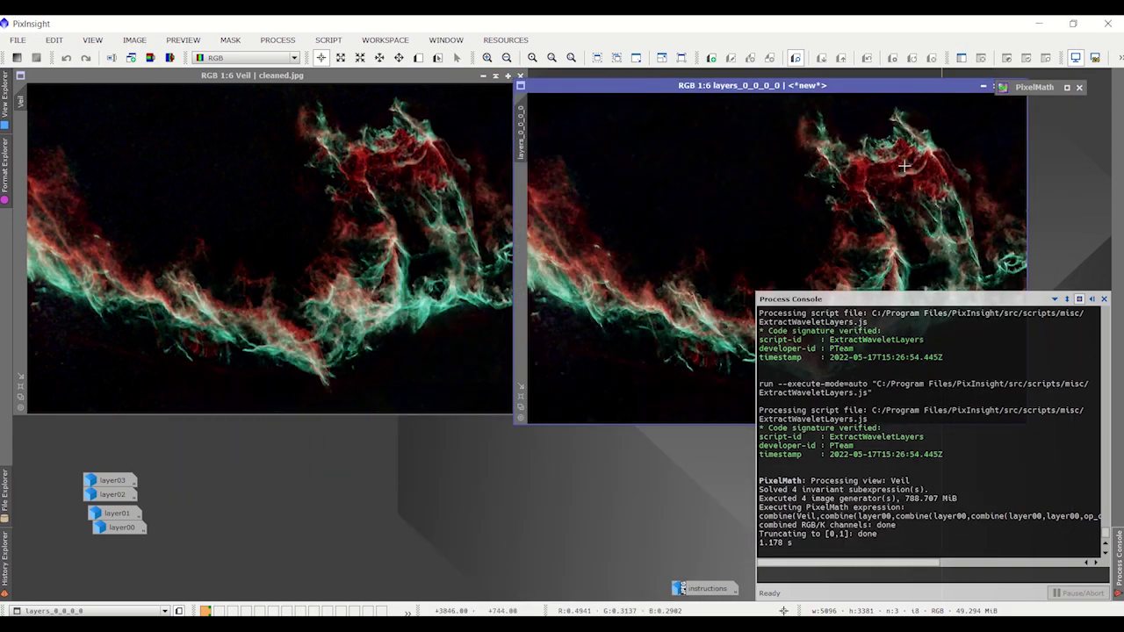
{"action": "left_click", "coordinate": [1092, 299]}
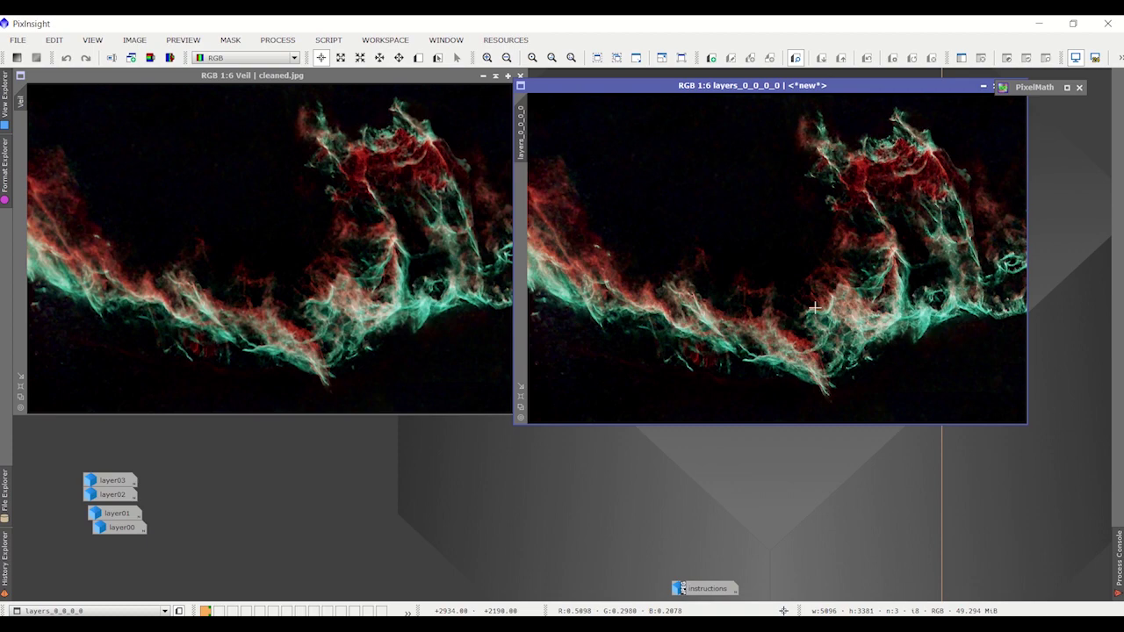
- Zoom to compare layers_0_0_0_0 with Veil, then iconize it below the layer icons
{"action": "scroll", "coordinate": [388, 317], "scroll_direction": "up", "scroll_amount": 3}
{"action": "scroll", "coordinate": [389, 317], "scroll_direction": "up", "scroll_amount": 1}
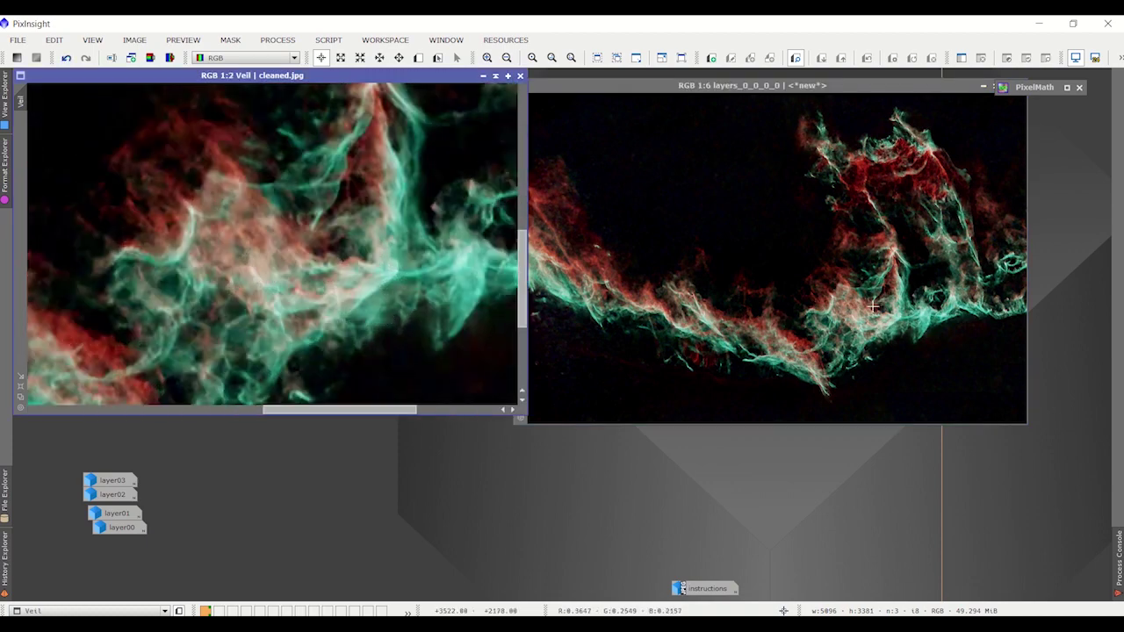
{"action": "scroll", "coordinate": [887, 330], "scroll_direction": "up", "scroll_amount": 4}
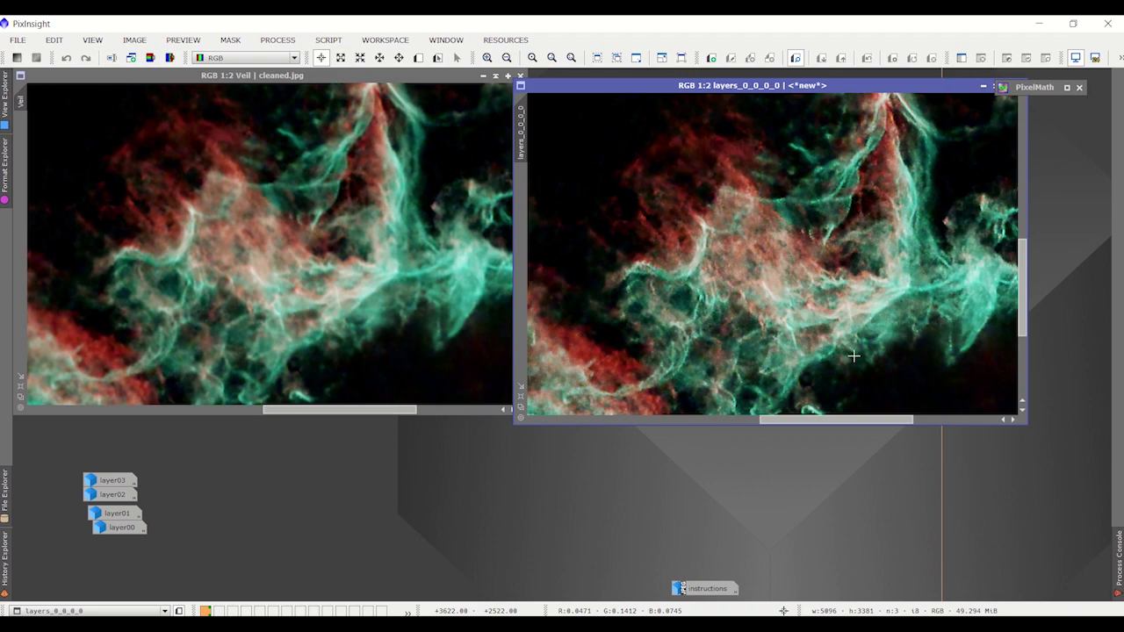
{"action": "scroll", "coordinate": [854, 356], "scroll_direction": "down", "scroll_amount": 5}
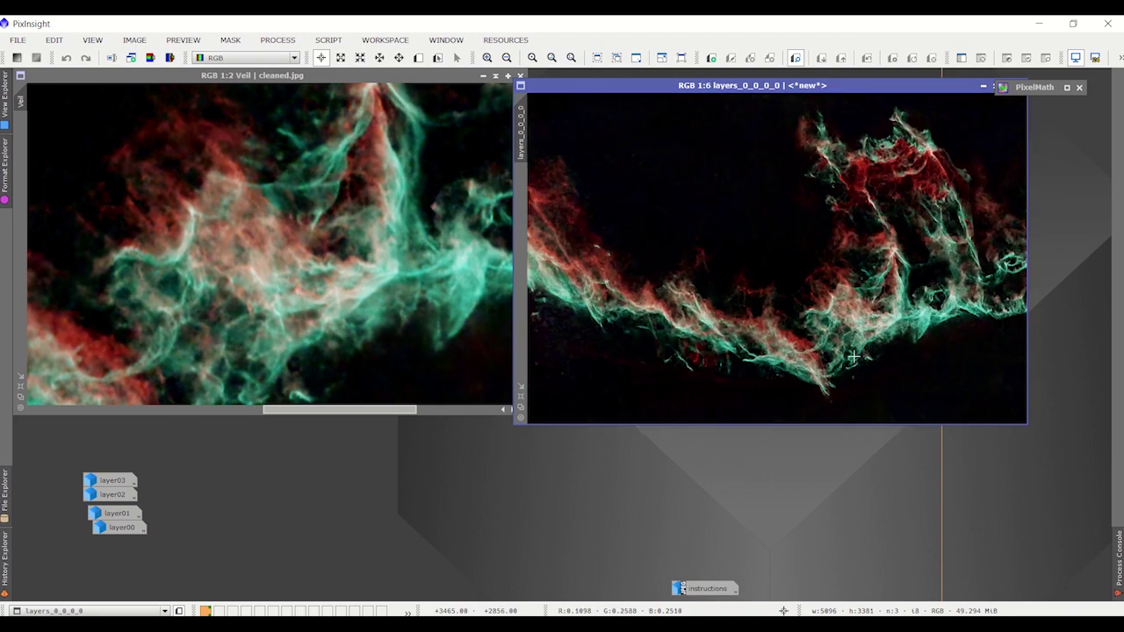
{"action": "left_click_drag", "start_coordinate": [853, 357], "coordinate": [188, 357]}
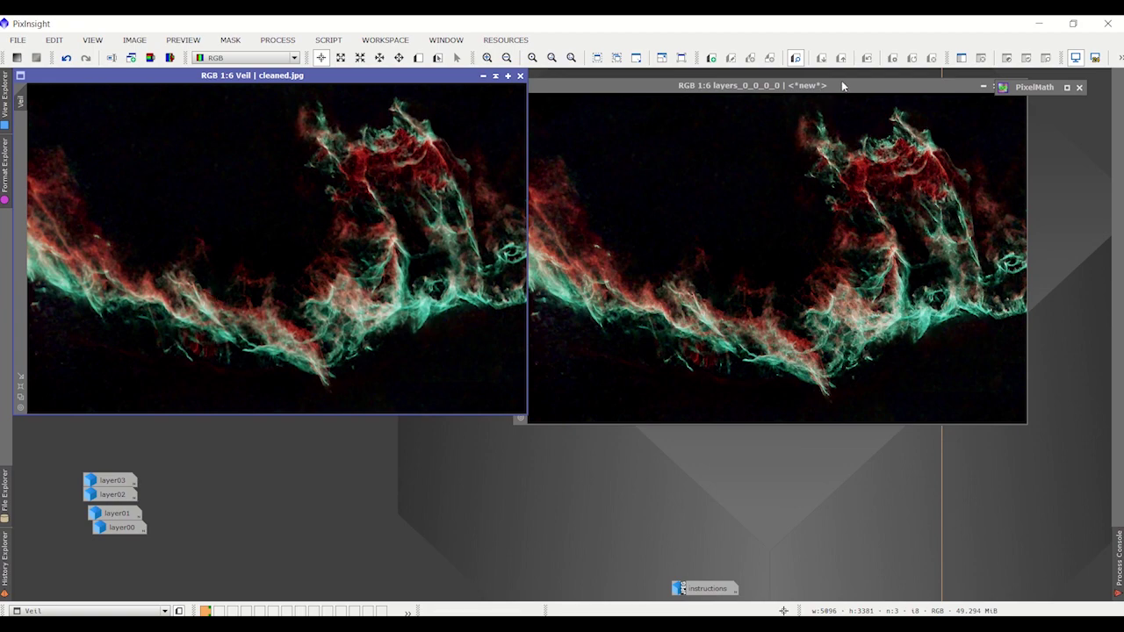
{"action": "left_click_drag", "start_coordinate": [841, 86], "coordinate": [799, 209]}
{"action": "left_click", "coordinate": [857, 218]}
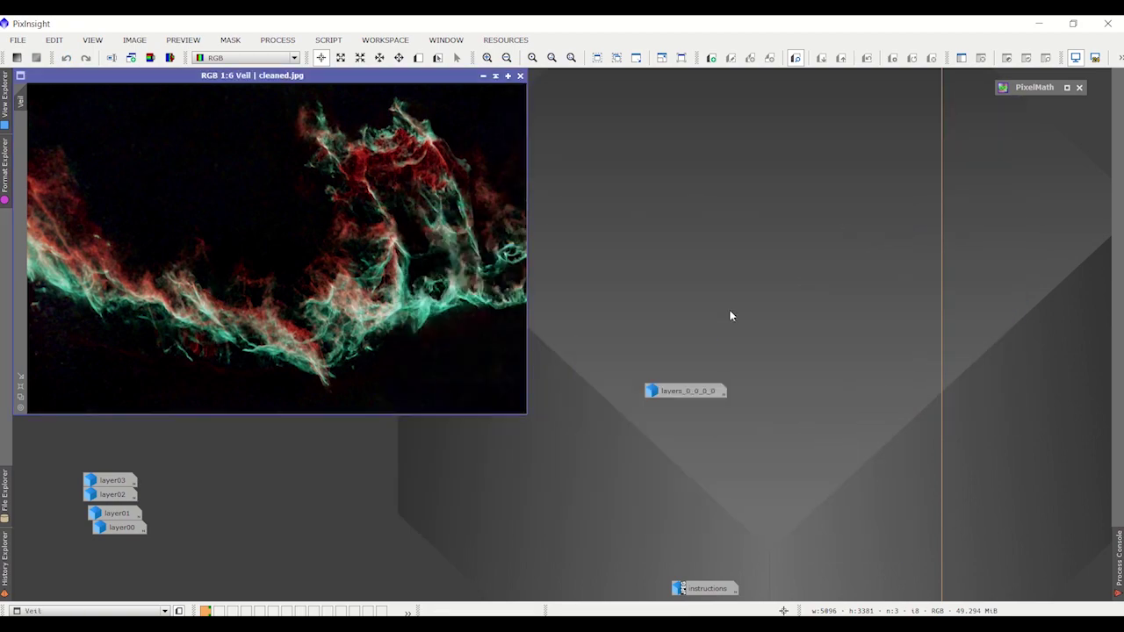
{"action": "left_click_drag", "start_coordinate": [678, 381], "coordinate": [213, 551]}
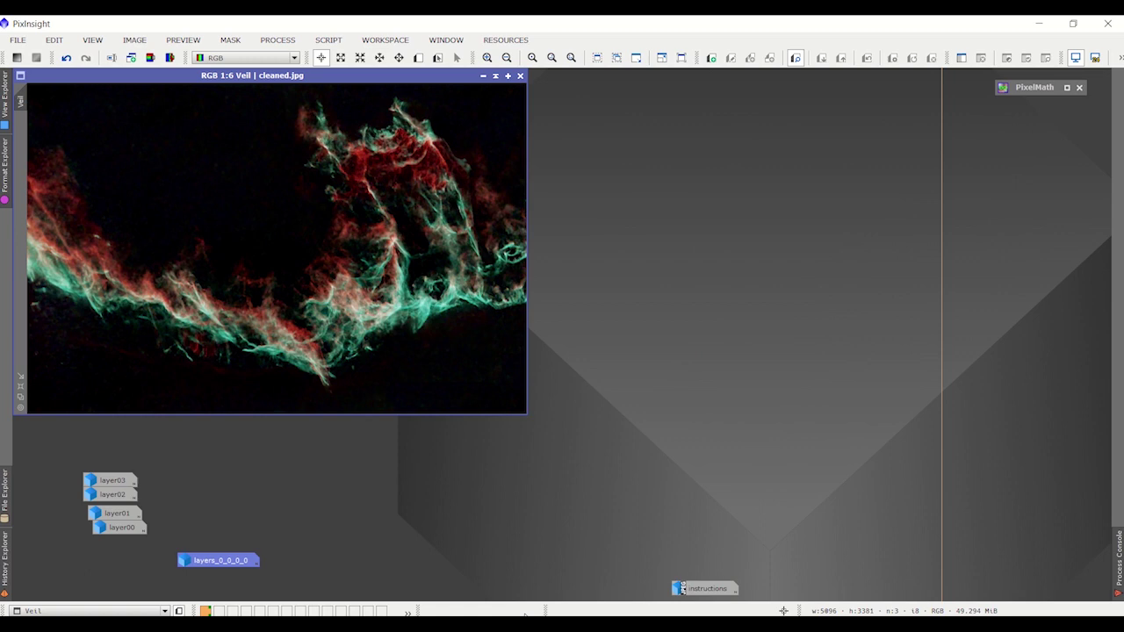
- Reread the instructions notes, then reopen PixelMath beside Veil with the instructions iconized
{"action": "double_click", "coordinate": [716, 589]}
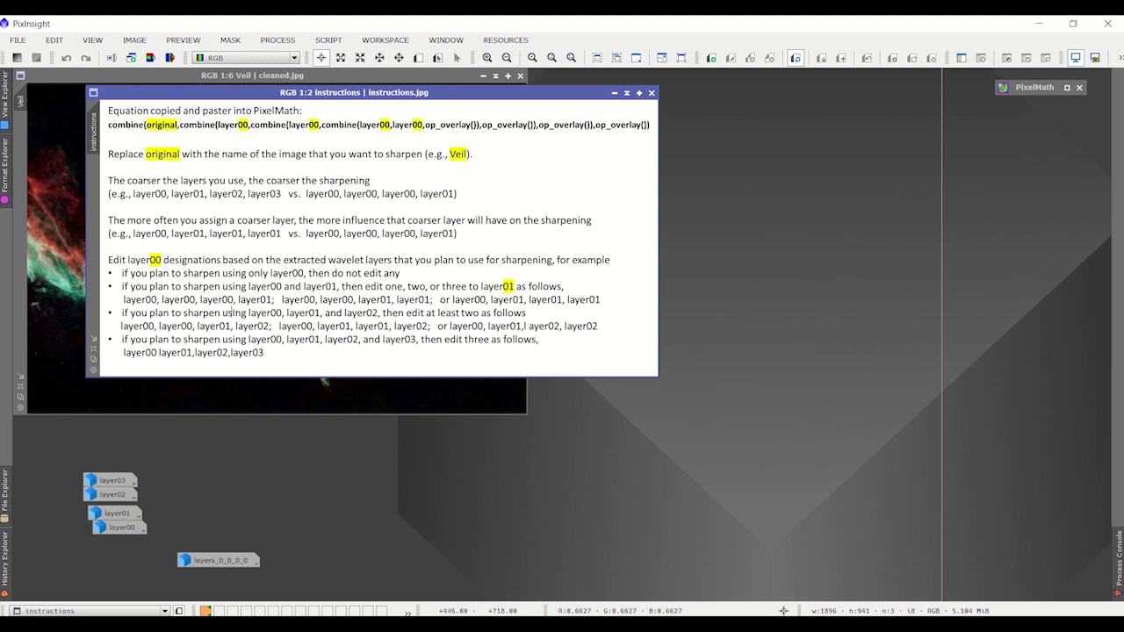
{"action": "left_click_drag", "start_coordinate": [517, 93], "coordinate": [613, 123]}
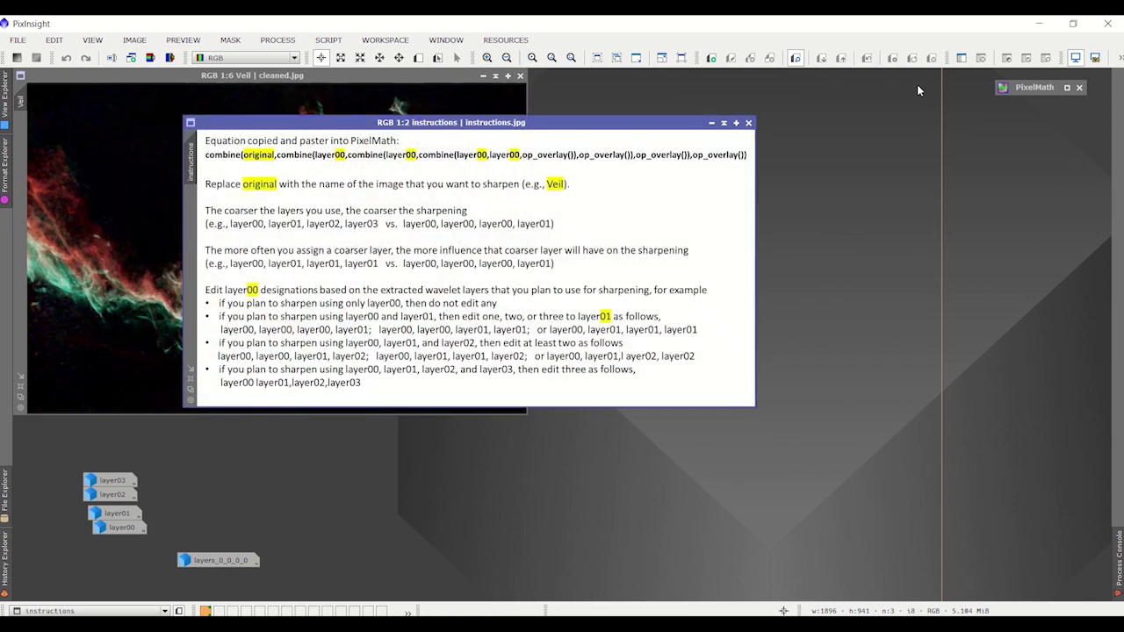
{"action": "double_click", "coordinate": [1045, 90]}
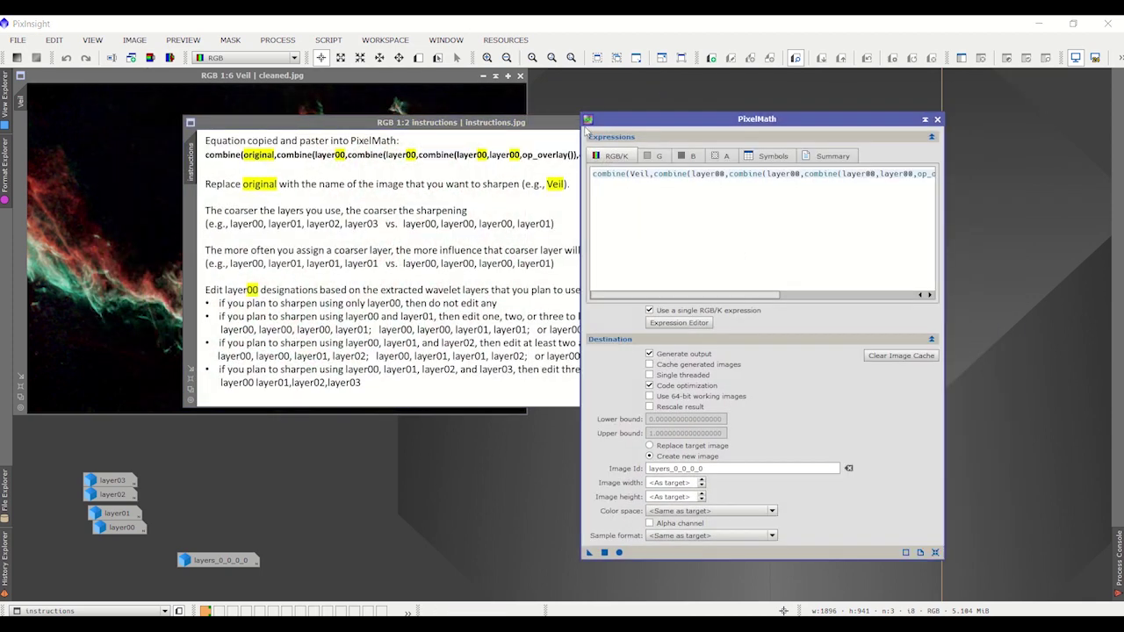
{"action": "left_click", "coordinate": [532, 119]}
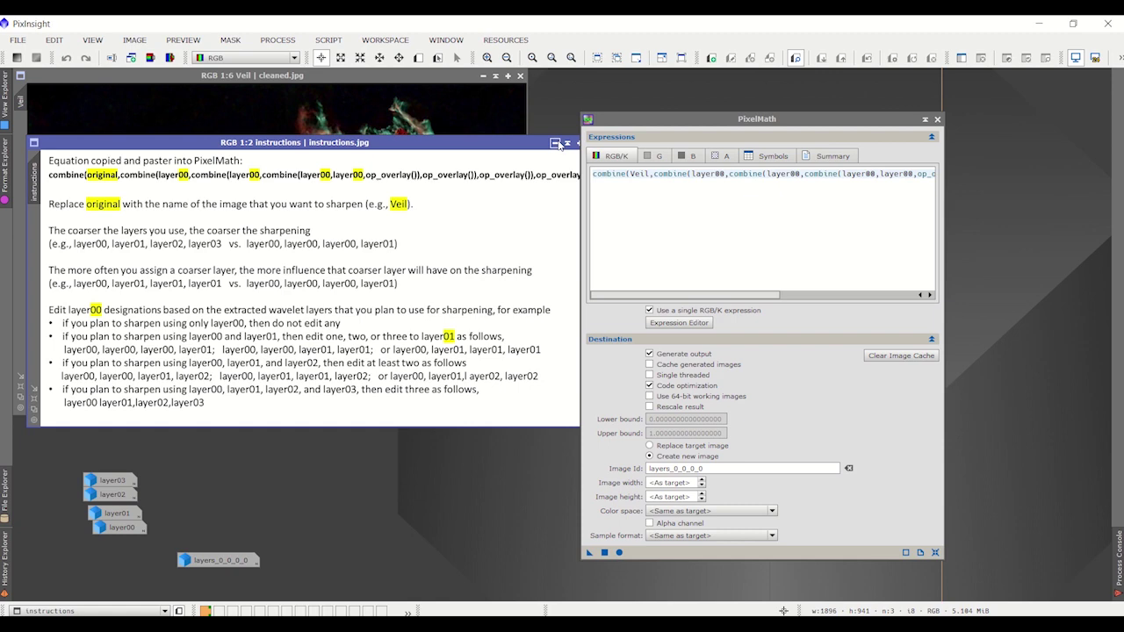
{"action": "left_click_drag", "start_coordinate": [711, 118], "coordinate": [580, 128]}
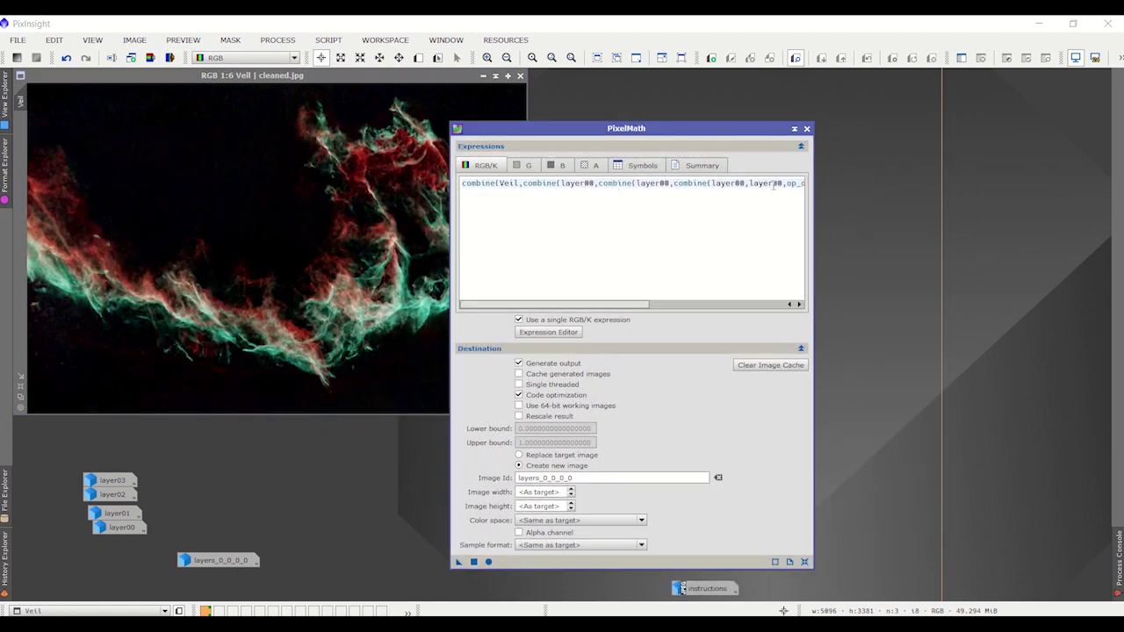
- Change the last layer term to layer01 and create layers_0_0_0_1
{"action": "left_click", "coordinate": [782, 184]}
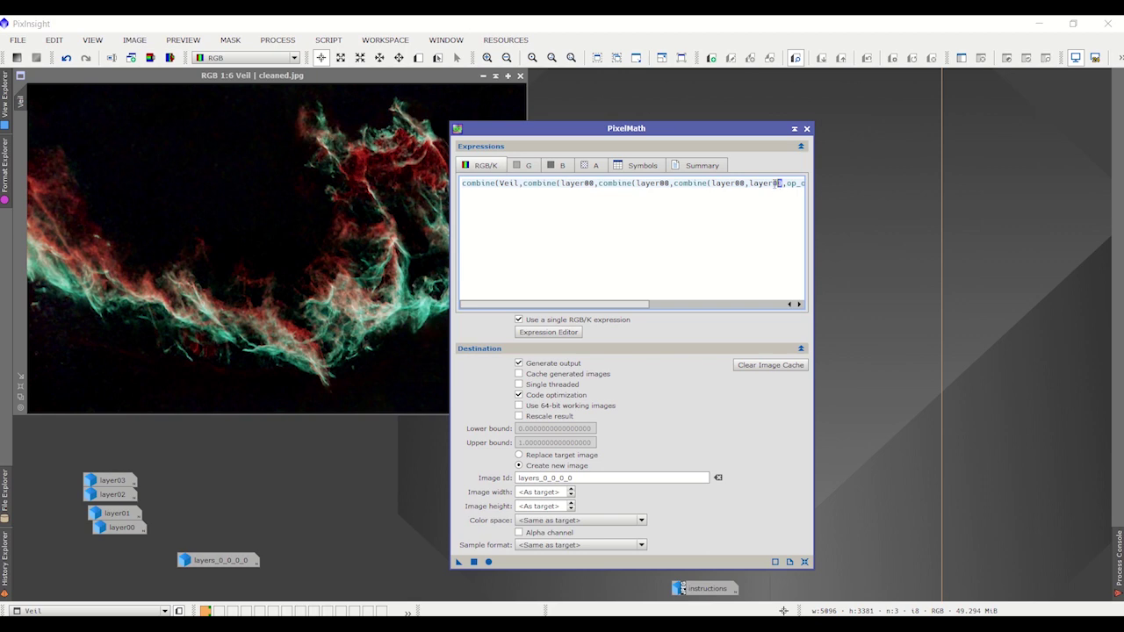
{"action": "type", "text": "1"}
{"action": "left_click_drag", "start_coordinate": [574, 478], "coordinate": [567, 478]}
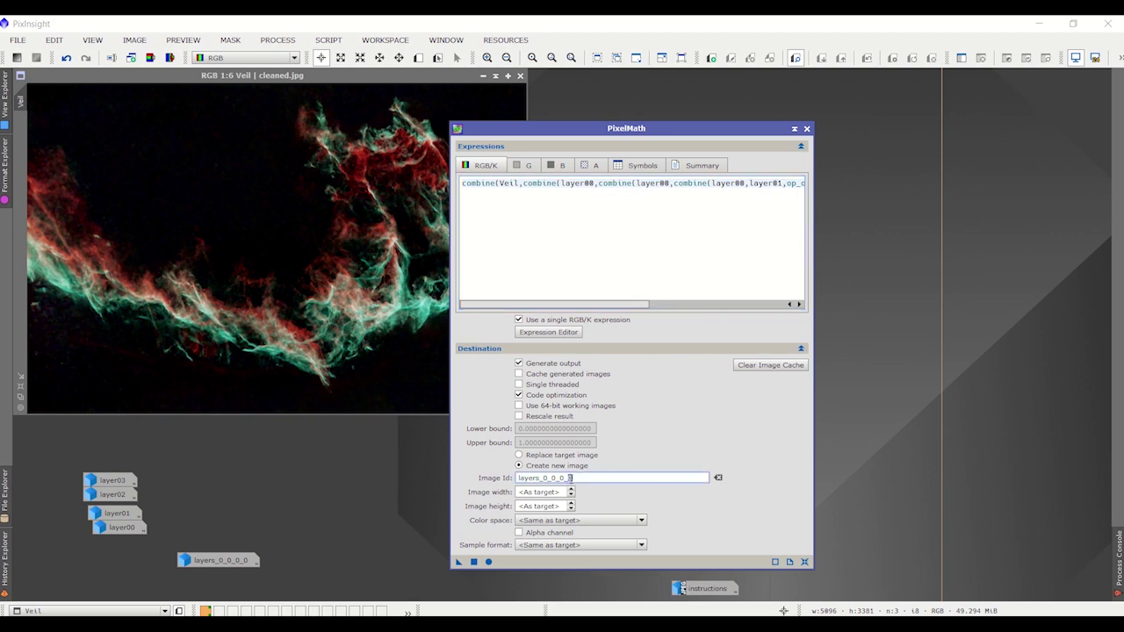
{"action": "type", "text": "1"}
{"action": "left_click", "coordinate": [474, 562]}
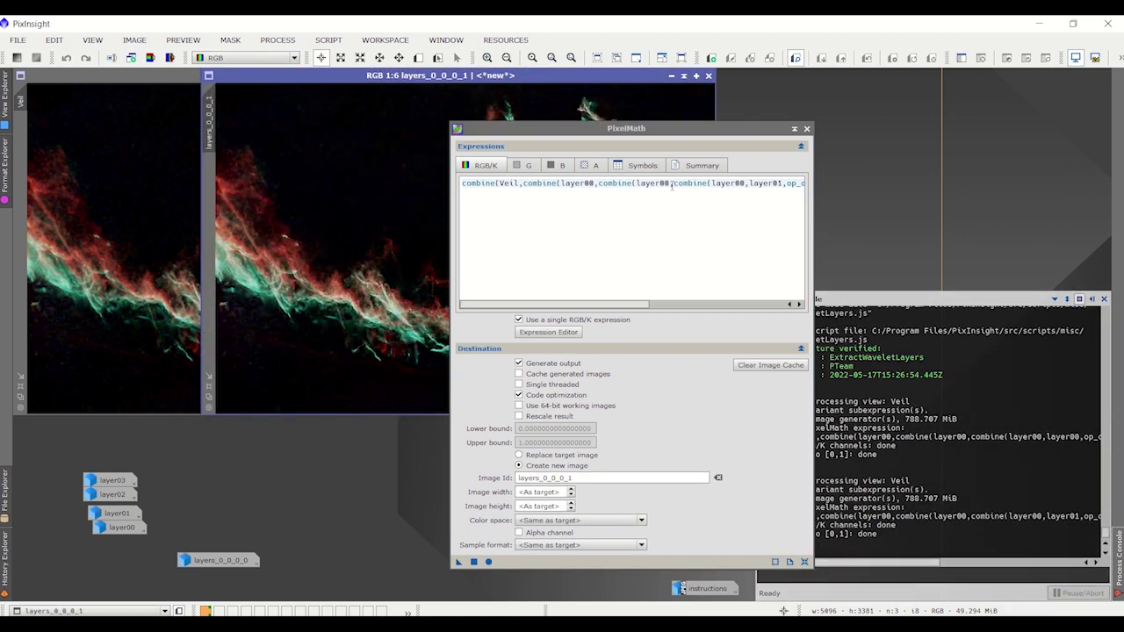
- Change the second and third terms to layer01 and create layers_0_1_1_1, moved right
{"action": "left_click", "coordinate": [664, 183]}
{"action": "type", "text": "1"}
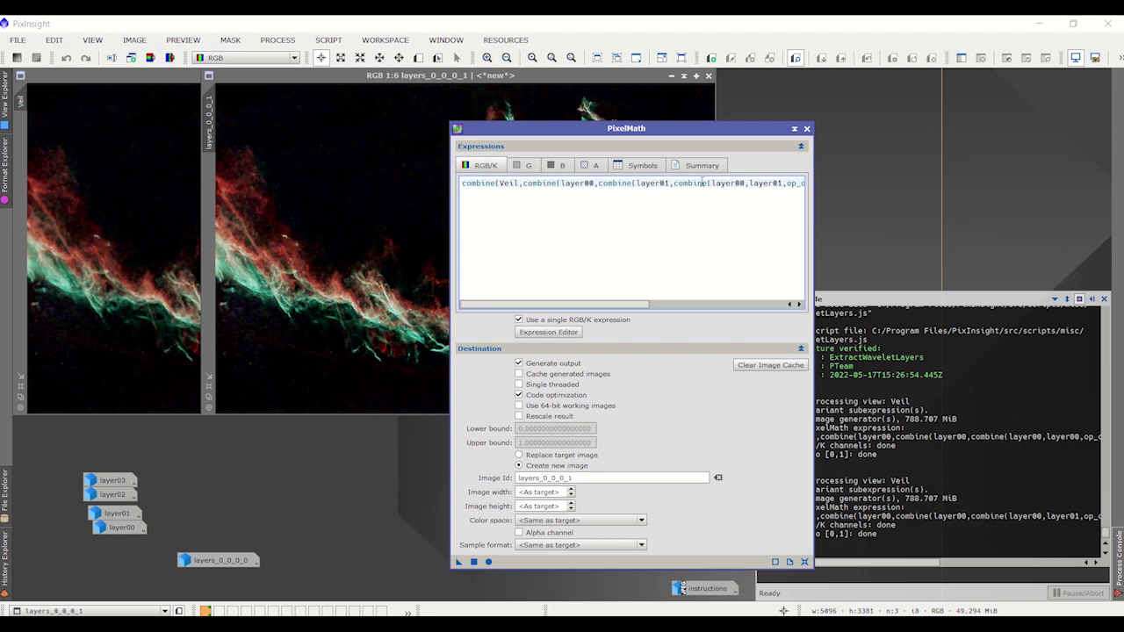
{"action": "type", "text": "1"}
{"action": "key", "text": "F5"}
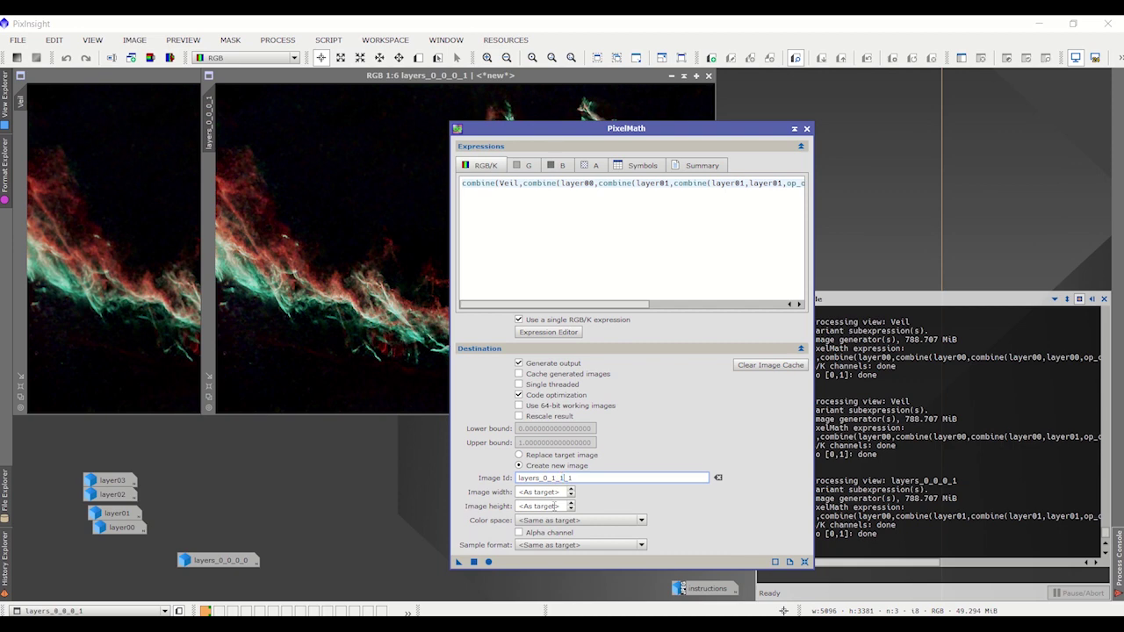
{"action": "left_click", "coordinate": [490, 562]}
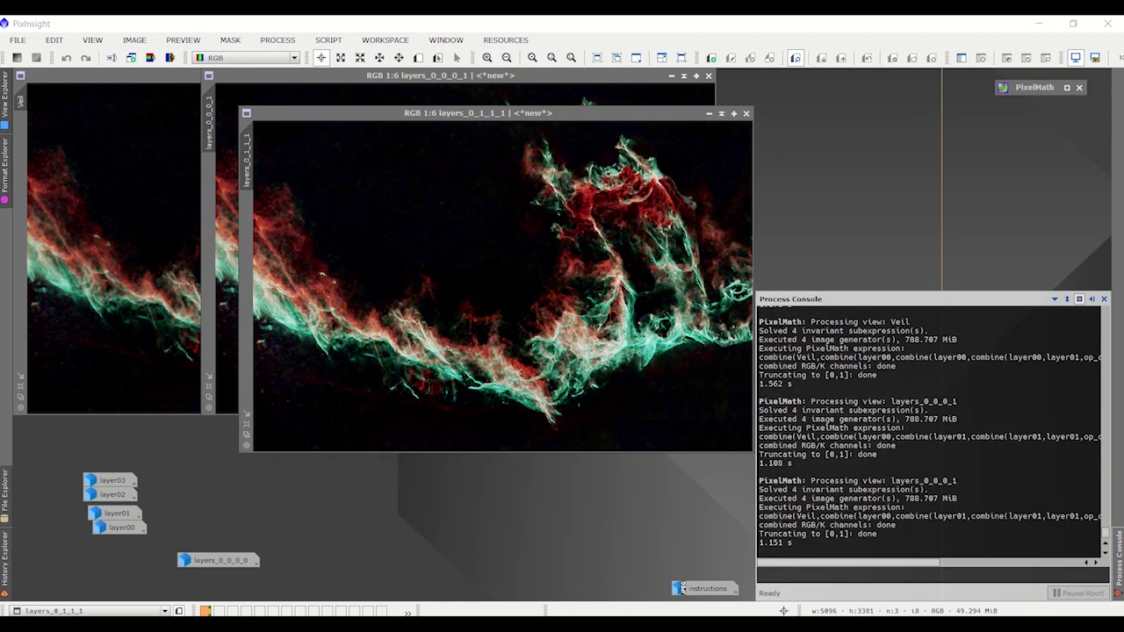
{"action": "left_click_drag", "start_coordinate": [585, 113], "coordinate": [773, 112]}
- Place layers_0_0_0_1 and layers_0_1_1_1 side by side and zoom in to compare them
{"action": "left_click", "coordinate": [1092, 300]}
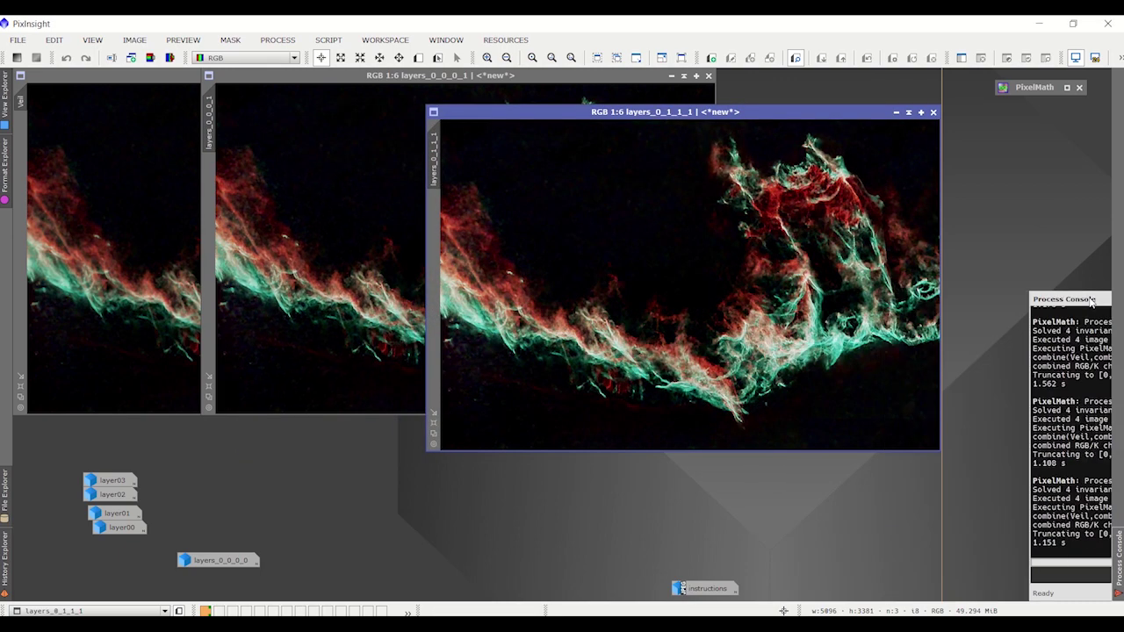
{"action": "left_click_drag", "start_coordinate": [808, 112], "coordinate": [919, 90]}
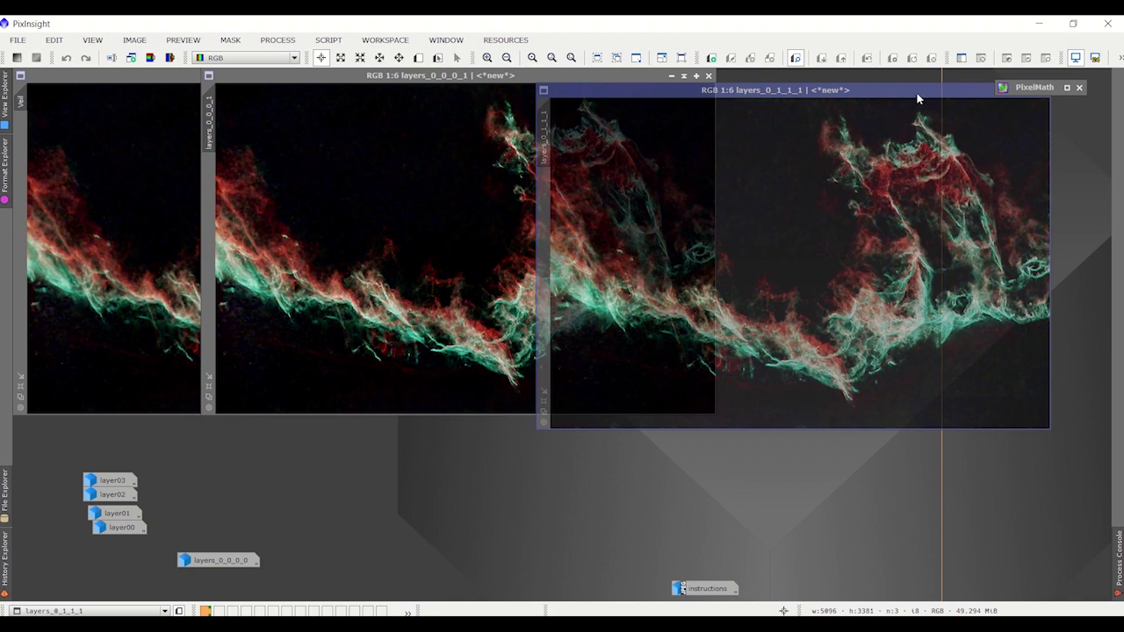
{"action": "left_click_drag", "start_coordinate": [462, 80], "coordinate": [279, 81]}
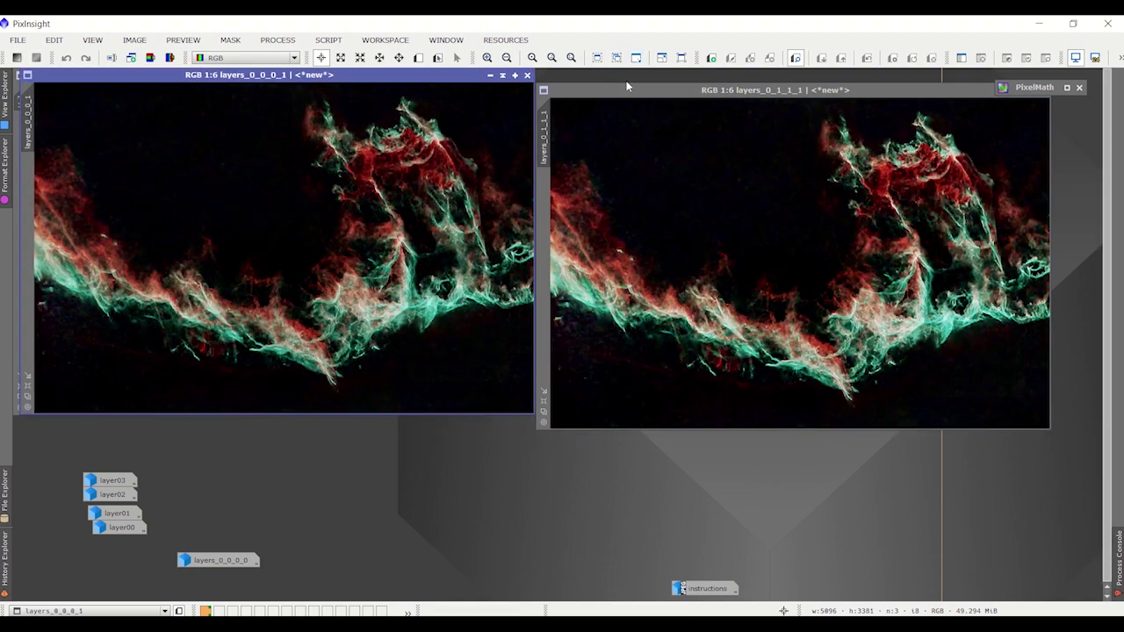
{"action": "left_click_drag", "start_coordinate": [627, 91], "coordinate": [619, 75]}
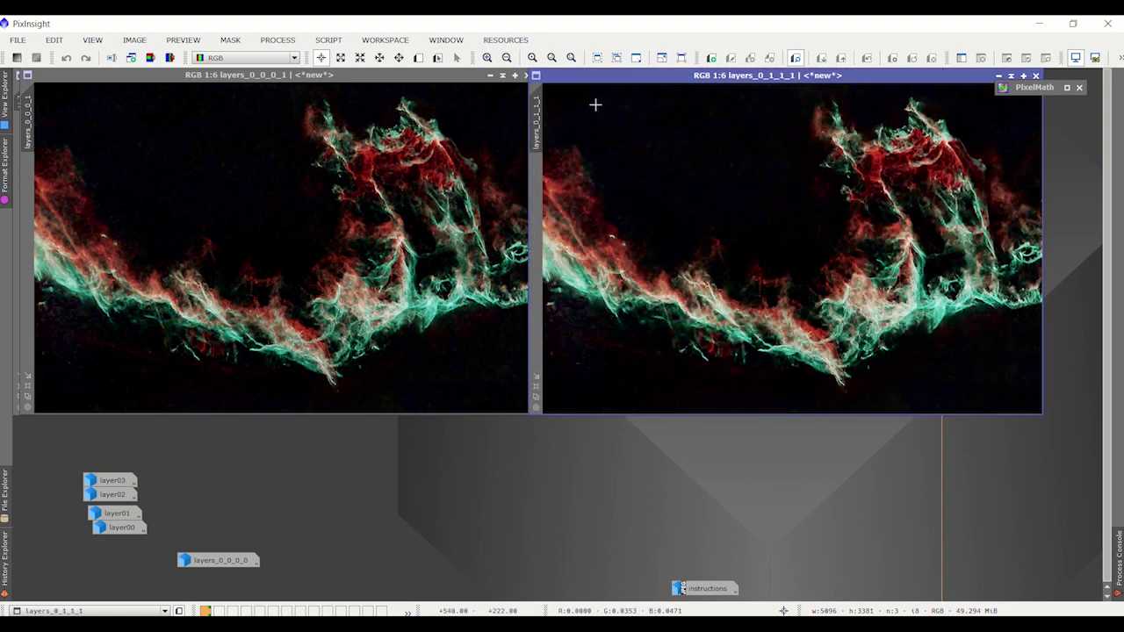
{"action": "scroll", "coordinate": [291, 332], "scroll_direction": "up", "scroll_amount": 2}
{"action": "scroll", "coordinate": [291, 331], "scroll_direction": "up", "scroll_amount": 1}
{"action": "scroll", "coordinate": [853, 342], "scroll_direction": "up", "scroll_amount": 4}
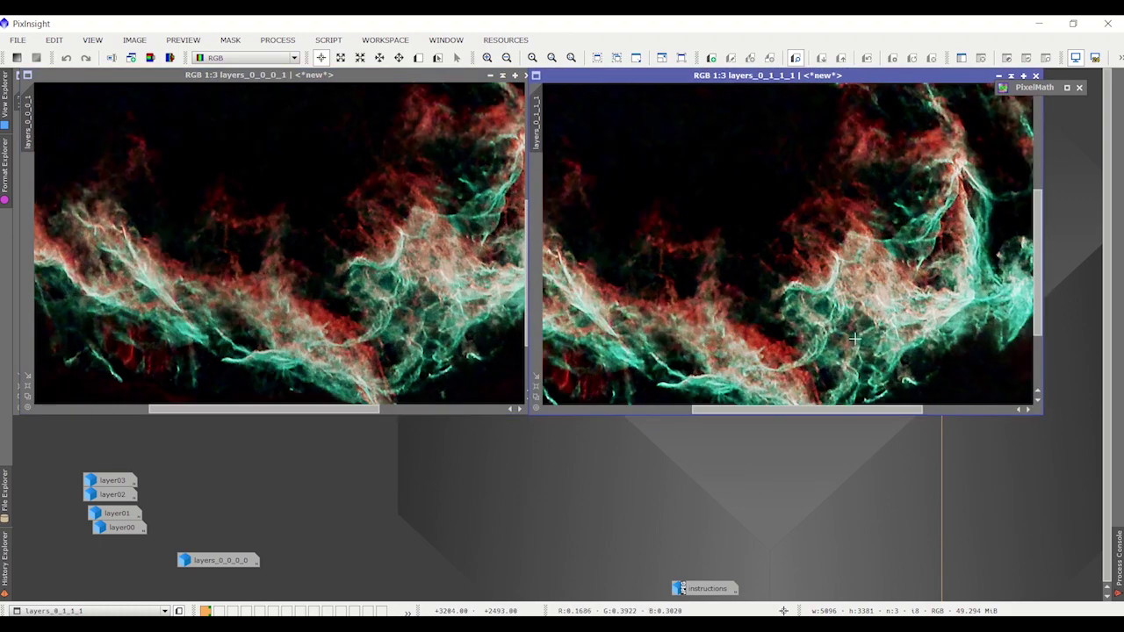
{"action": "scroll", "coordinate": [408, 308], "scroll_direction": "up", "scroll_amount": 1}
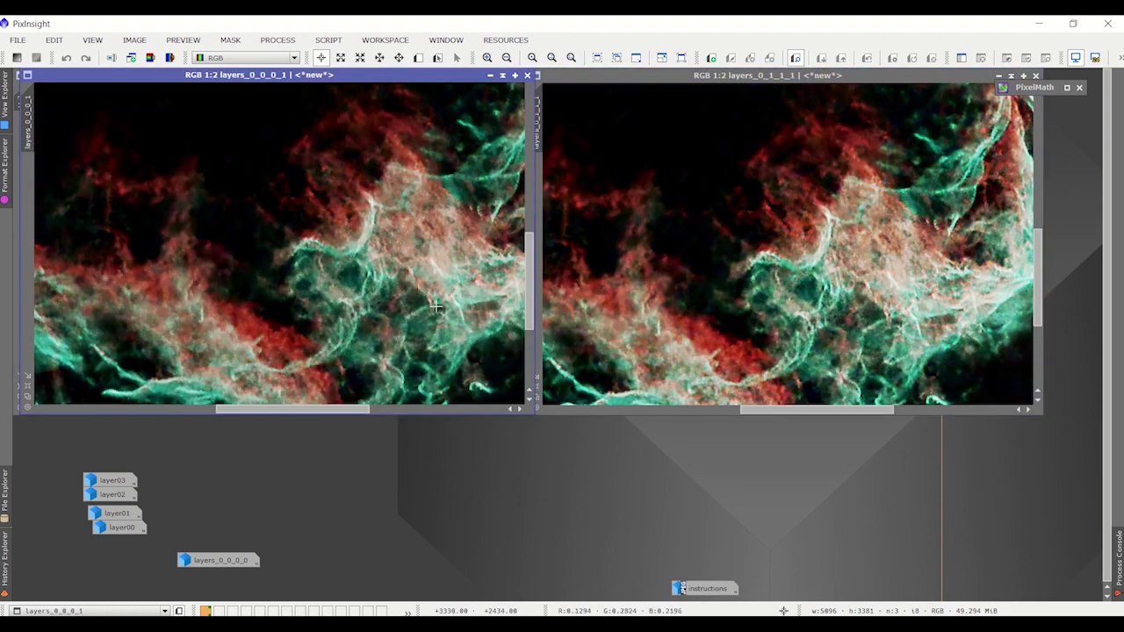
{"action": "scroll", "coordinate": [848, 362], "scroll_direction": "down", "scroll_amount": 4}
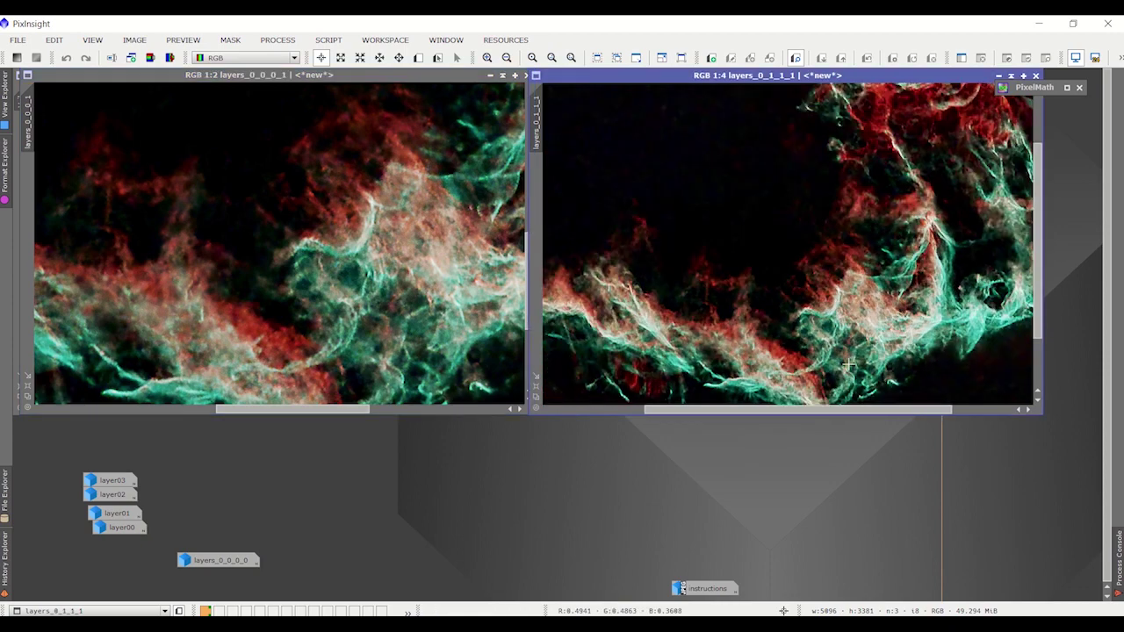
{"action": "scroll", "coordinate": [484, 358], "scroll_direction": "down", "scroll_amount": 4}
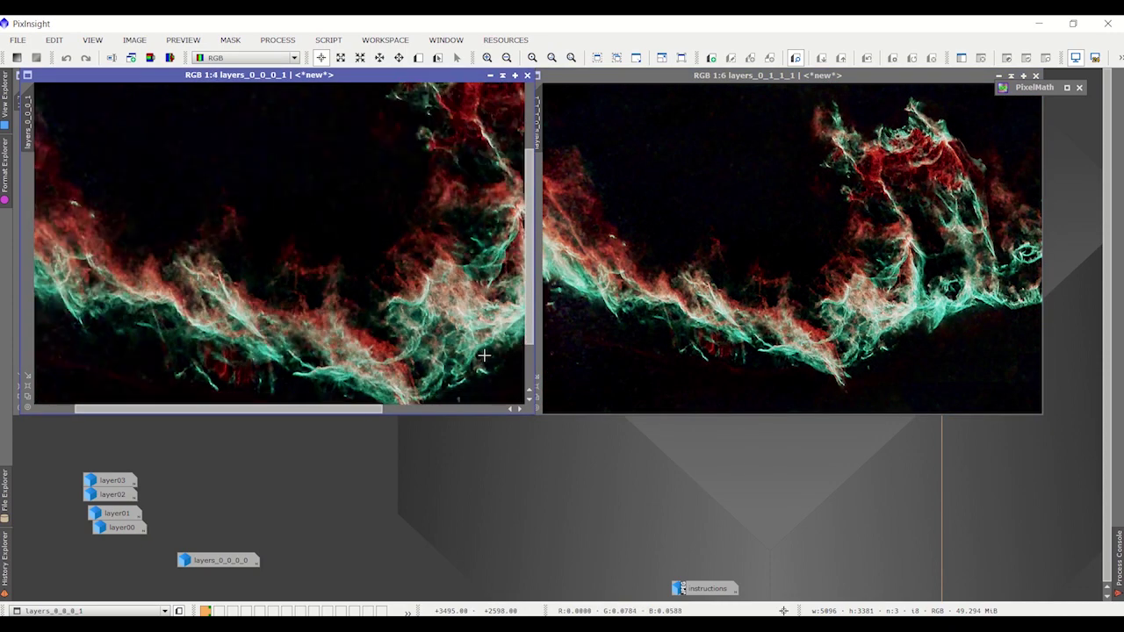
- Iconize both images and stack their icons beside layers_0_0_0_0
{"action": "left_click", "coordinate": [490, 75]}
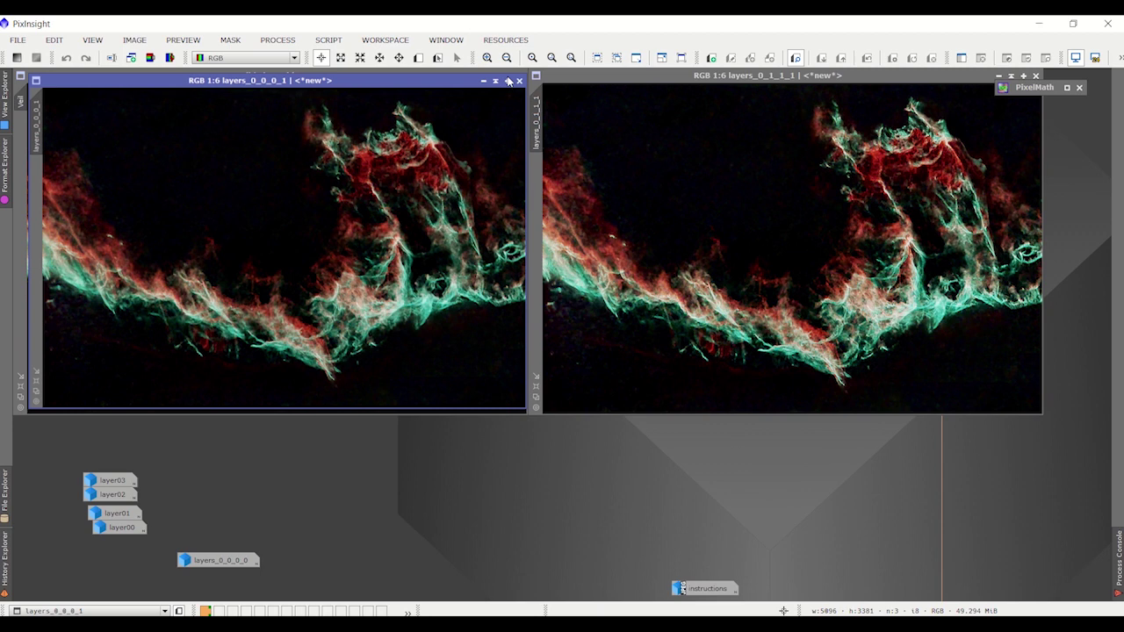
{"action": "left_click", "coordinate": [998, 75]}
{"action": "left_click_drag", "start_coordinate": [317, 260], "coordinate": [309, 566]}
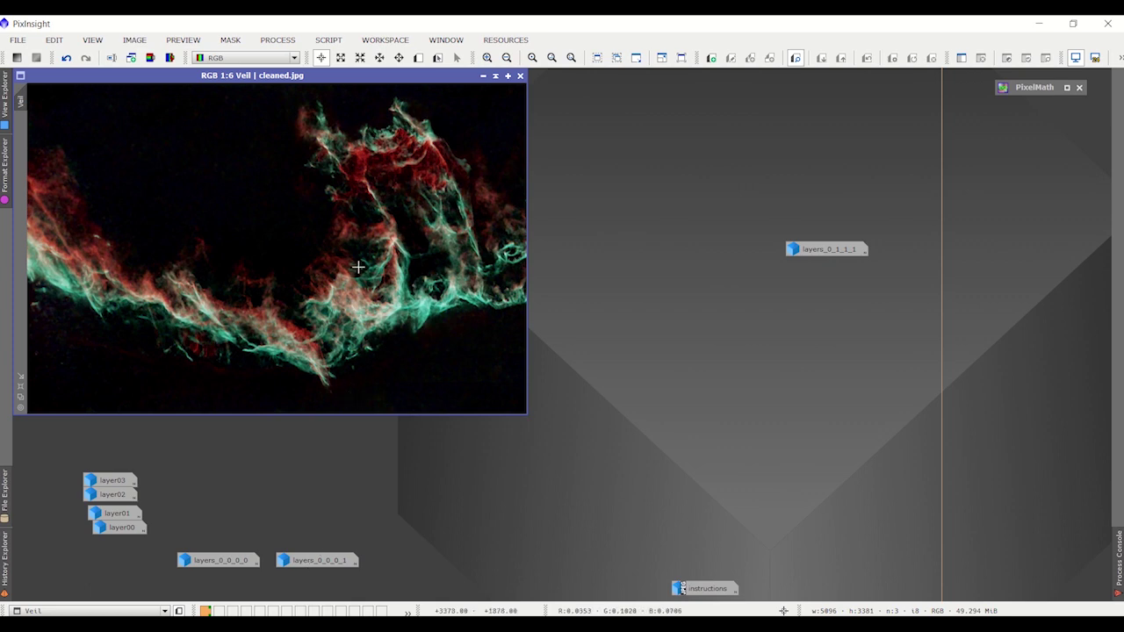
{"action": "left_click_drag", "start_coordinate": [823, 249], "coordinate": [317, 539]}
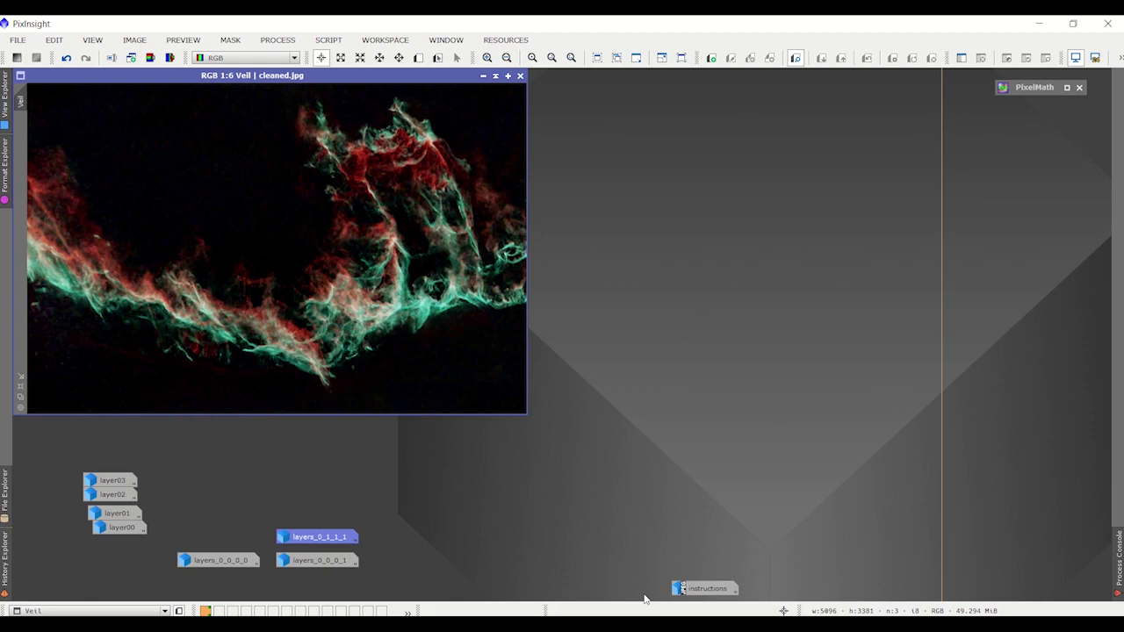
- Read the instructions image, iconize it again, and select the PixelMath process icon
{"action": "double_click", "coordinate": [699, 594]}
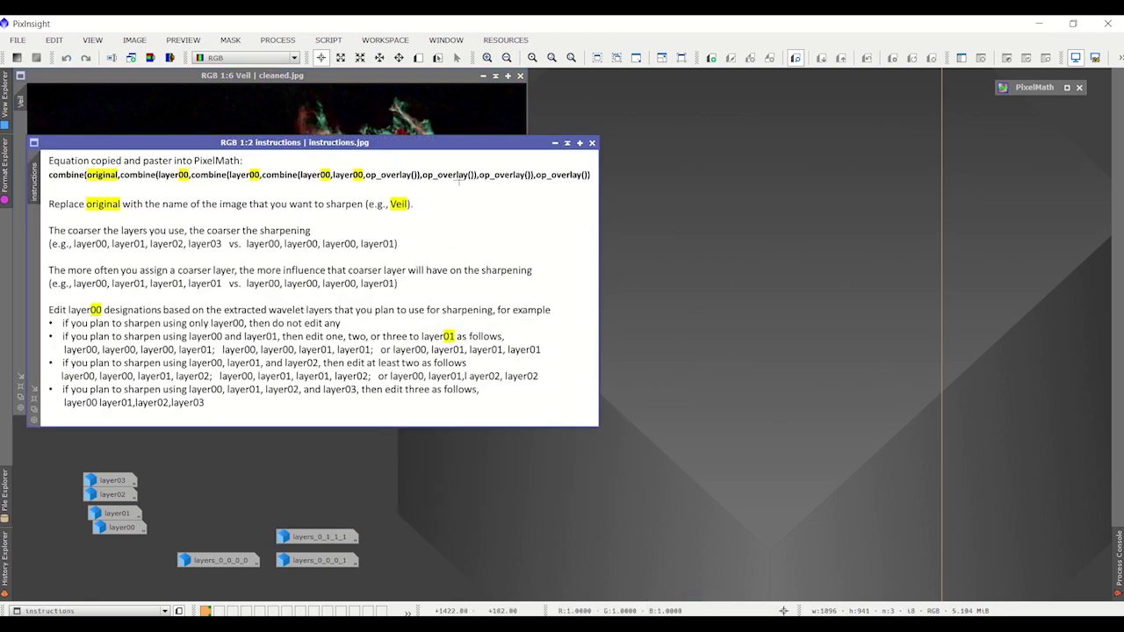
{"action": "left_click_drag", "start_coordinate": [436, 146], "coordinate": [500, 132]}
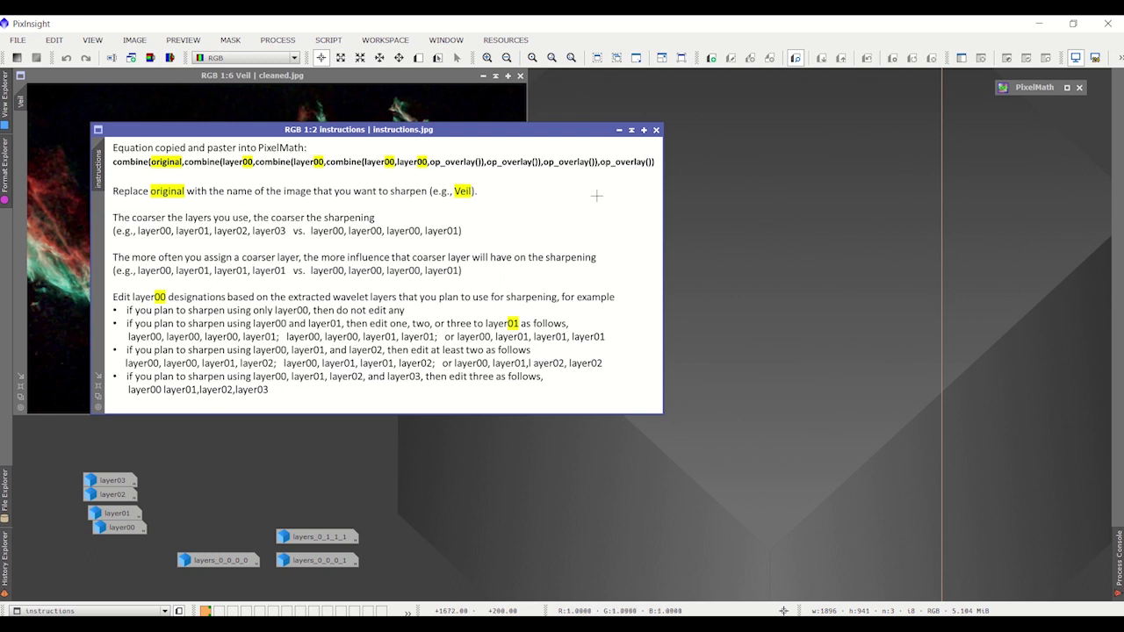
{"action": "left_click", "coordinate": [620, 131]}
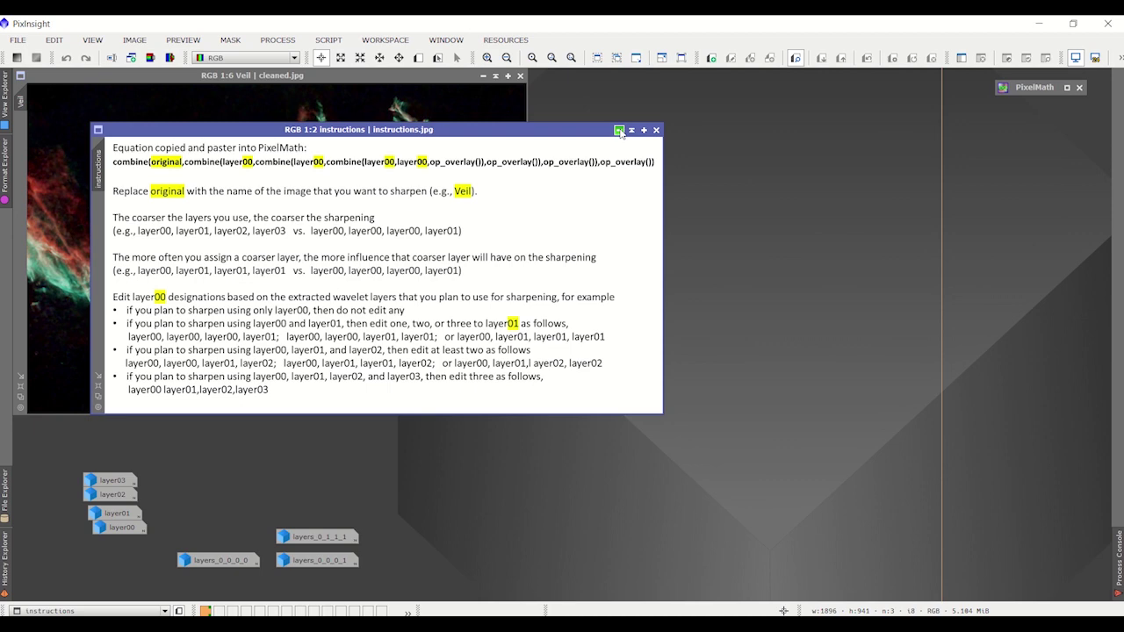
{"action": "left_click", "coordinate": [620, 130]}
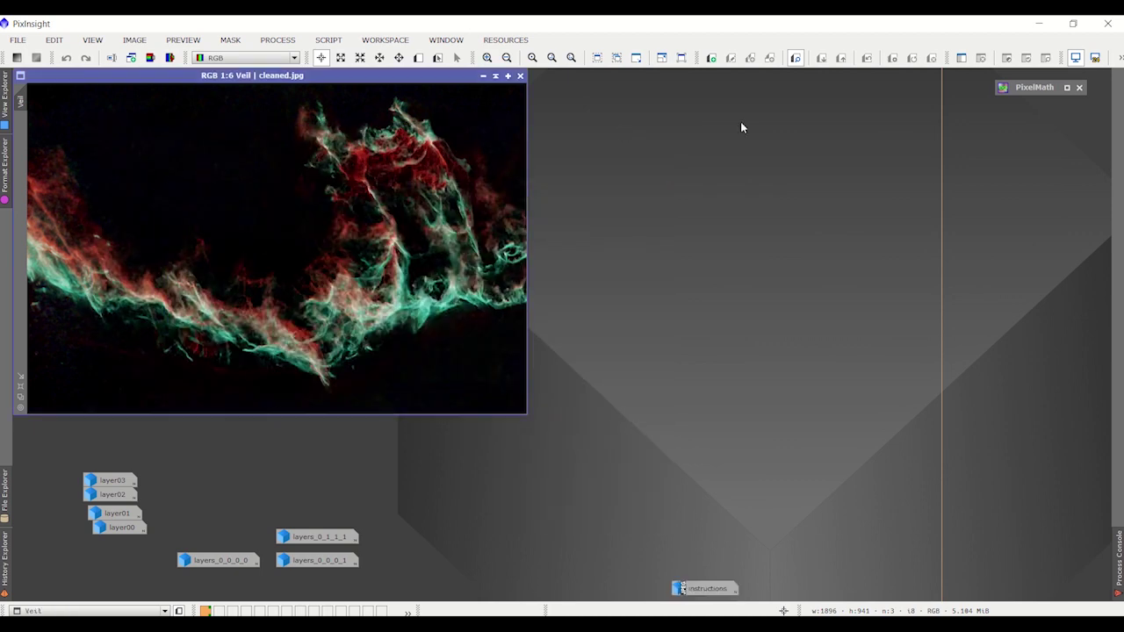
- In the PixelMath expression, change the final layer01 term to layer02
{"action": "double_click", "coordinate": [1030, 87]}
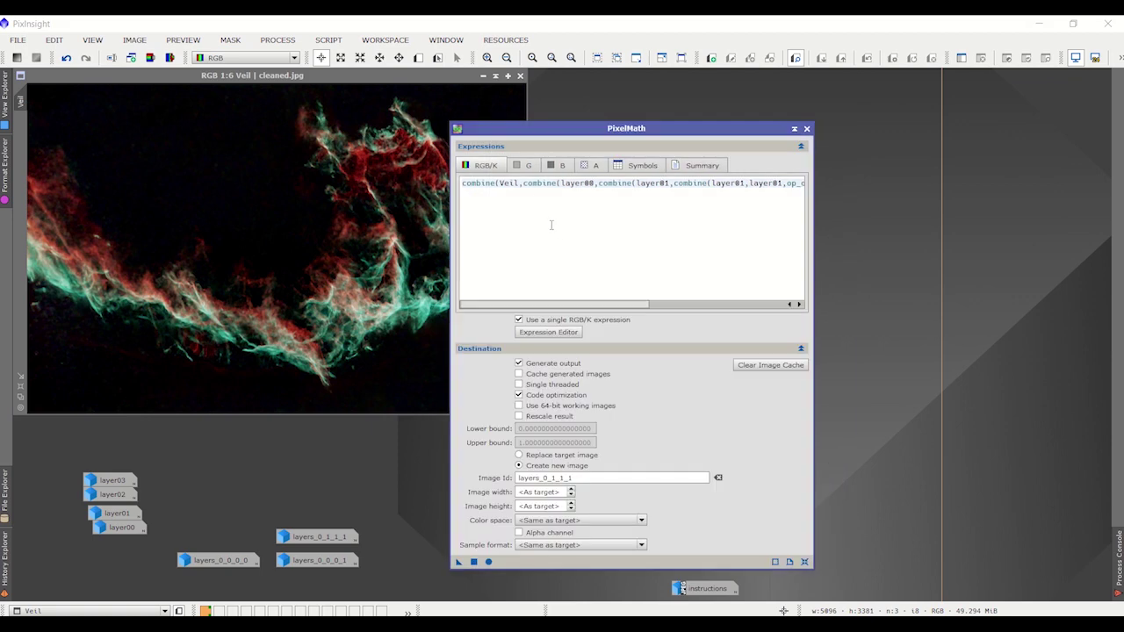
{"action": "left_click", "coordinate": [670, 182]}
{"action": "key", "text": "BackSpace"}
{"action": "type", "text": "0"}
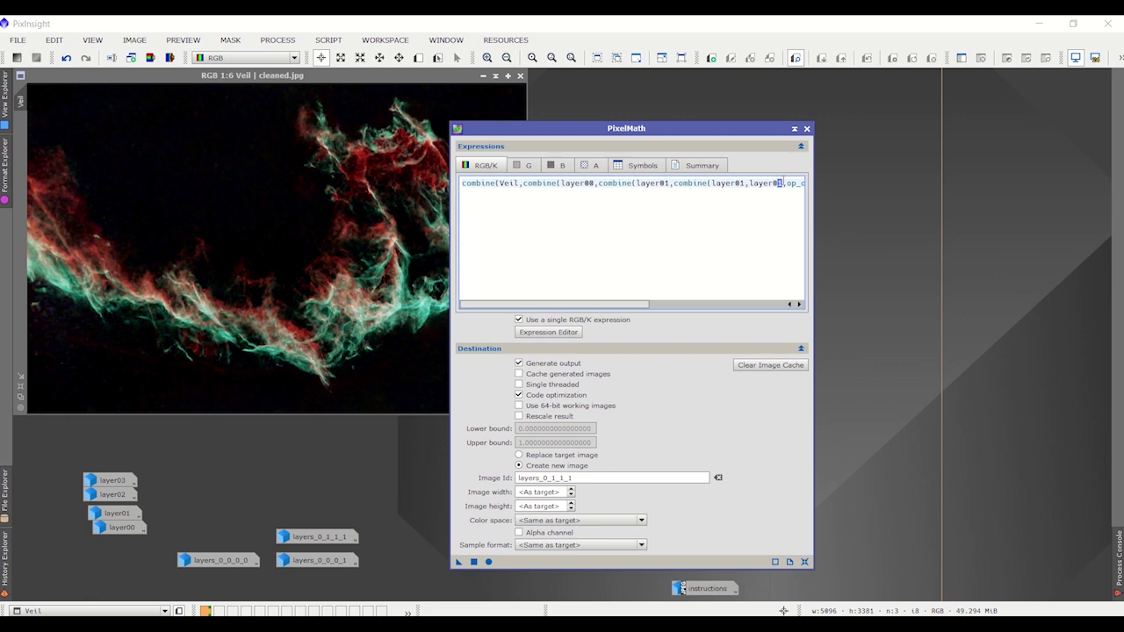
{"action": "type", "text": "2"}
- Apply it as new image layers_0_1_1_2 and place the result beside Veil
{"action": "left_click", "coordinate": [573, 477]}
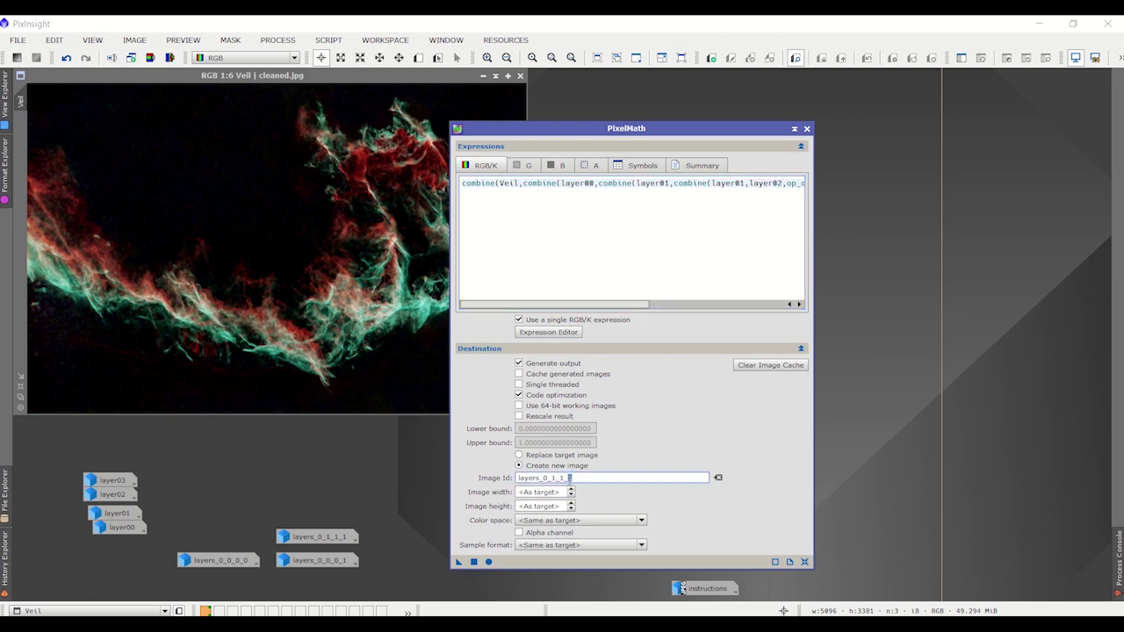
{"action": "type", "text": "2"}
{"action": "left_click", "coordinate": [474, 563]}
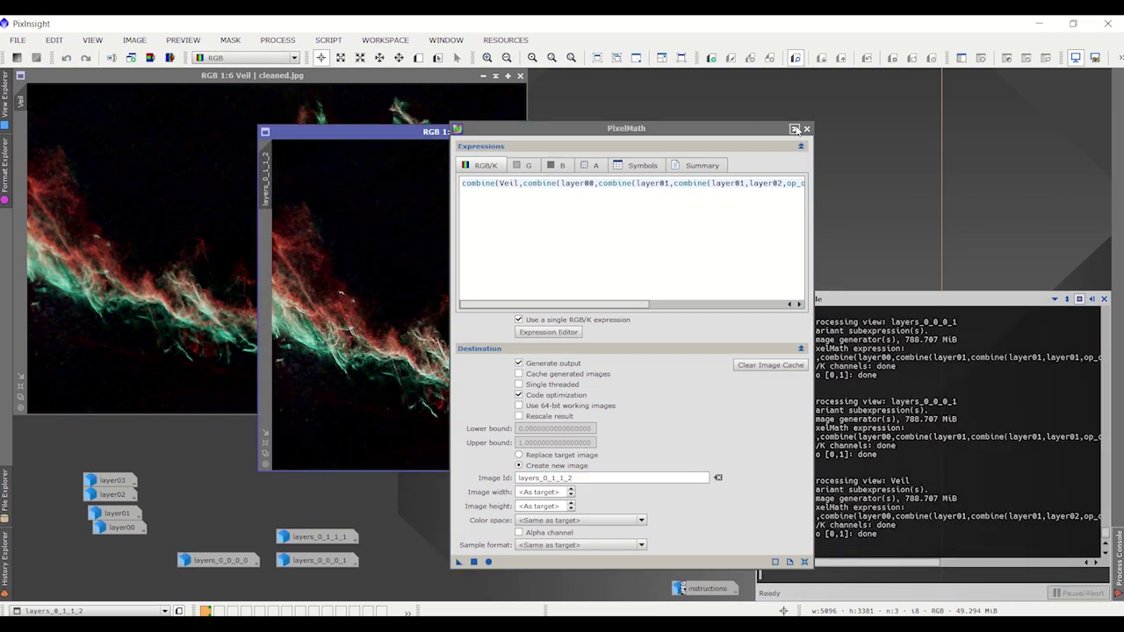
{"action": "left_click", "coordinate": [794, 128]}
{"action": "left_click_drag", "start_coordinate": [617, 131], "coordinate": [875, 76]}
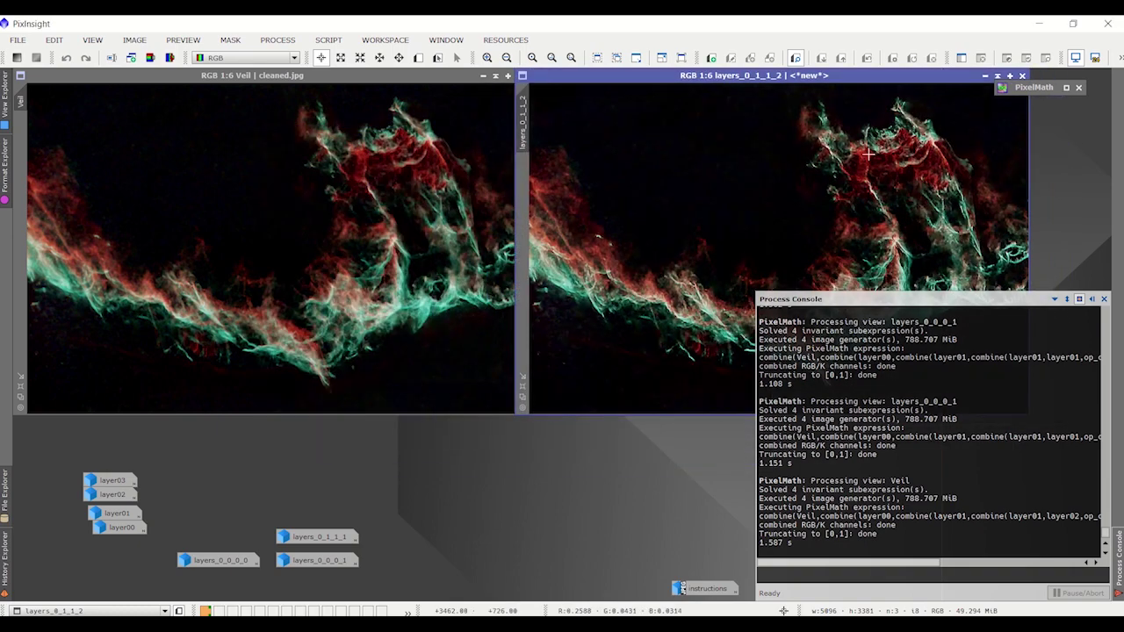
- Restore layers_0_1_1_1 on the left and zoom to compare it with layers_0_1_1_2
{"action": "left_click", "coordinate": [1093, 300]}
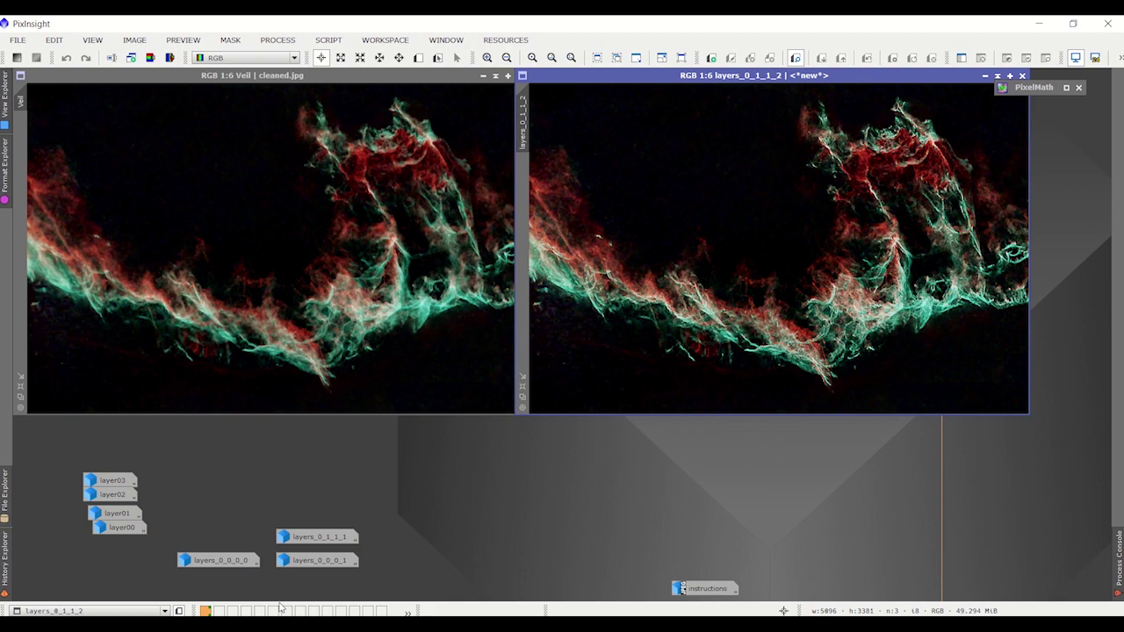
{"action": "double_click", "coordinate": [320, 538]}
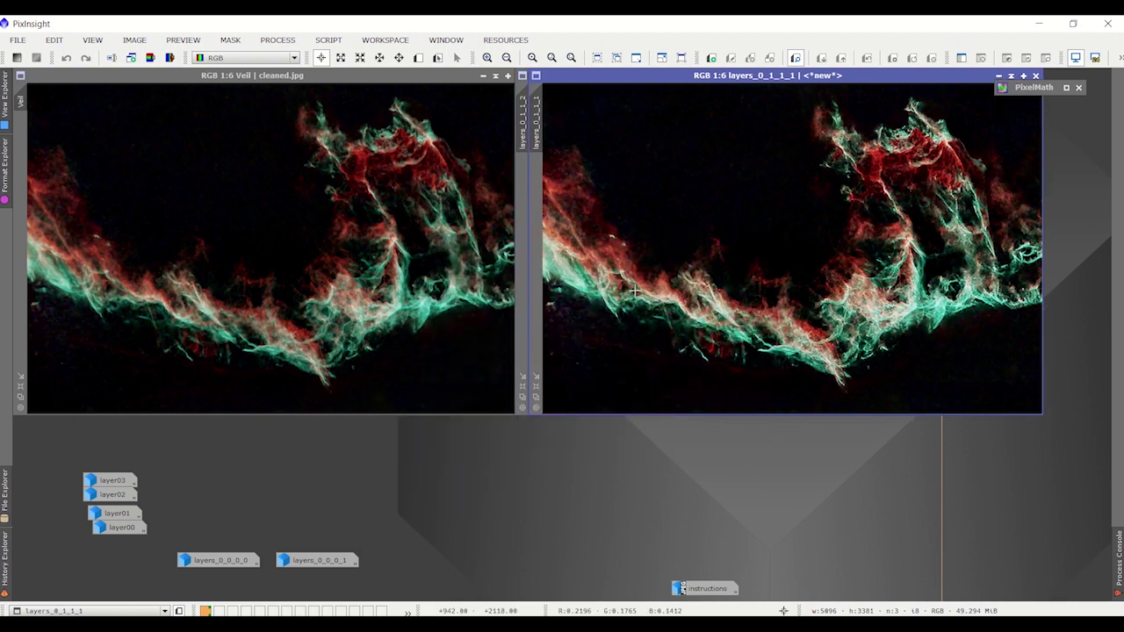
{"action": "left_click_drag", "start_coordinate": [798, 78], "coordinate": [268, 93]}
{"action": "scroll", "coordinate": [348, 349], "scroll_direction": "up", "scroll_amount": 3}
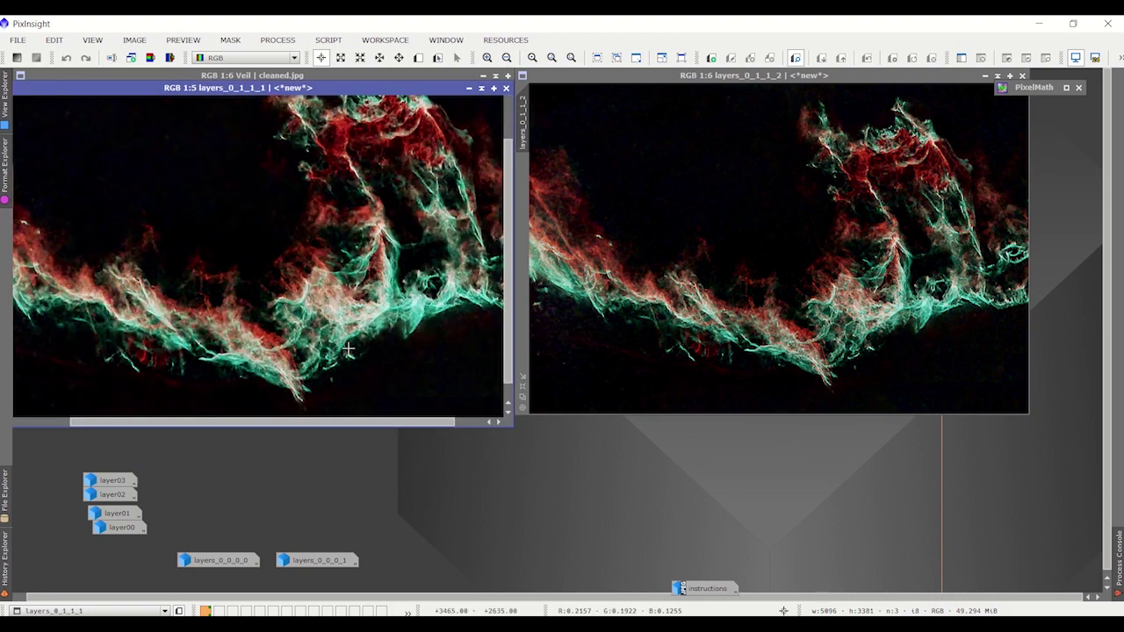
{"action": "scroll", "coordinate": [840, 334], "scroll_direction": "up", "scroll_amount": 3}
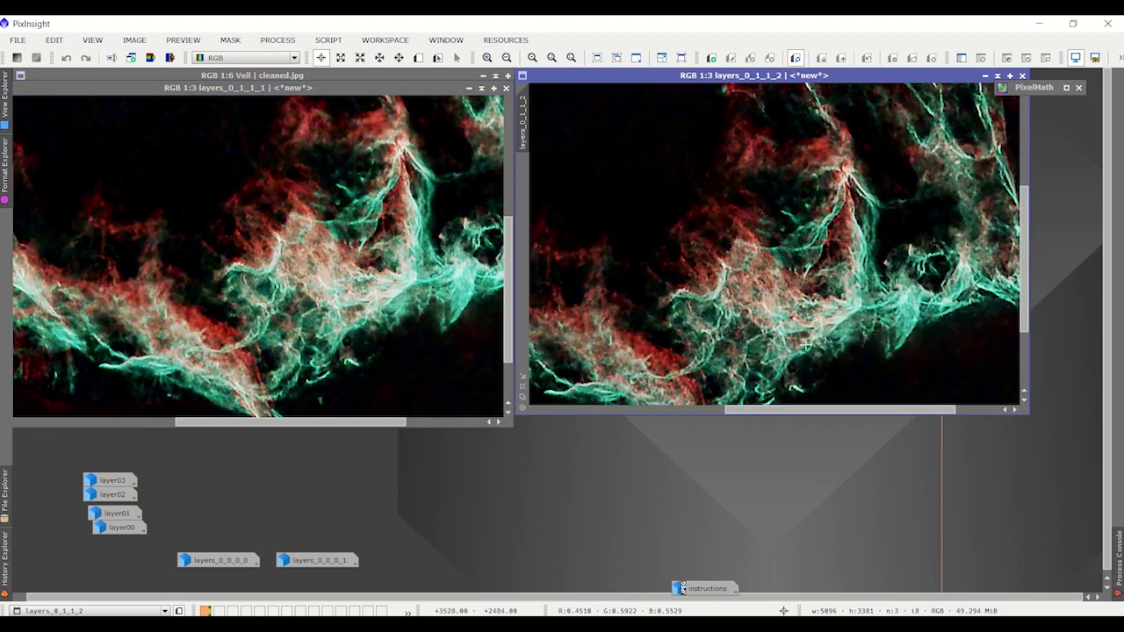
{"action": "scroll", "coordinate": [810, 318], "scroll_direction": "up", "scroll_amount": 2}
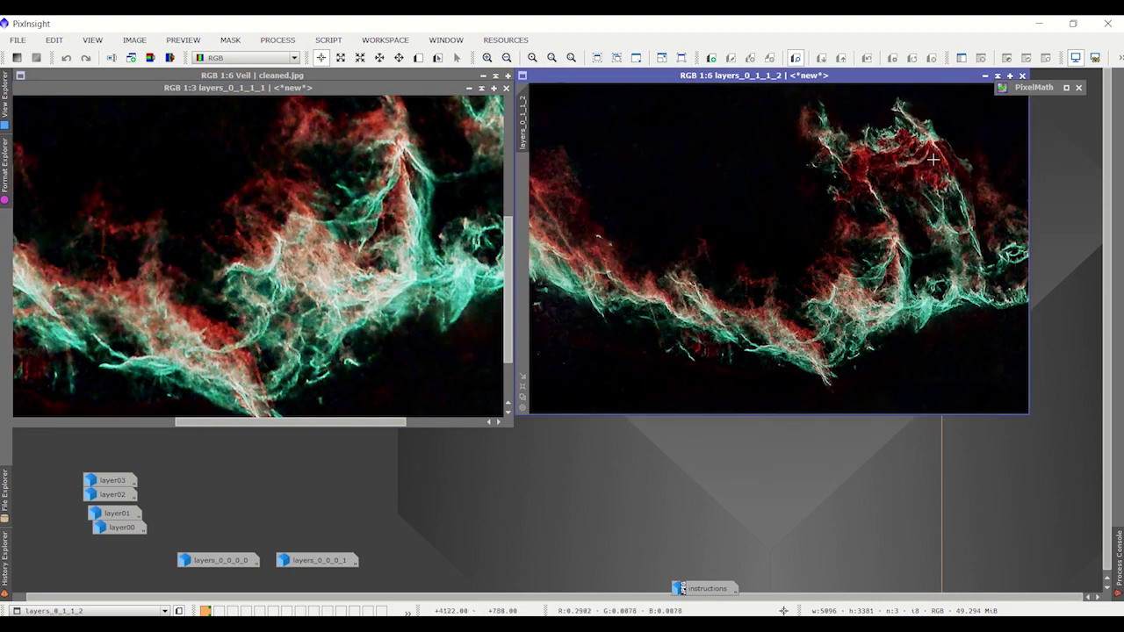
{"action": "scroll", "coordinate": [269, 206], "scroll_direction": "down", "scroll_amount": 3}
{"action": "scroll", "coordinate": [400, 170], "scroll_direction": "up", "scroll_amount": 2}
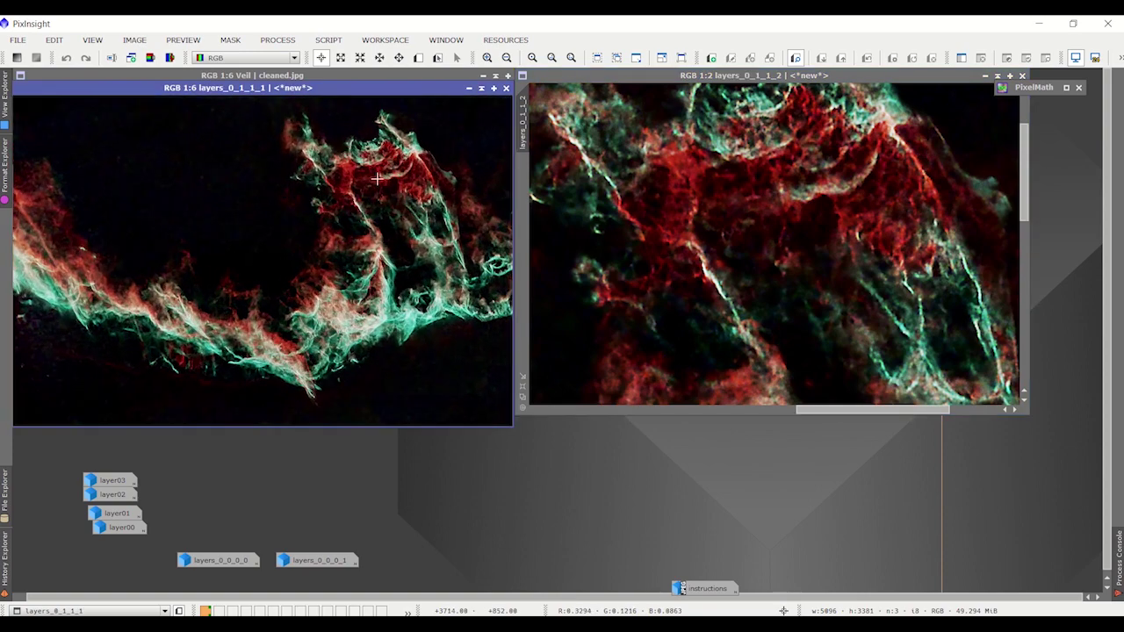
{"action": "scroll", "coordinate": [400, 170], "scroll_direction": "up", "scroll_amount": 1}
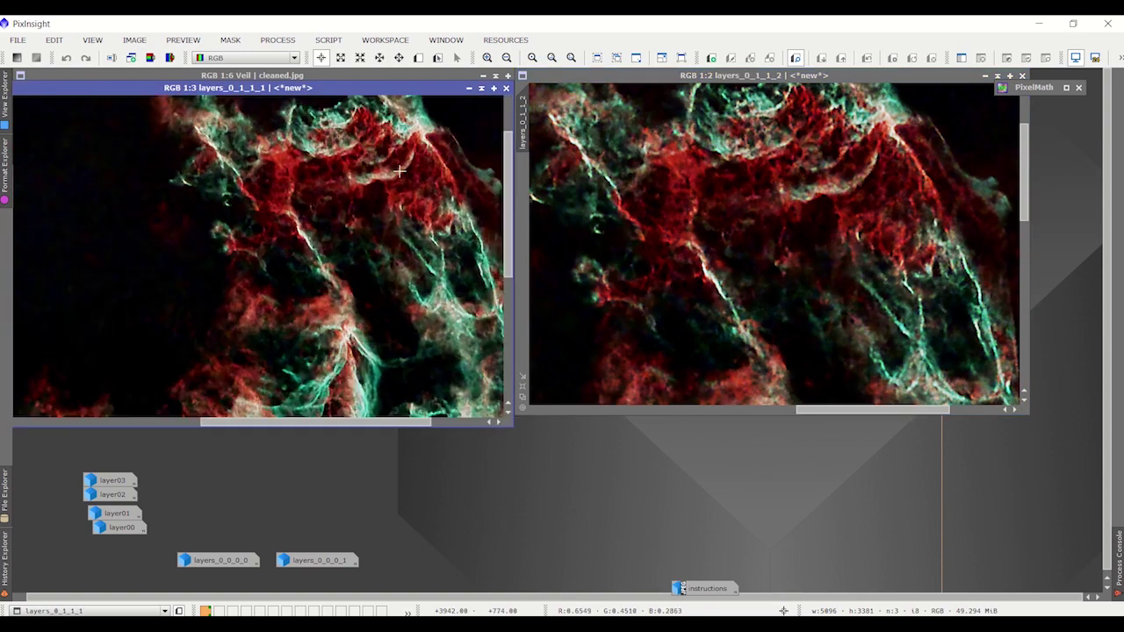
{"action": "scroll", "coordinate": [811, 258], "scroll_direction": "down", "scroll_amount": 1}
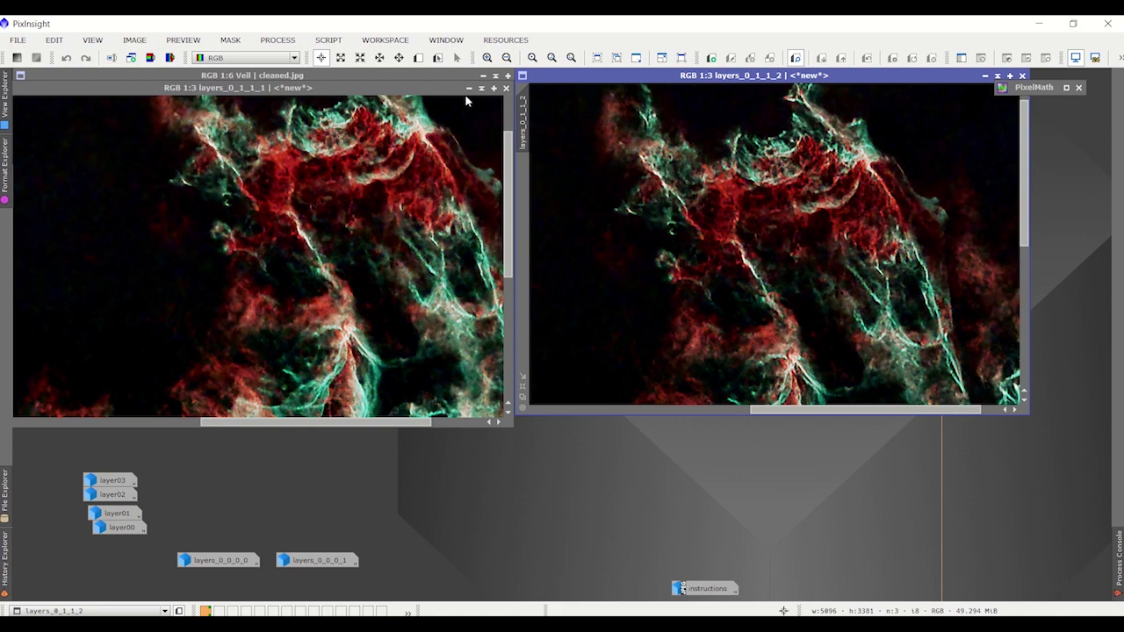
- Minimise layers_0_1_1_1 and layers_0_1_1_2, lining the icon up with the other results
{"action": "left_click", "coordinate": [469, 89]}
{"action": "scroll", "coordinate": [404, 158], "scroll_direction": "up", "scroll_amount": 3}
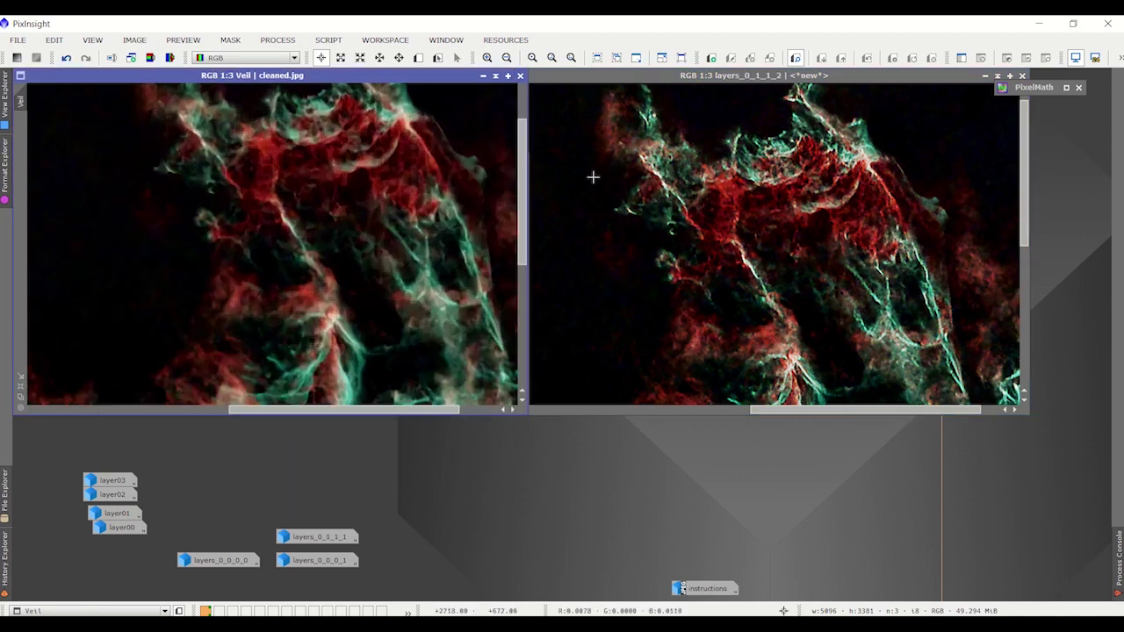
{"action": "scroll", "coordinate": [458, 207], "scroll_direction": "down", "scroll_amount": 3}
{"action": "left_click", "coordinate": [782, 171]}
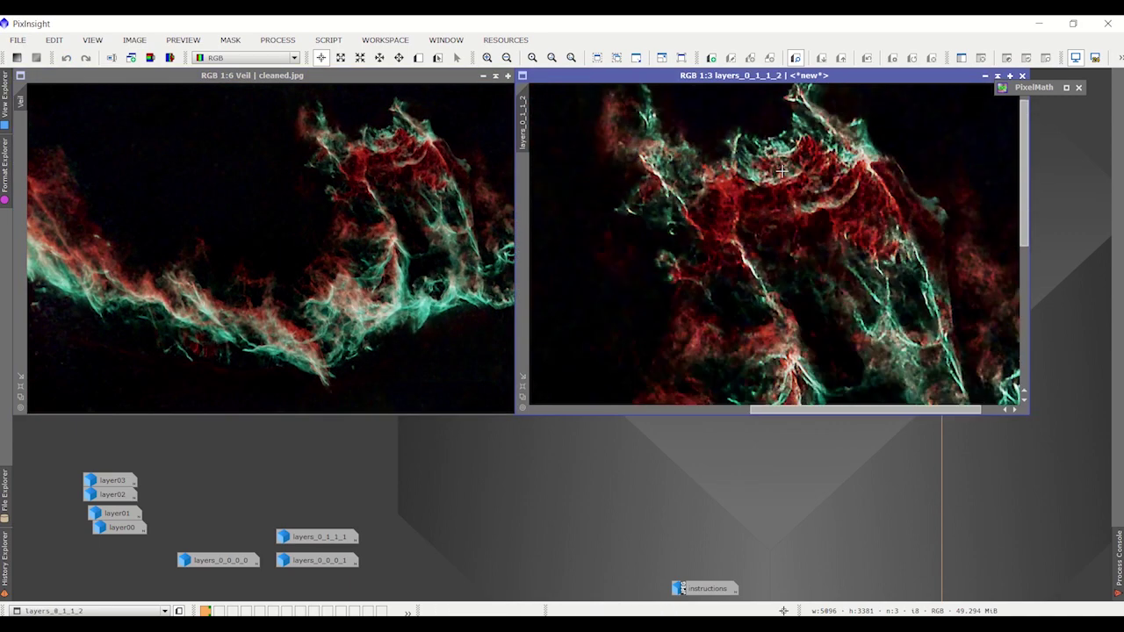
{"action": "scroll", "coordinate": [782, 171], "scroll_direction": "down", "scroll_amount": 3}
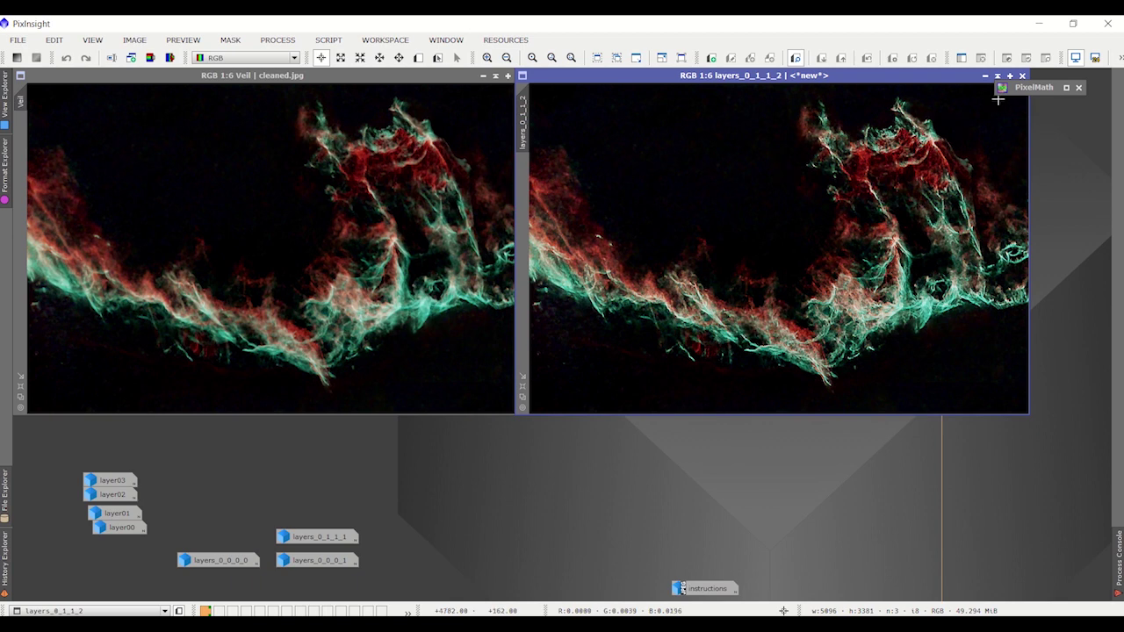
{"action": "left_click", "coordinate": [983, 76]}
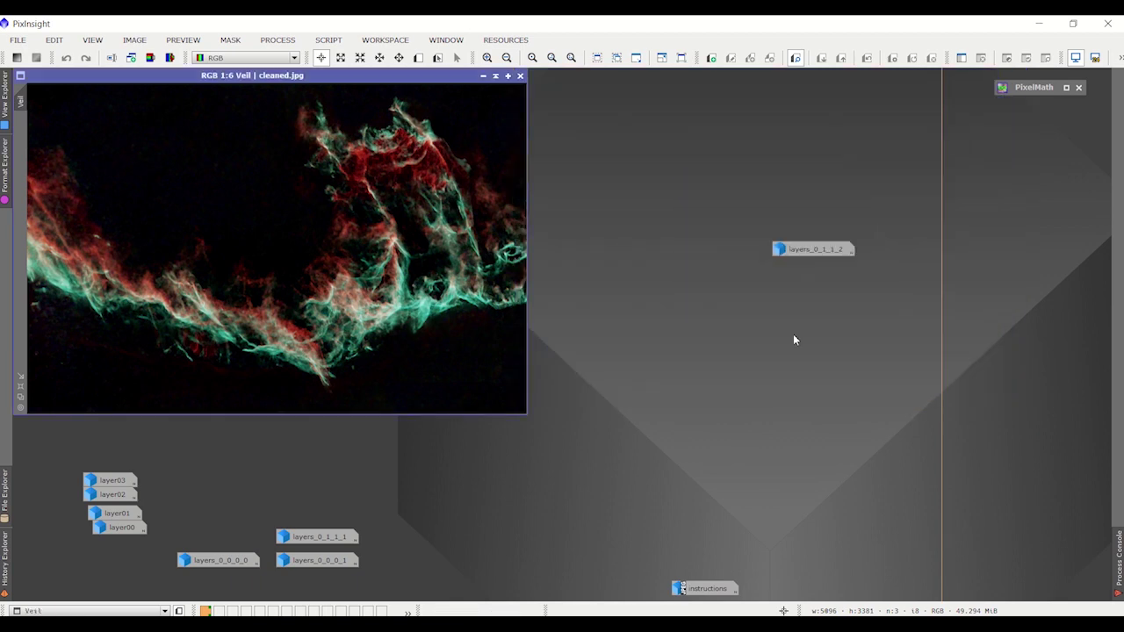
{"action": "left_click_drag", "start_coordinate": [828, 257], "coordinate": [427, 570]}
- Reopen PixelMath and consult the instructions image for the next expression
{"action": "left_click", "coordinate": [1041, 86]}
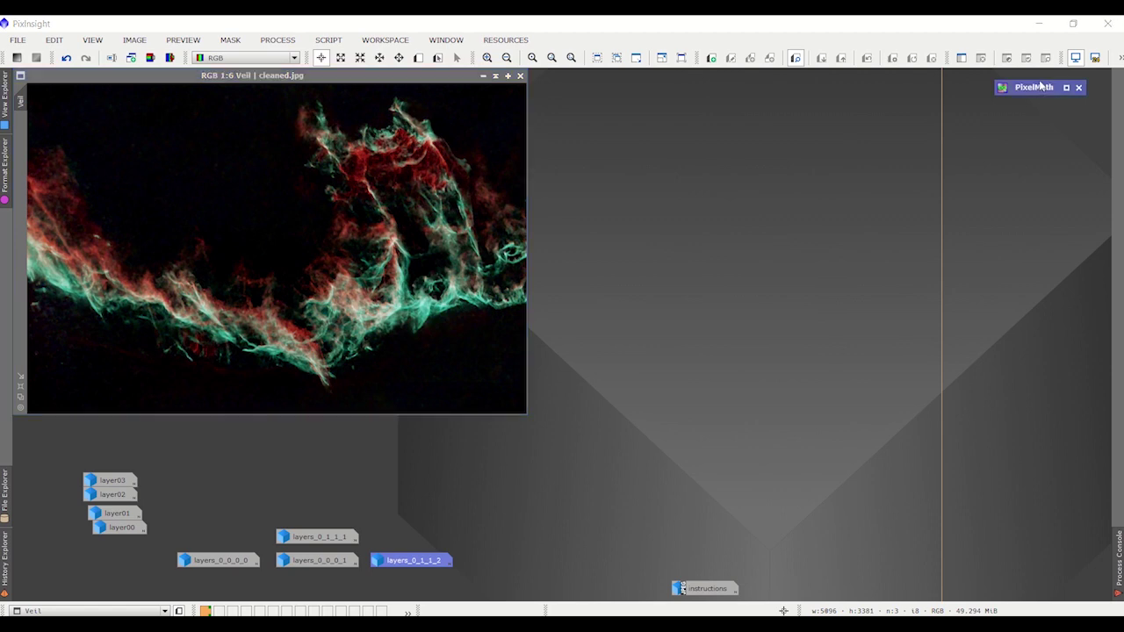
{"action": "double_click", "coordinate": [1041, 87]}
{"action": "left_click_drag", "start_coordinate": [773, 118], "coordinate": [937, 127]}
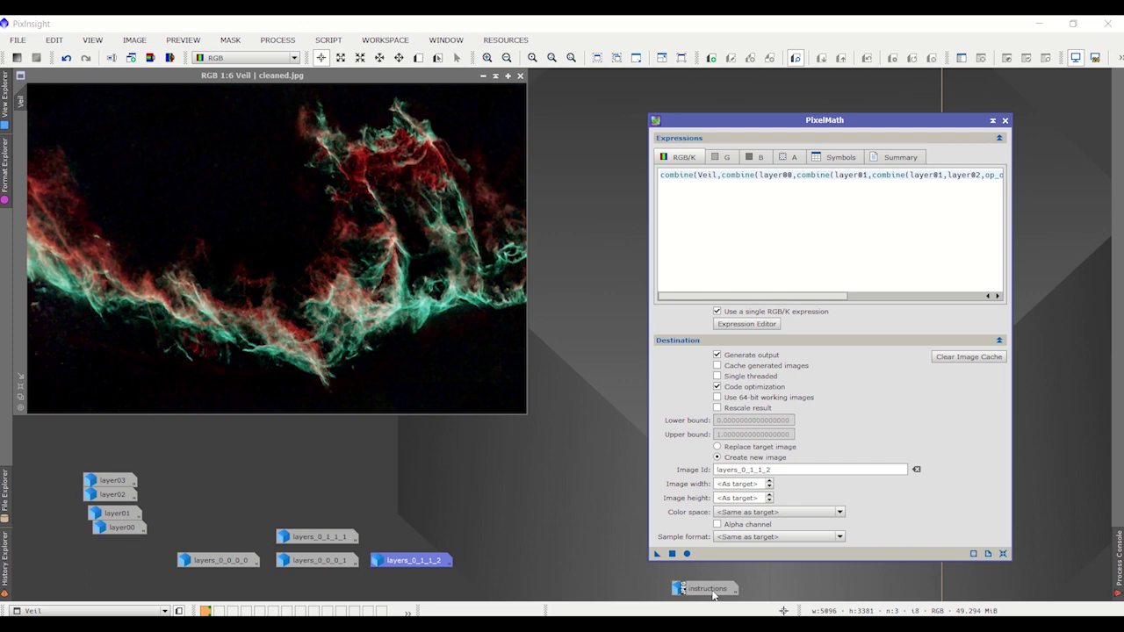
{"action": "double_click", "coordinate": [707, 589]}
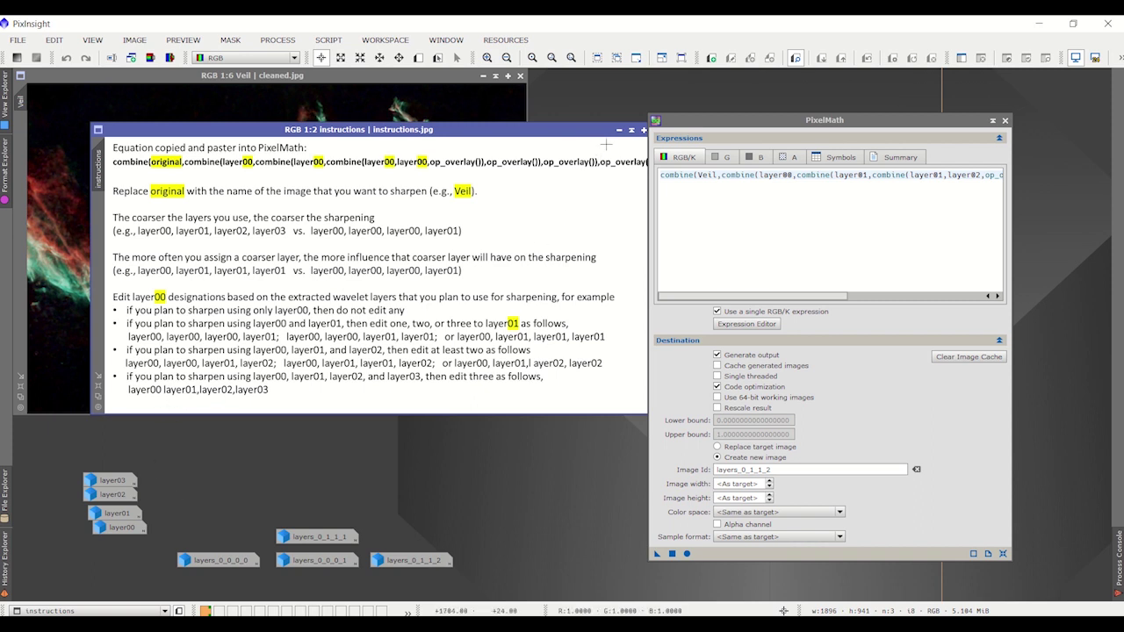
{"action": "left_click", "coordinate": [619, 130]}
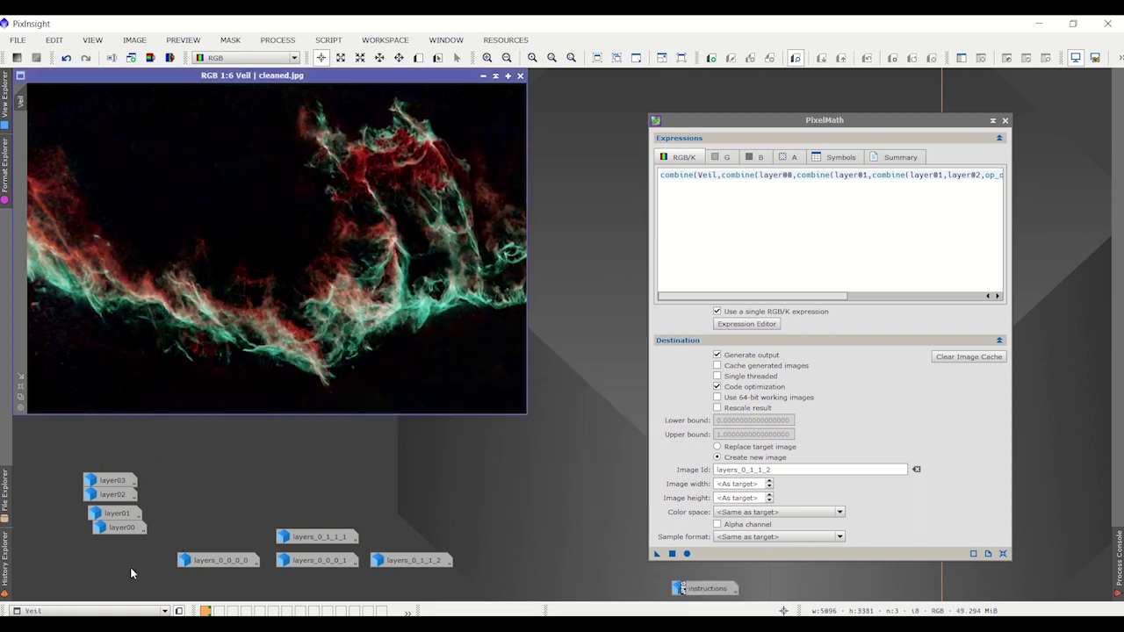
- Apply the layer00–layer03 expression to Veil as new image layers_0_1_2_3
{"action": "left_click_drag", "start_coordinate": [776, 118], "coordinate": [738, 118]}
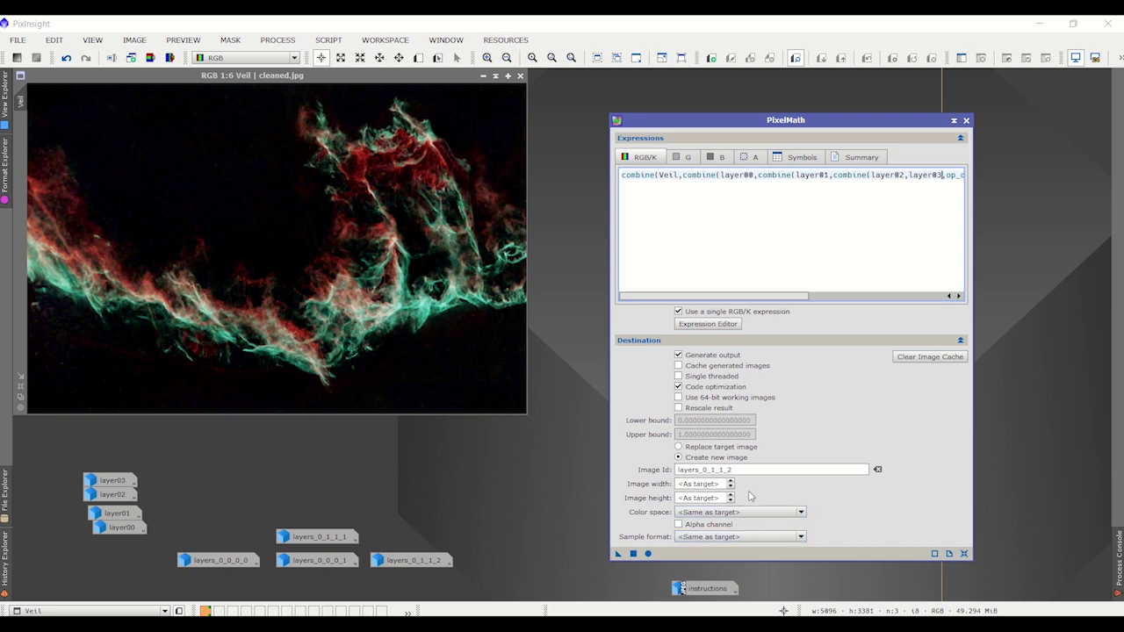
{"action": "left_click", "coordinate": [722, 470]}
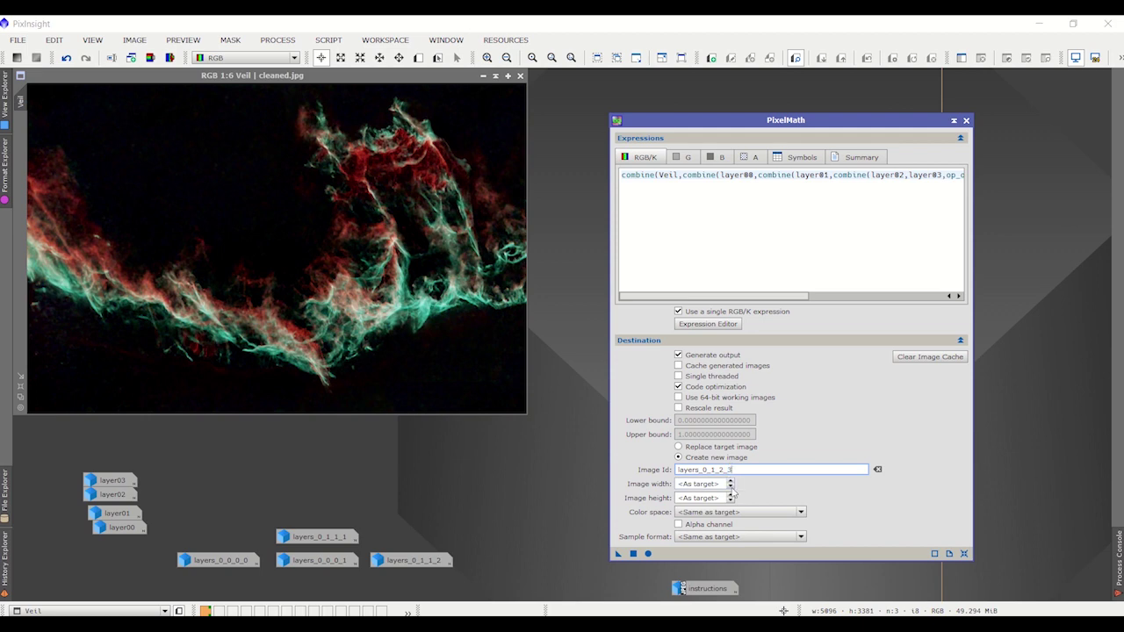
{"action": "left_click", "coordinate": [633, 553]}
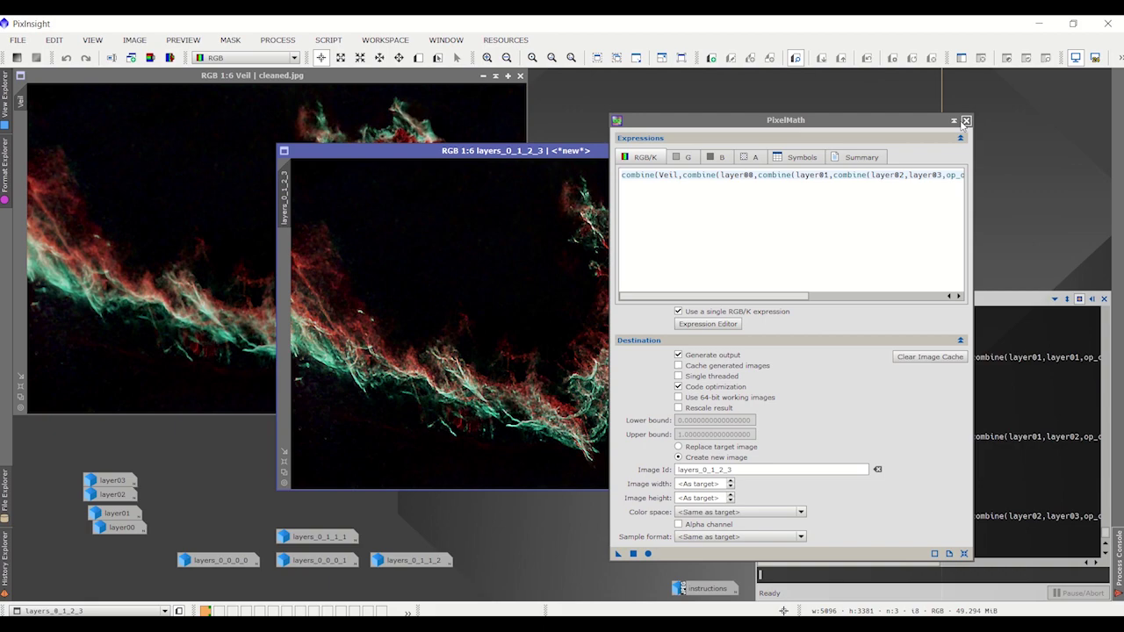
- Hide PixelMath and the console, placing layers_0_1_2_3 beside Veil
{"action": "left_click", "coordinate": [966, 120]}
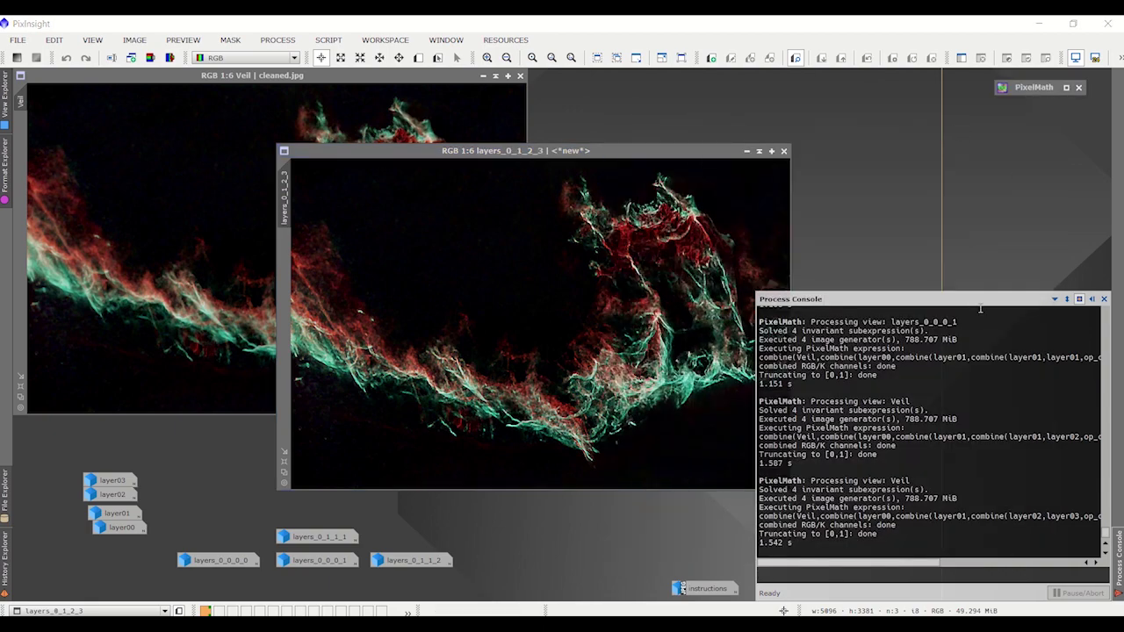
{"action": "left_click", "coordinate": [1092, 298]}
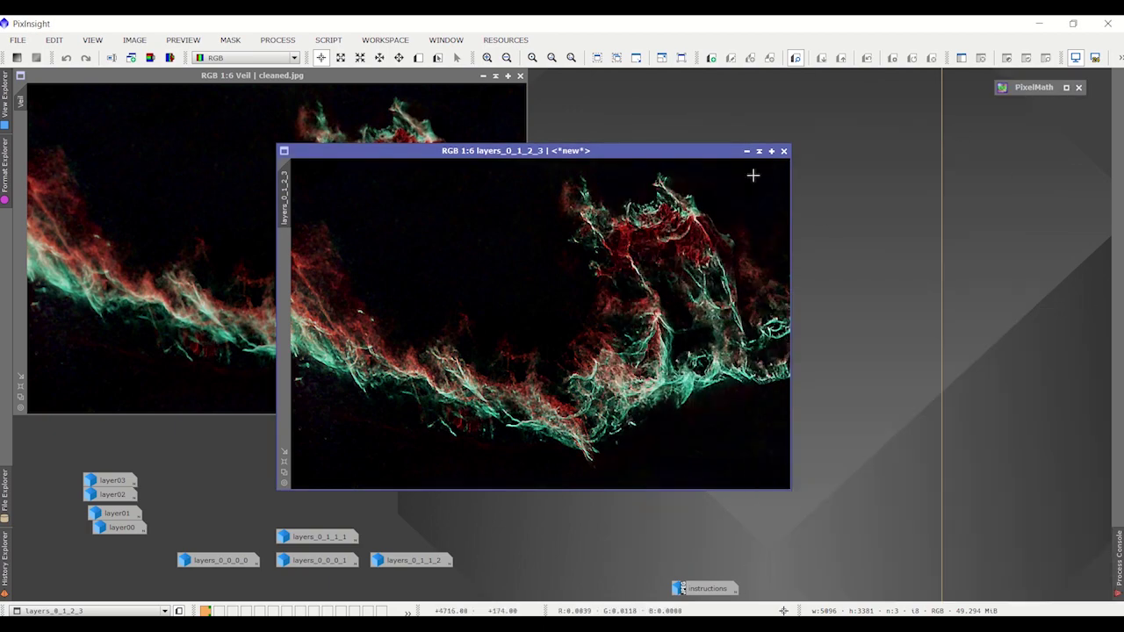
{"action": "left_click_drag", "start_coordinate": [699, 152], "coordinate": [954, 80]}
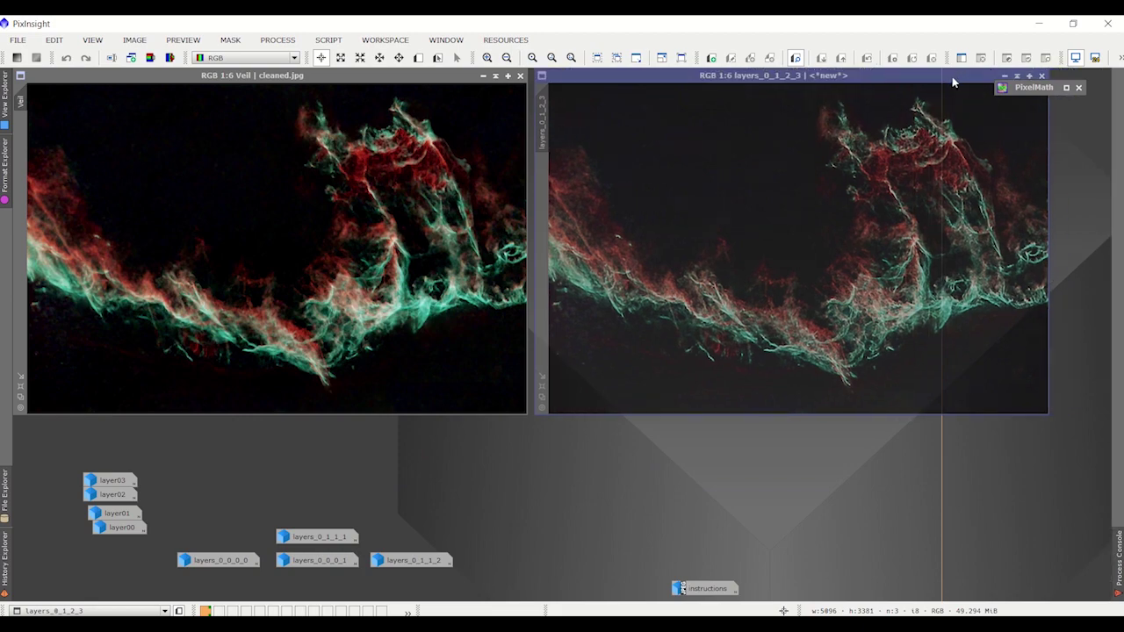
- Restore layers_0_1_1_2 next to layers_0_1_2_3, compare them zoomed, then iconize layers_0_1_1_2
{"action": "double_click", "coordinate": [392, 562]}
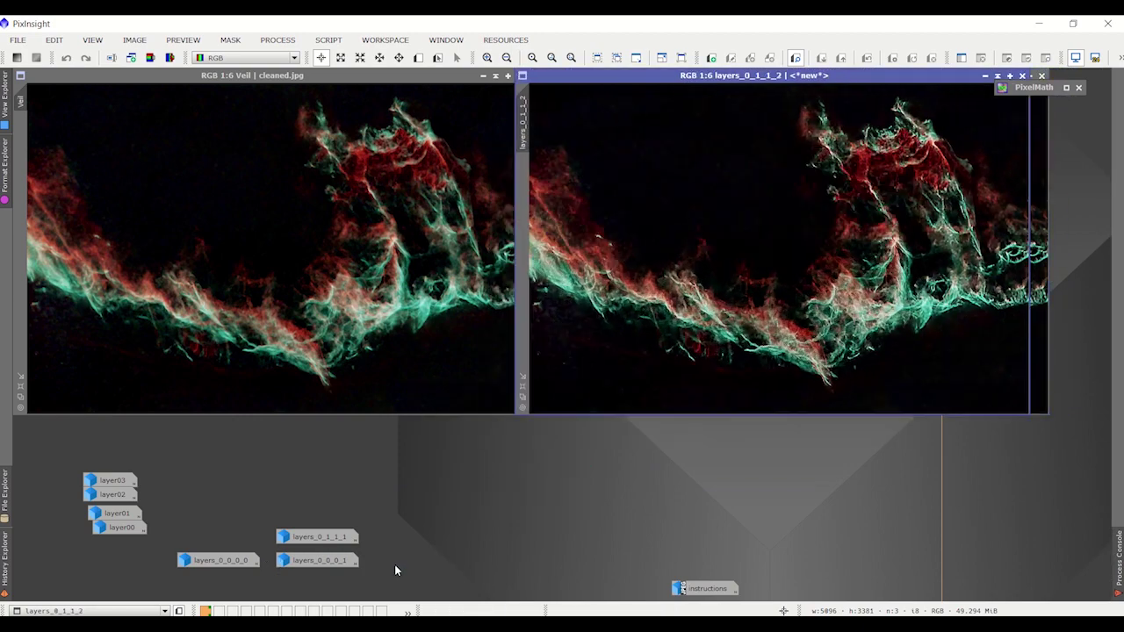
{"action": "left_click_drag", "start_coordinate": [848, 85], "coordinate": [368, 92]}
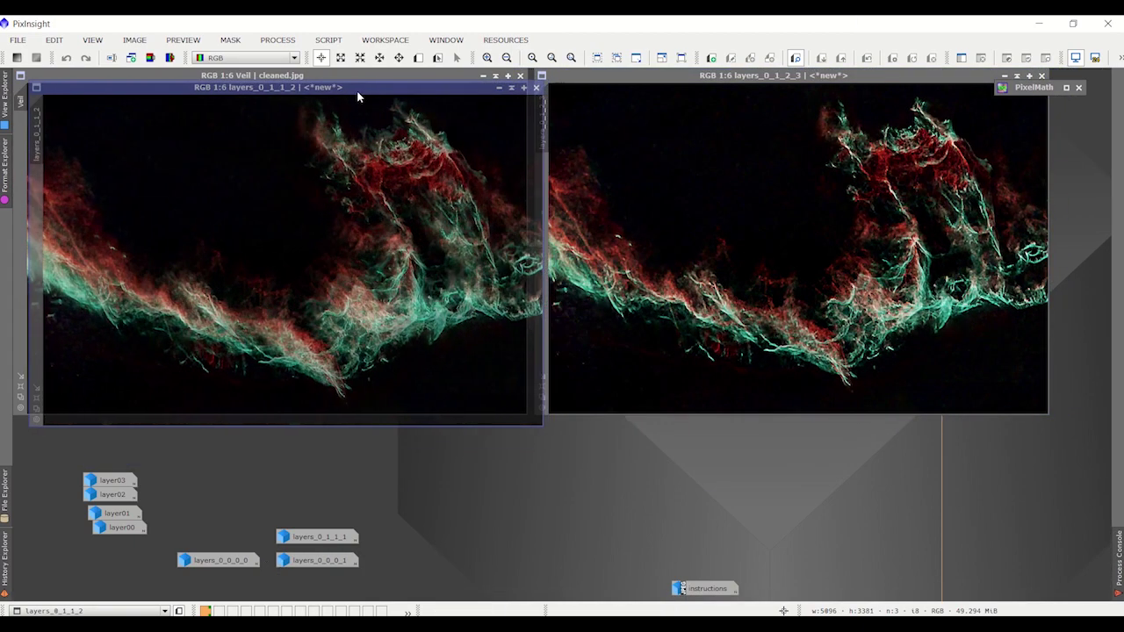
{"action": "scroll", "coordinate": [911, 226], "scroll_direction": "up", "scroll_amount": 3}
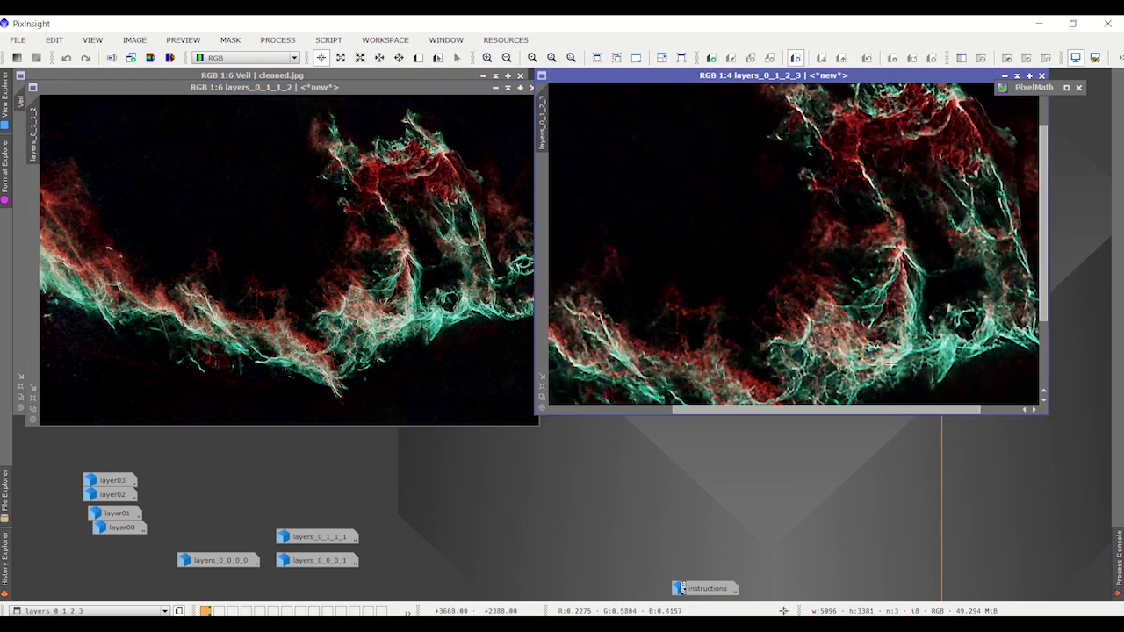
{"action": "scroll", "coordinate": [387, 322], "scroll_direction": "up", "scroll_amount": 2}
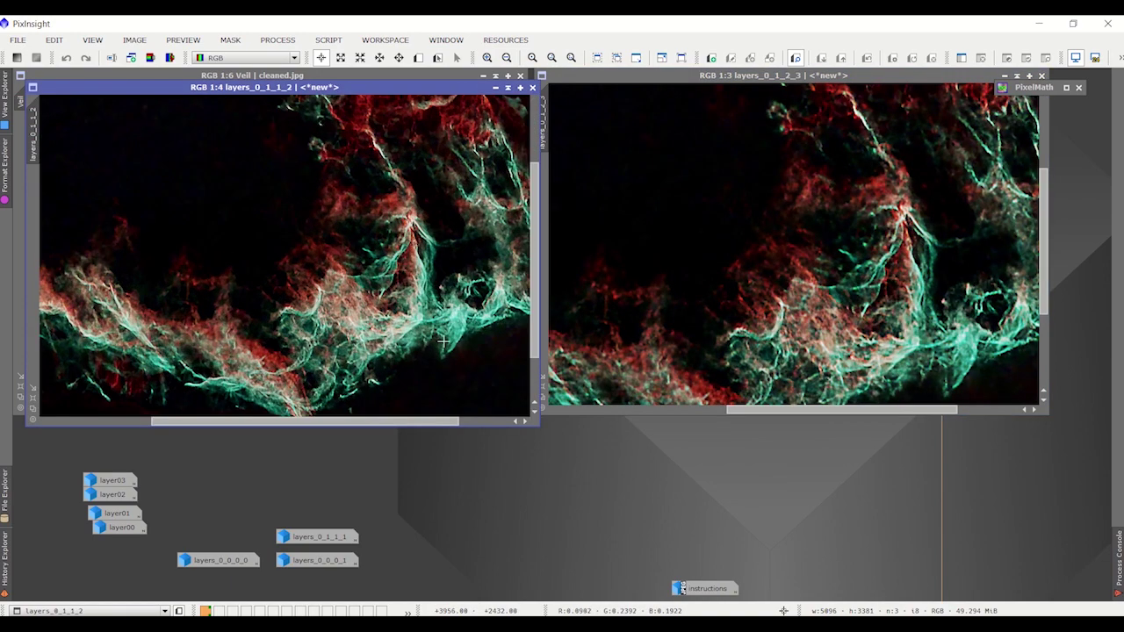
{"action": "scroll", "coordinate": [825, 353], "scroll_direction": "down", "scroll_amount": 1}
{"action": "scroll", "coordinate": [909, 97], "scroll_direction": "down", "scroll_amount": 1}
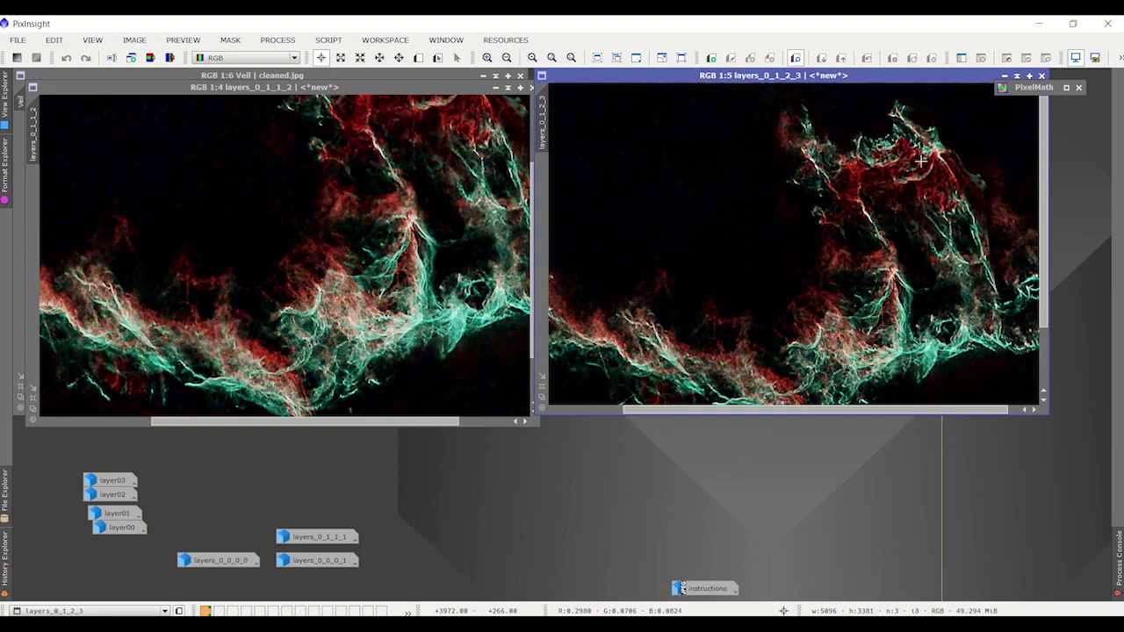
{"action": "scroll", "coordinate": [953, 127], "scroll_direction": "up", "scroll_amount": 2}
{"action": "scroll", "coordinate": [435, 159], "scroll_direction": "up", "scroll_amount": 2}
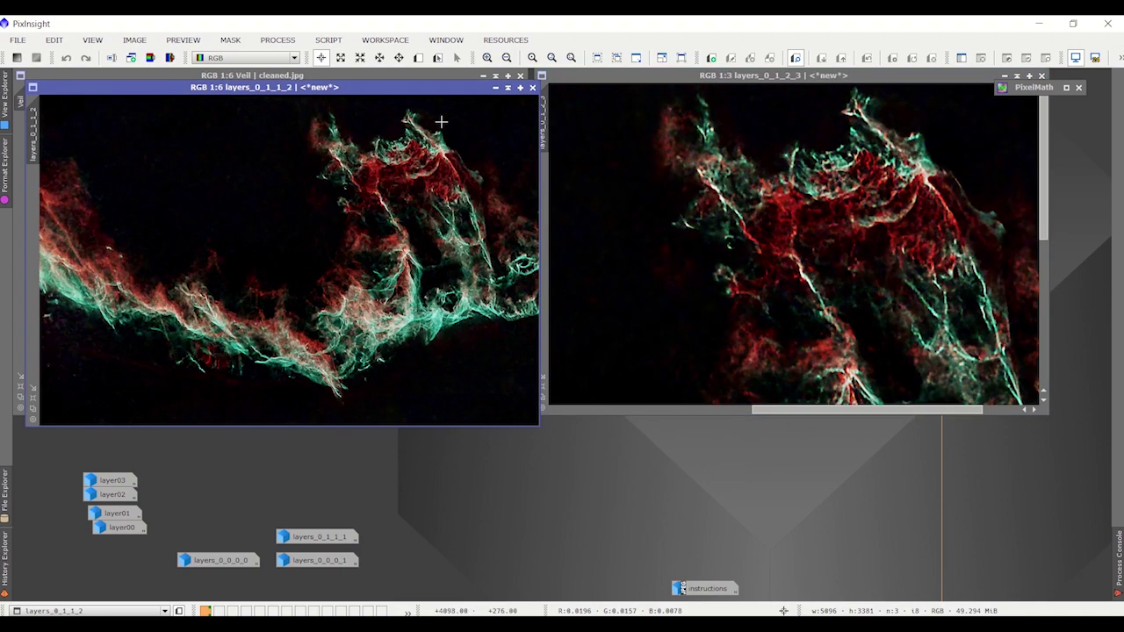
{"action": "scroll", "coordinate": [428, 303], "scroll_direction": "down", "scroll_amount": 4}
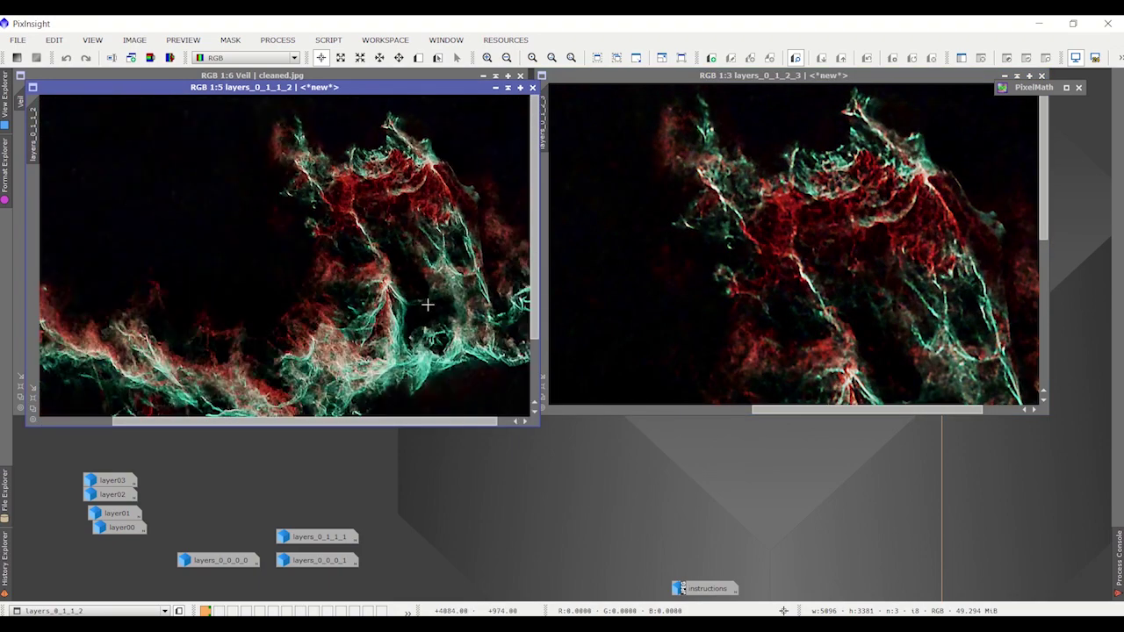
{"action": "scroll", "coordinate": [966, 304], "scroll_direction": "down", "scroll_amount": 2}
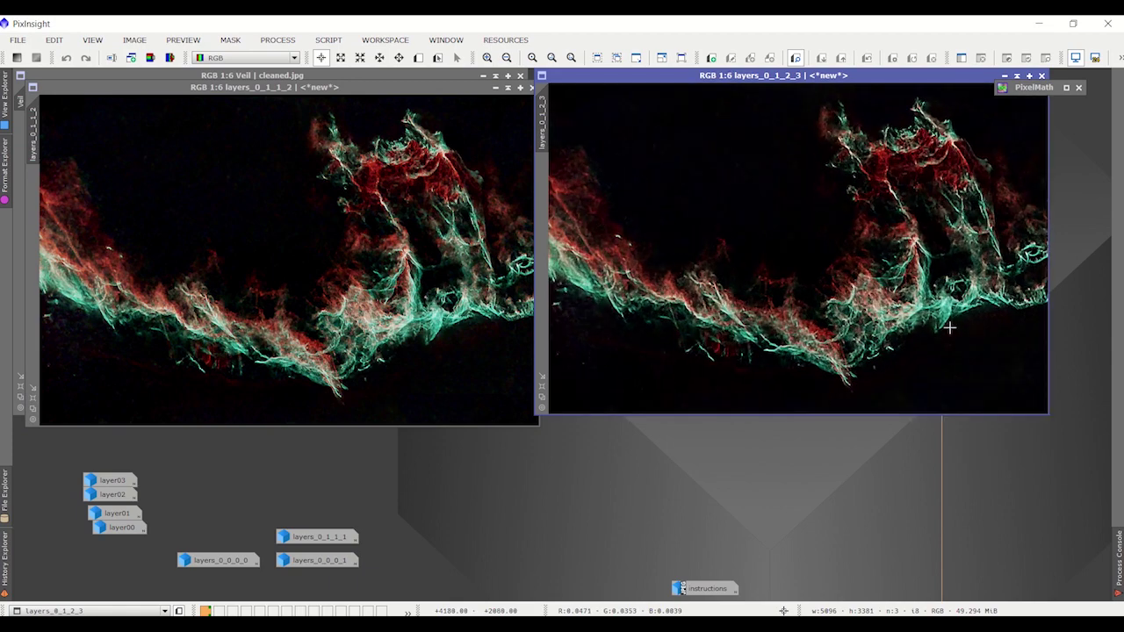
{"action": "scroll", "coordinate": [949, 327], "scroll_direction": "down", "scroll_amount": 1}
{"action": "left_click", "coordinate": [496, 88]}
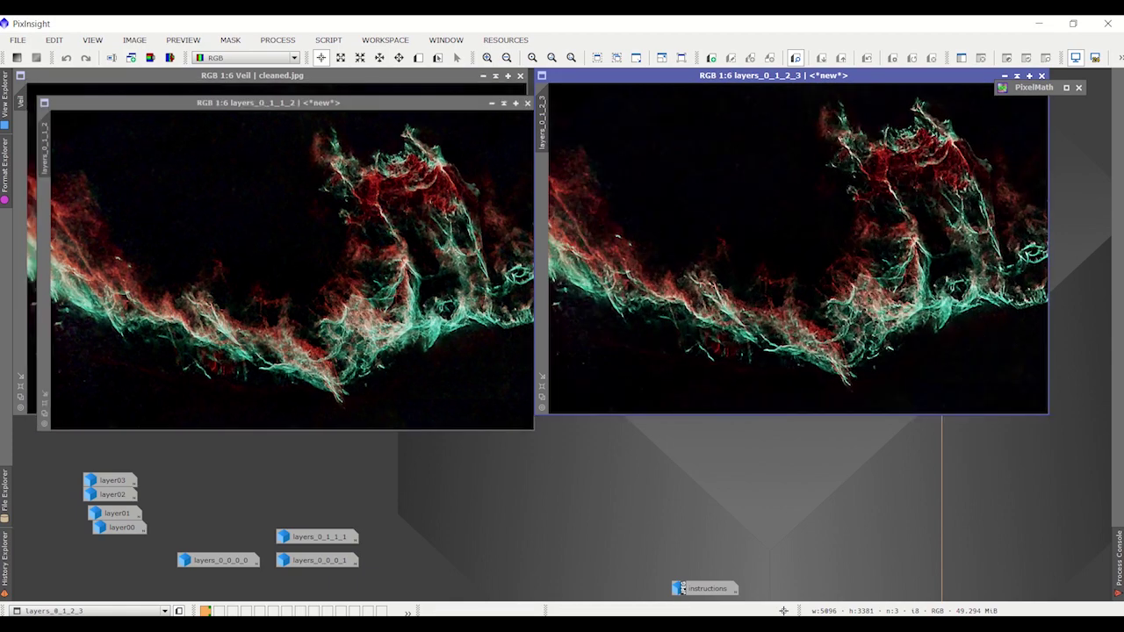
- Iconize layers_0_1_2_3 into the icon row and reset PixelMath to defaults
{"action": "left_click", "coordinate": [1004, 76]}
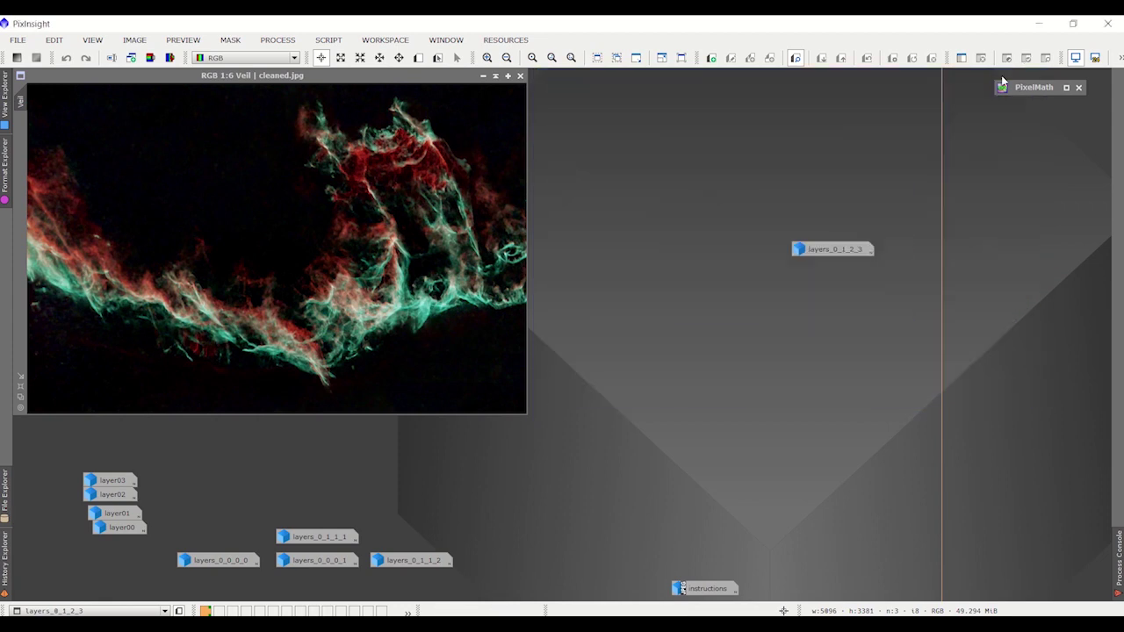
{"action": "left_click_drag", "start_coordinate": [817, 251], "coordinate": [510, 562]}
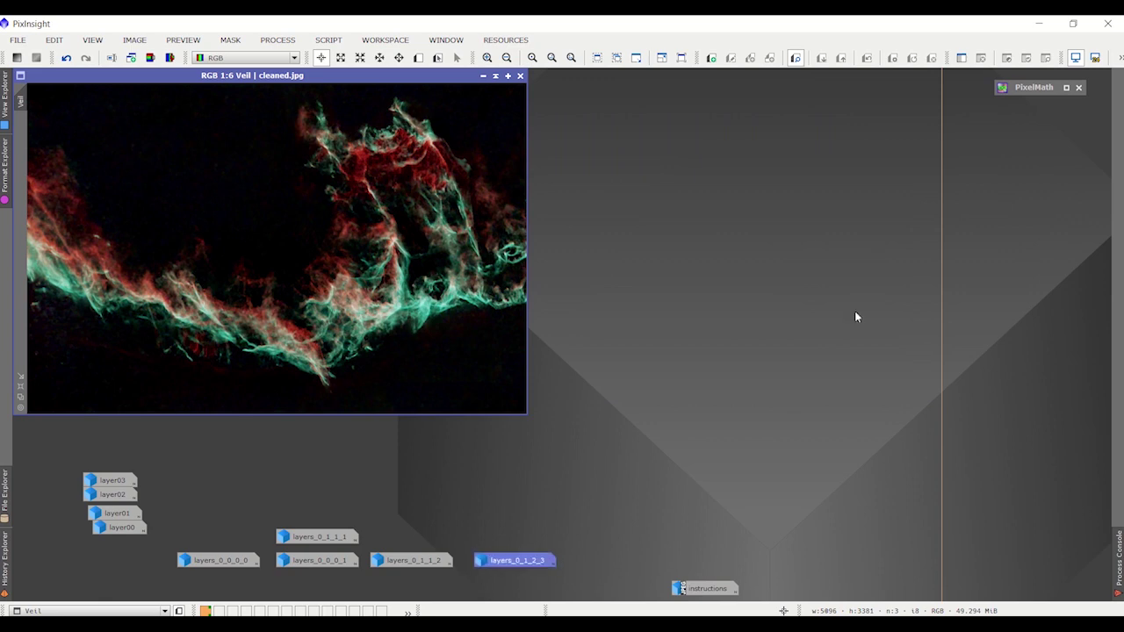
{"action": "double_click", "coordinate": [1012, 87]}
{"action": "left_click_drag", "start_coordinate": [775, 126], "coordinate": [754, 108]}
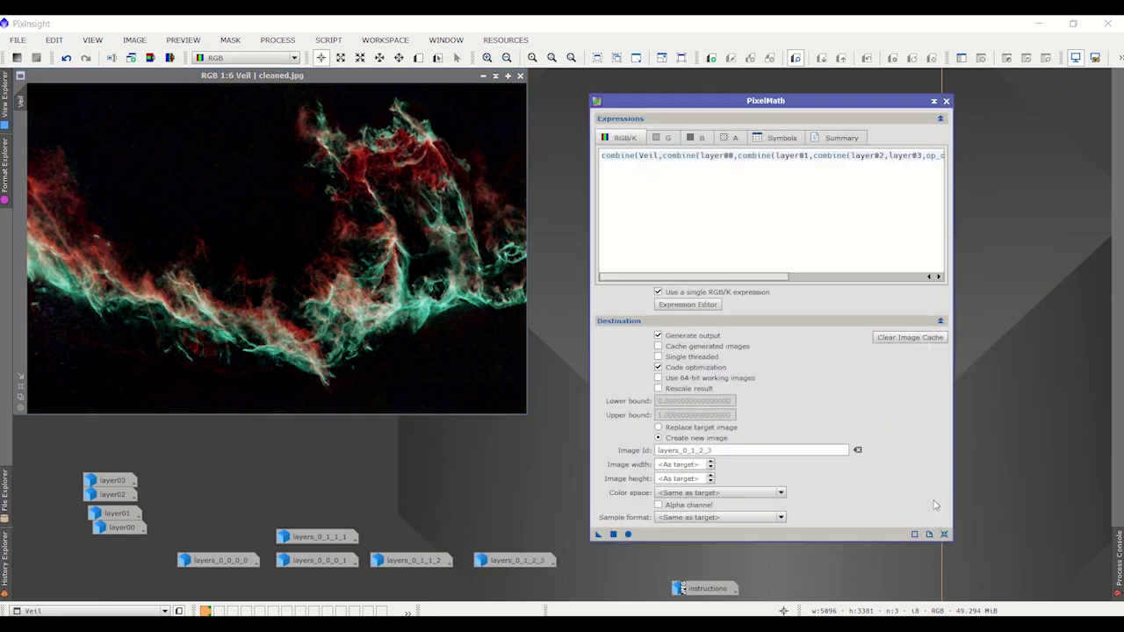
{"action": "left_click", "coordinate": [944, 534]}
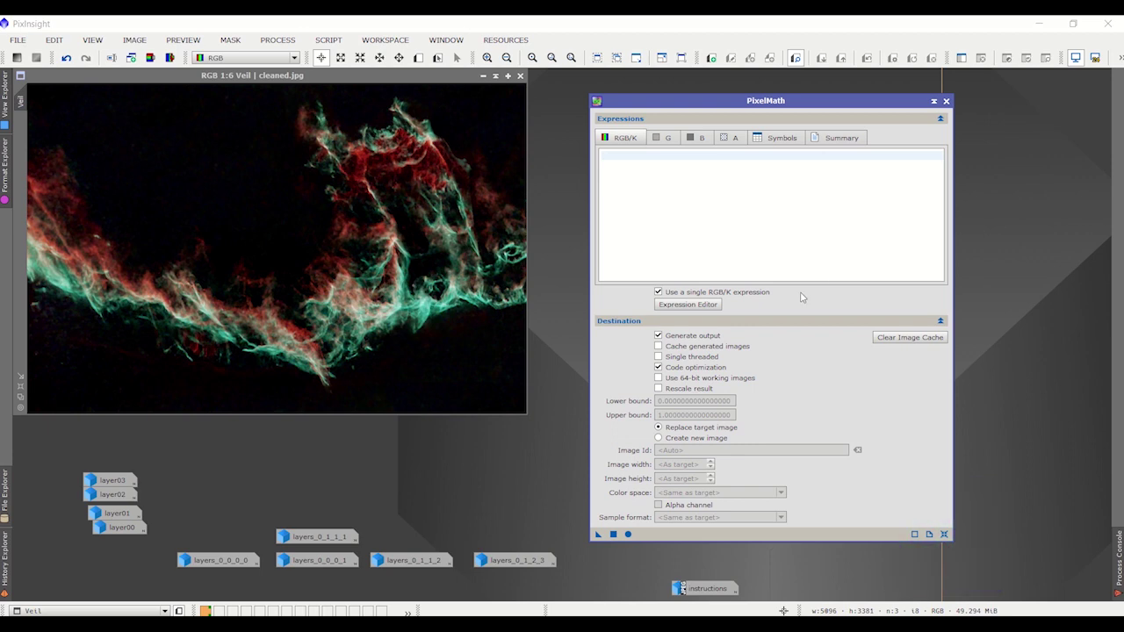
- Build 0.3*layers_0_0_0_0 + 0.3*layers_0_0_0_1 + 0.3*layers_0_1_1_2 + 0.1*layers_0_1_2_3 in the Expression Editor
{"action": "left_click", "coordinate": [692, 304]}
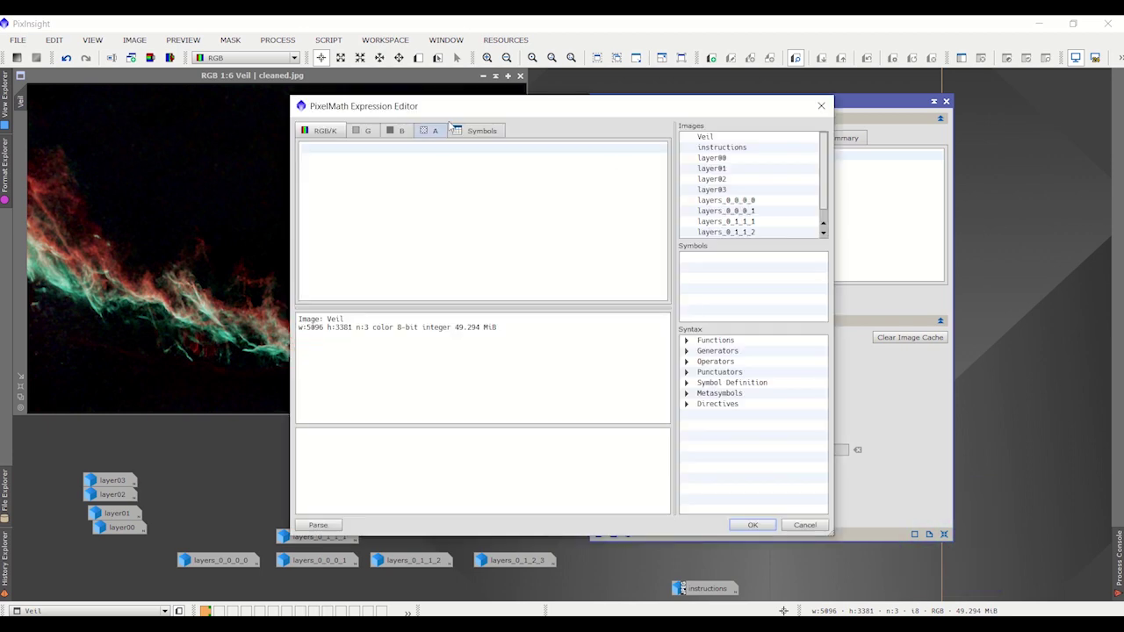
{"action": "left_click", "coordinate": [531, 148]}
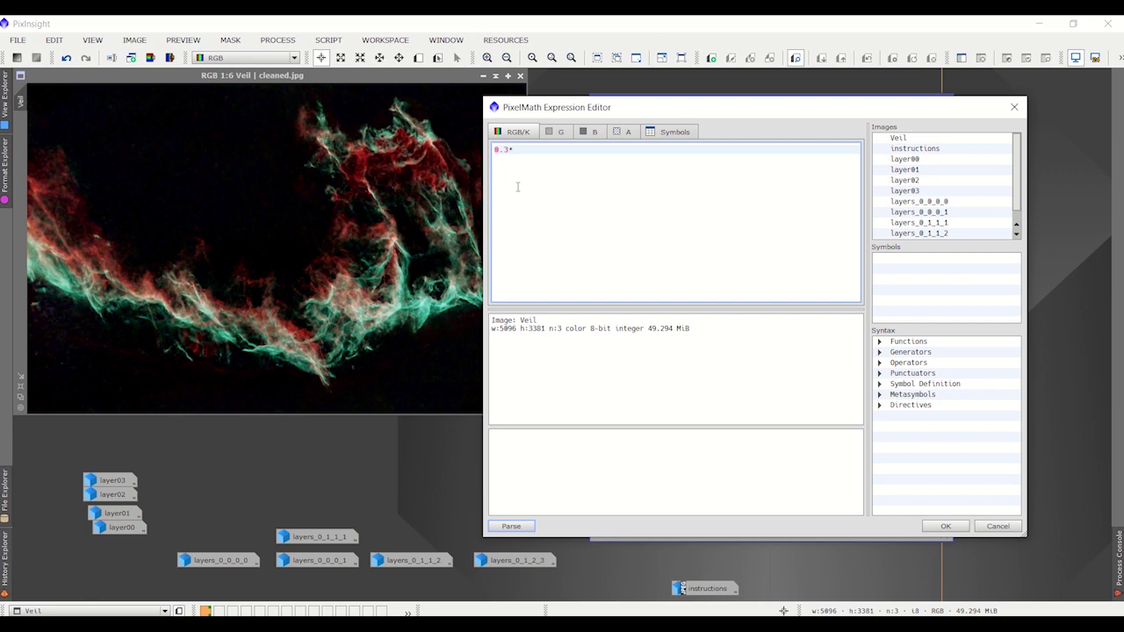
{"action": "type", "text": "0.3*"}
{"action": "double_click", "coordinate": [933, 203]}
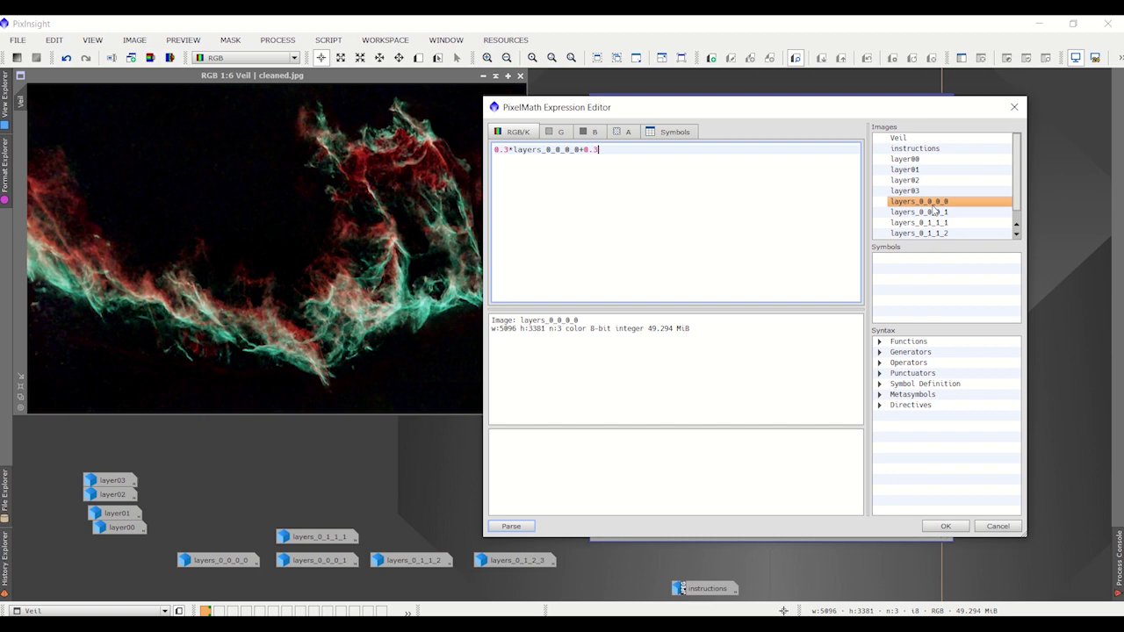
{"action": "type", "text": "+0.3*"}
{"action": "double_click", "coordinate": [944, 213]}
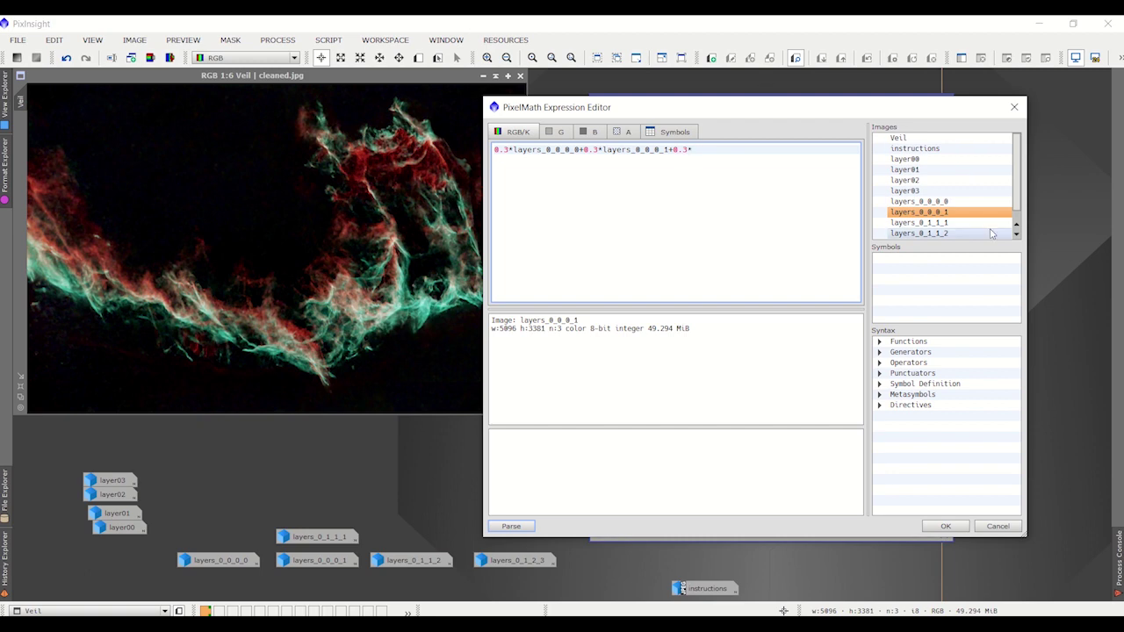
{"action": "scroll", "coordinate": [1020, 195], "scroll_direction": "down", "scroll_amount": 1}
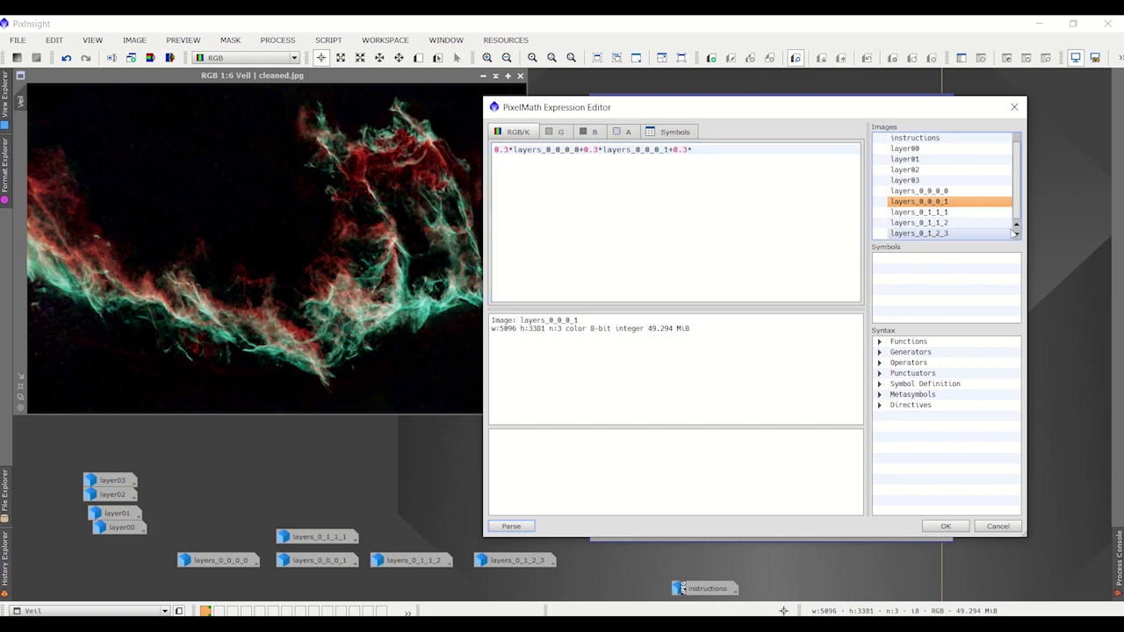
{"action": "double_click", "coordinate": [938, 223]}
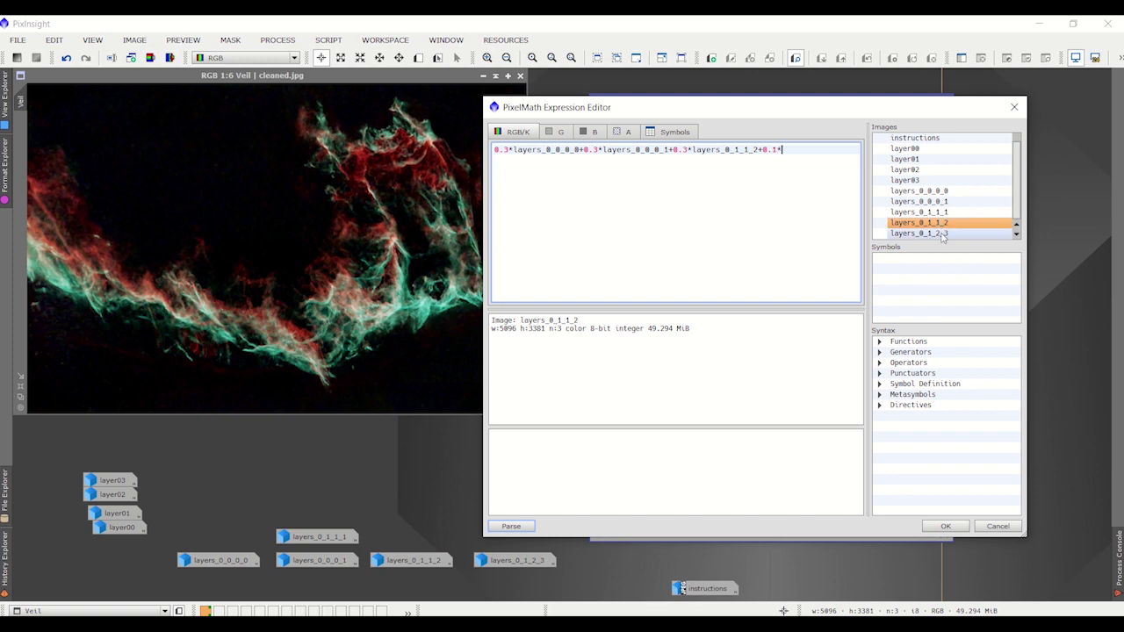
{"action": "double_click", "coordinate": [941, 234]}
- Send the result to a new image combo_p3_p3_p3_p1 and apply it to Veil
{"action": "left_click", "coordinate": [946, 526]}
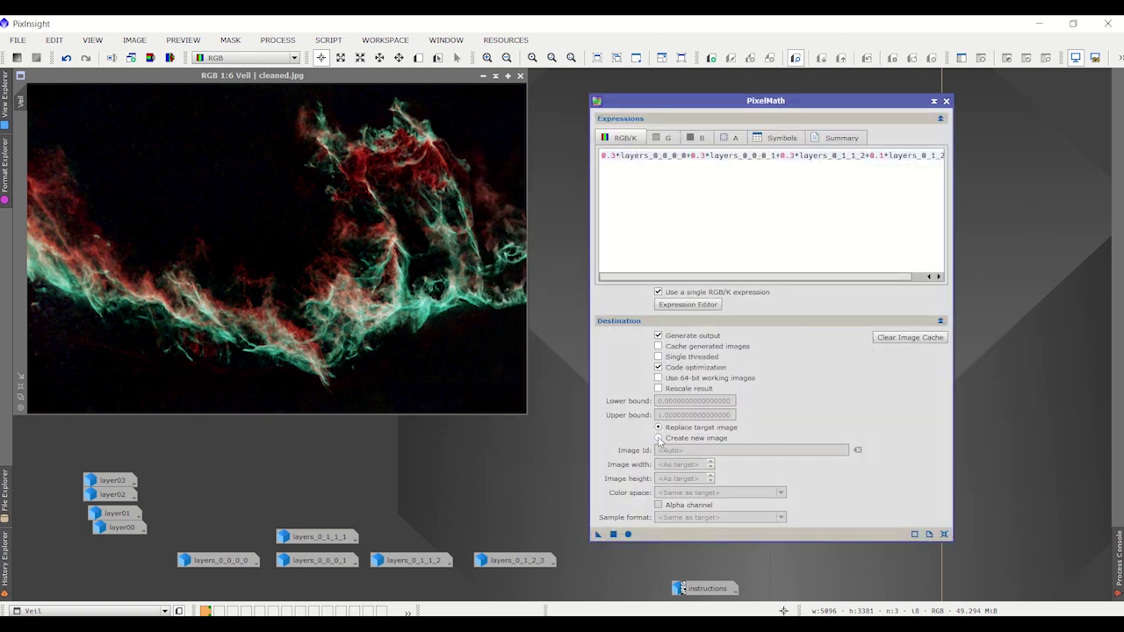
{"action": "left_click", "coordinate": [659, 439]}
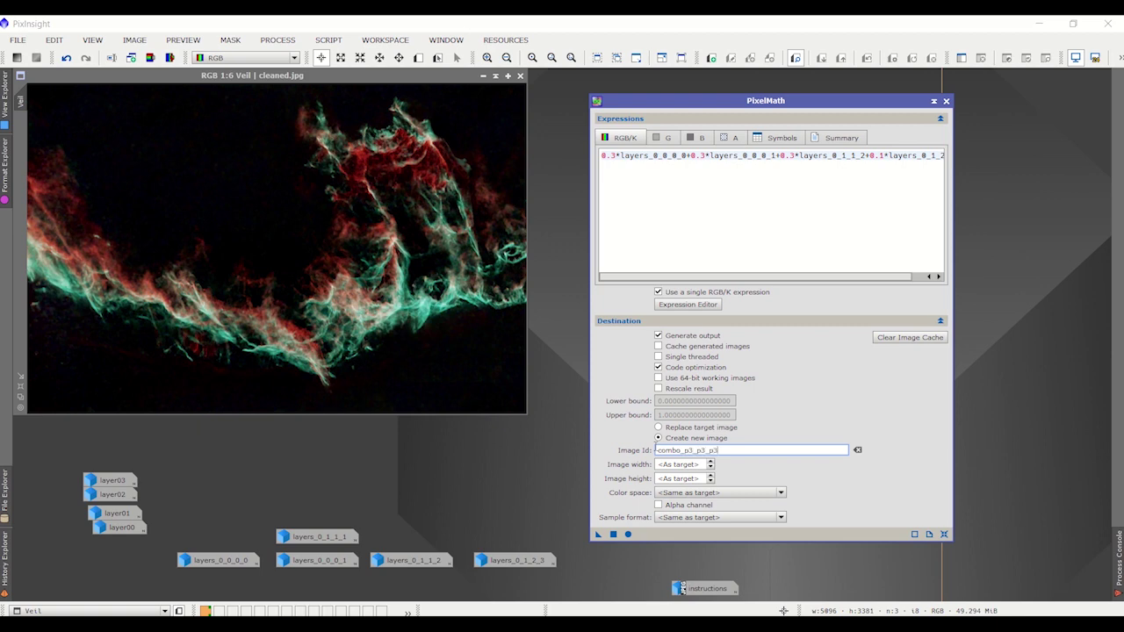
{"action": "left_click", "coordinate": [614, 535]}
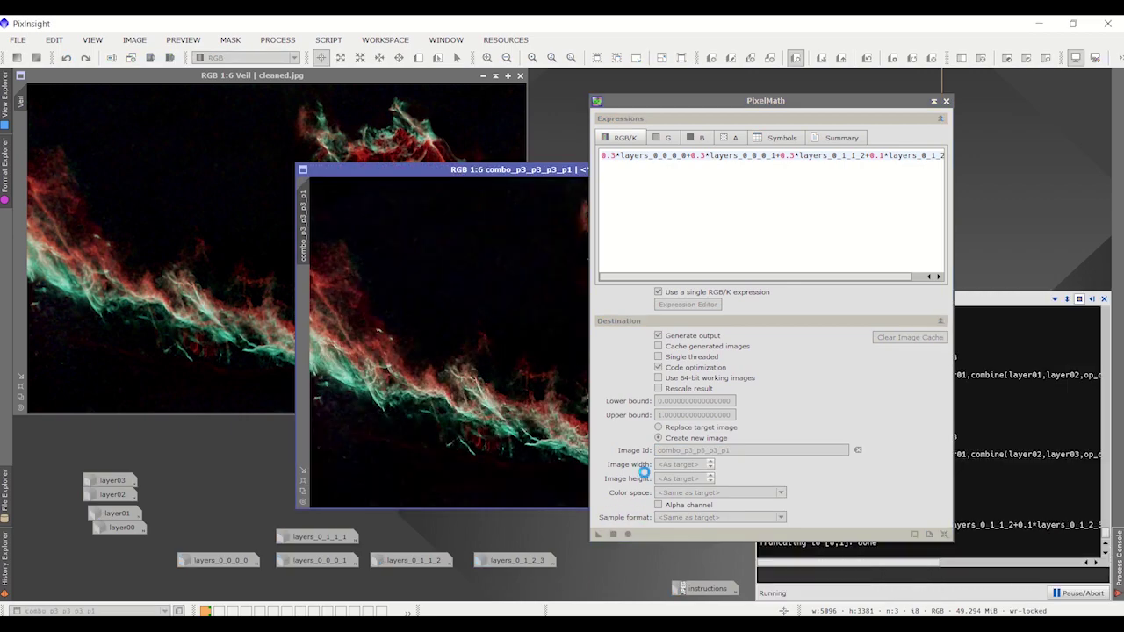
- Place combo_p3_p3_p3_p1 beside Veil and zoom both to compare them
{"action": "left_click", "coordinate": [934, 101]}
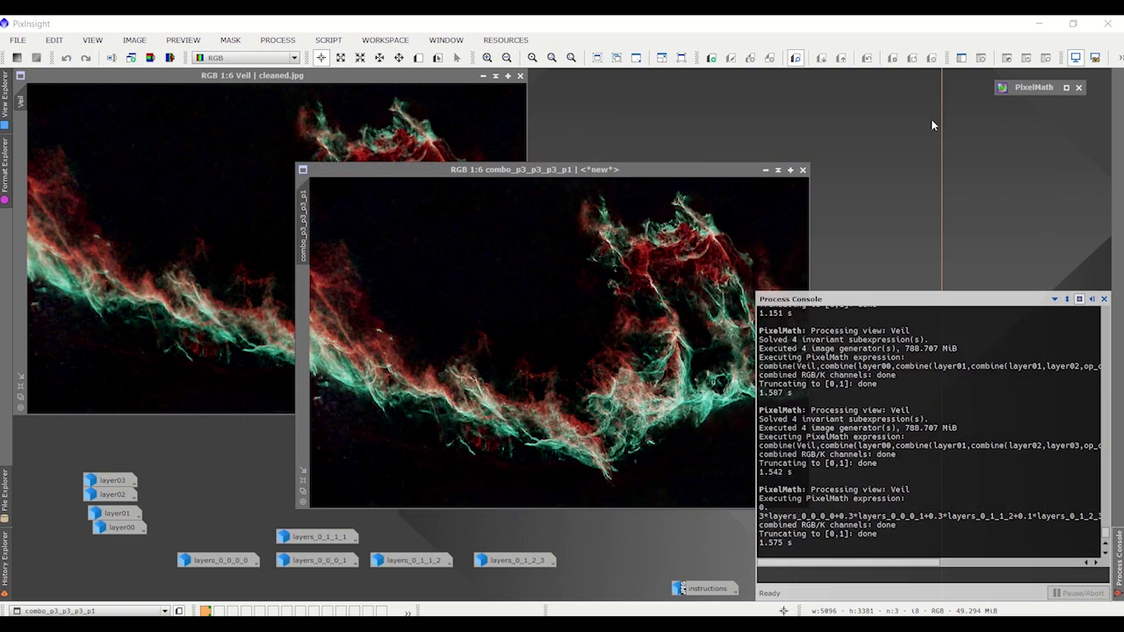
{"action": "left_click", "coordinate": [1091, 299]}
{"action": "left_click_drag", "start_coordinate": [712, 171], "coordinate": [933, 72]}
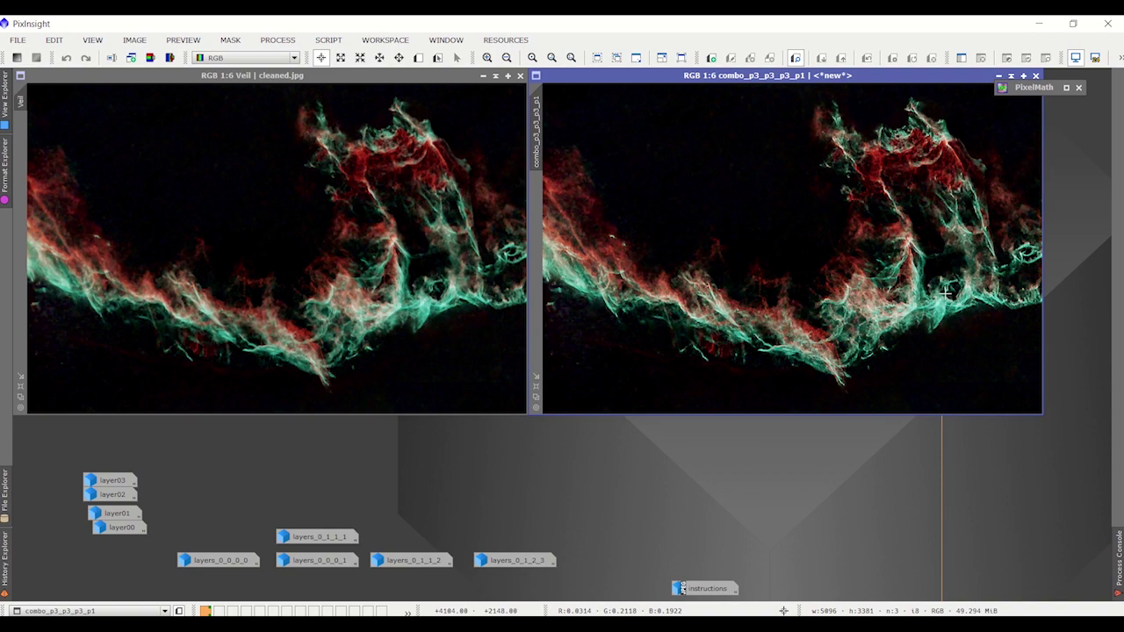
{"action": "scroll", "coordinate": [948, 172], "scroll_direction": "up", "scroll_amount": 1}
{"action": "scroll", "coordinate": [404, 321], "scroll_direction": "up", "scroll_amount": 3}
{"action": "scroll", "coordinate": [856, 340], "scroll_direction": "up", "scroll_amount": 2}
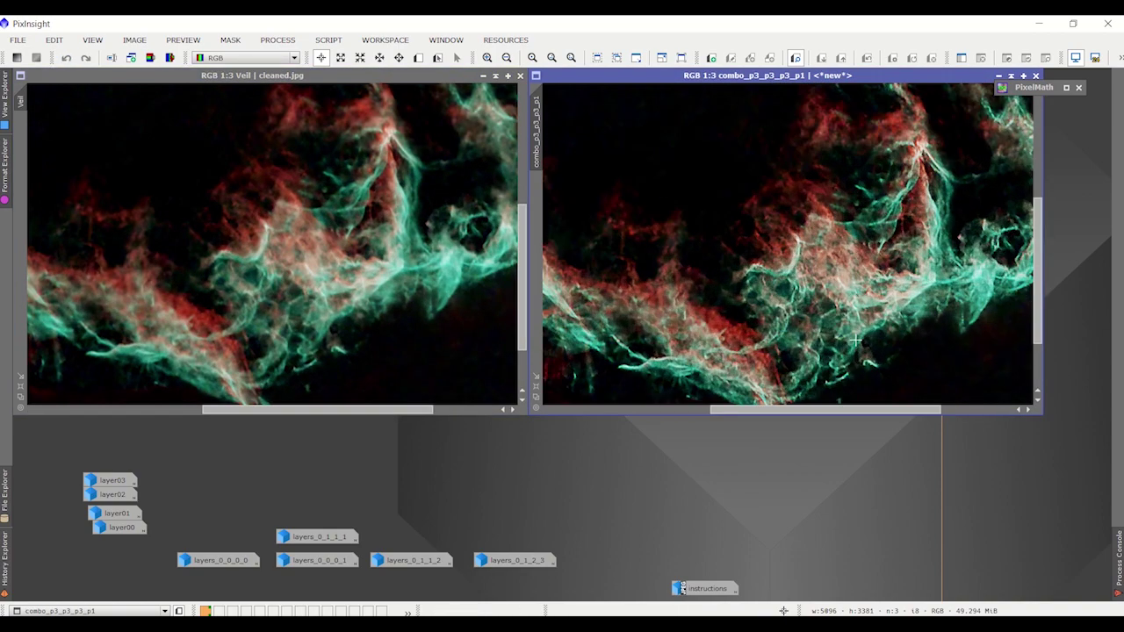
{"action": "scroll", "coordinate": [856, 340], "scroll_direction": "down", "scroll_amount": 7}
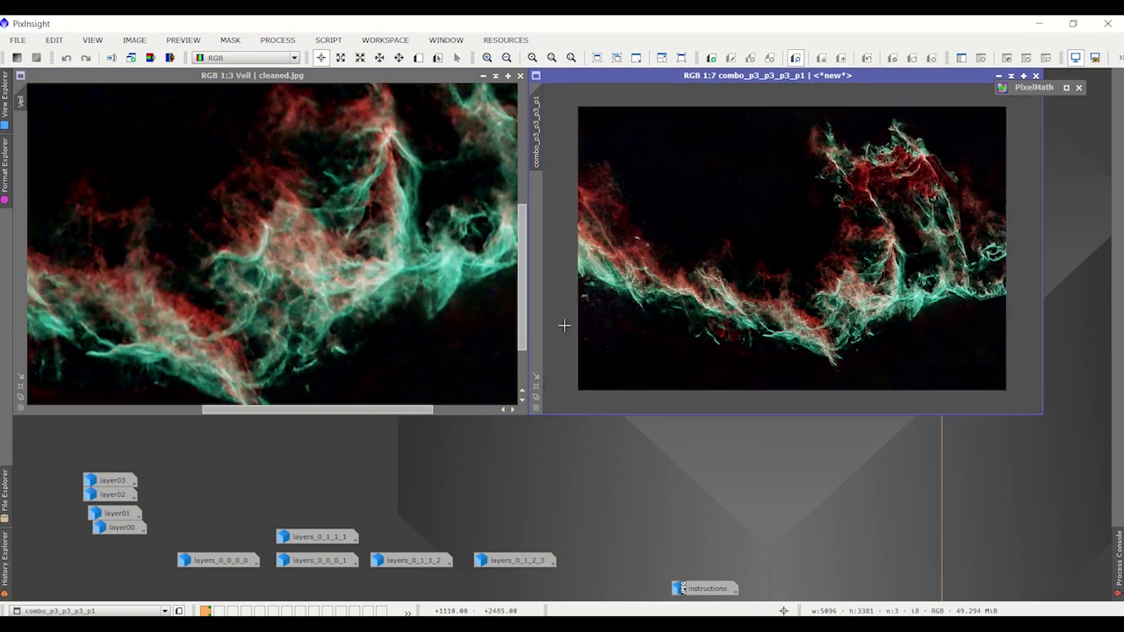
{"action": "scroll", "coordinate": [563, 322], "scroll_direction": "up", "scroll_amount": 4}
{"action": "scroll", "coordinate": [378, 118], "scroll_direction": "down", "scroll_amount": 4}
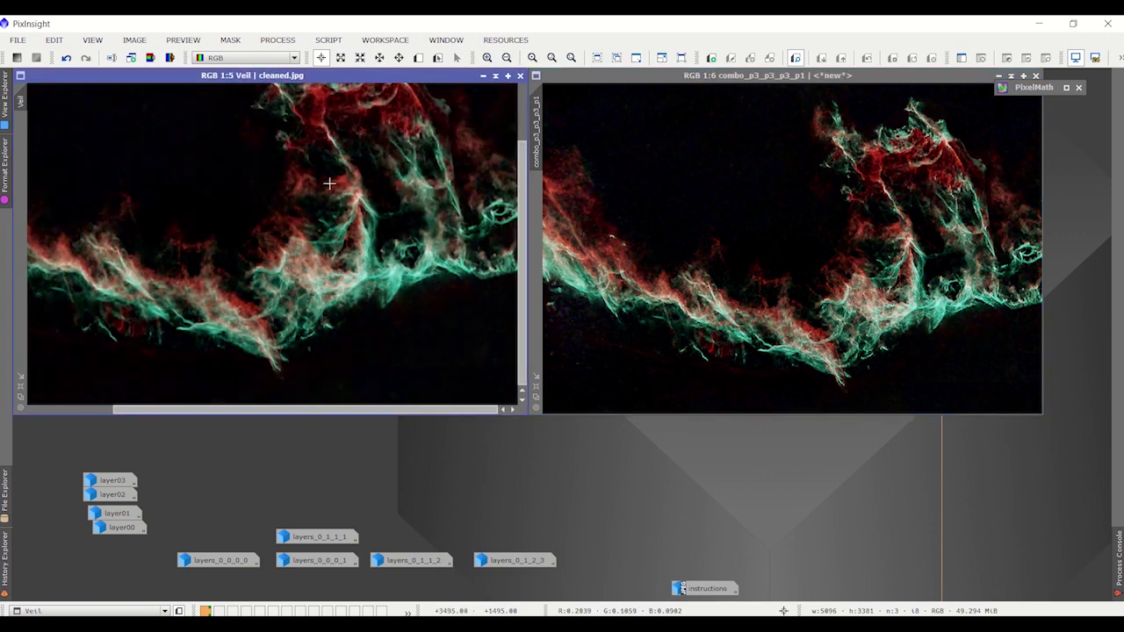
{"action": "scroll", "coordinate": [388, 144], "scroll_direction": "up", "scroll_amount": 2}
{"action": "scroll", "coordinate": [388, 145], "scroll_direction": "up", "scroll_amount": 1}
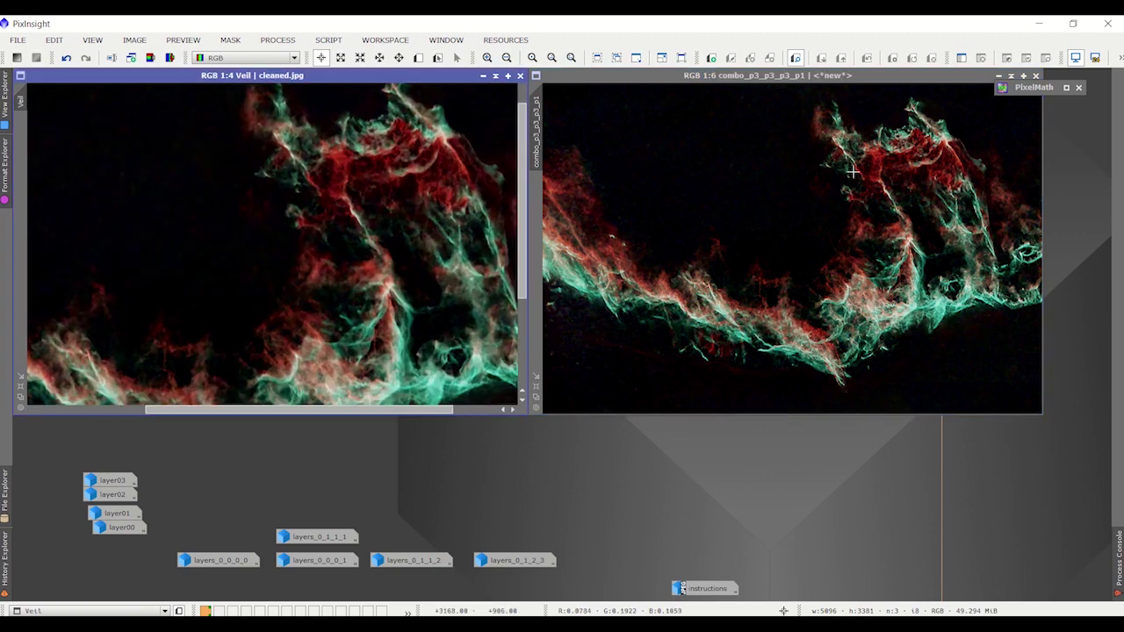
{"action": "scroll", "coordinate": [971, 149], "scroll_direction": "up", "scroll_amount": 2}
{"action": "scroll", "coordinate": [964, 163], "scroll_direction": "up", "scroll_amount": 1}
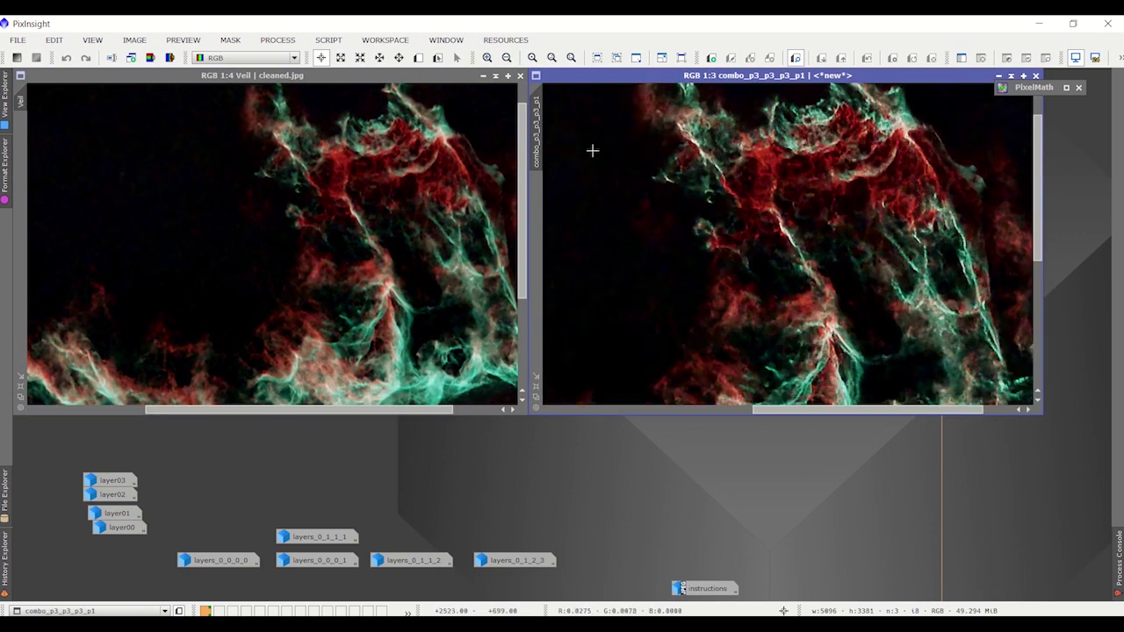
{"action": "scroll", "coordinate": [489, 117], "scroll_direction": "up", "scroll_amount": 2}
{"action": "scroll", "coordinate": [485, 128], "scroll_direction": "down", "scroll_amount": 5}
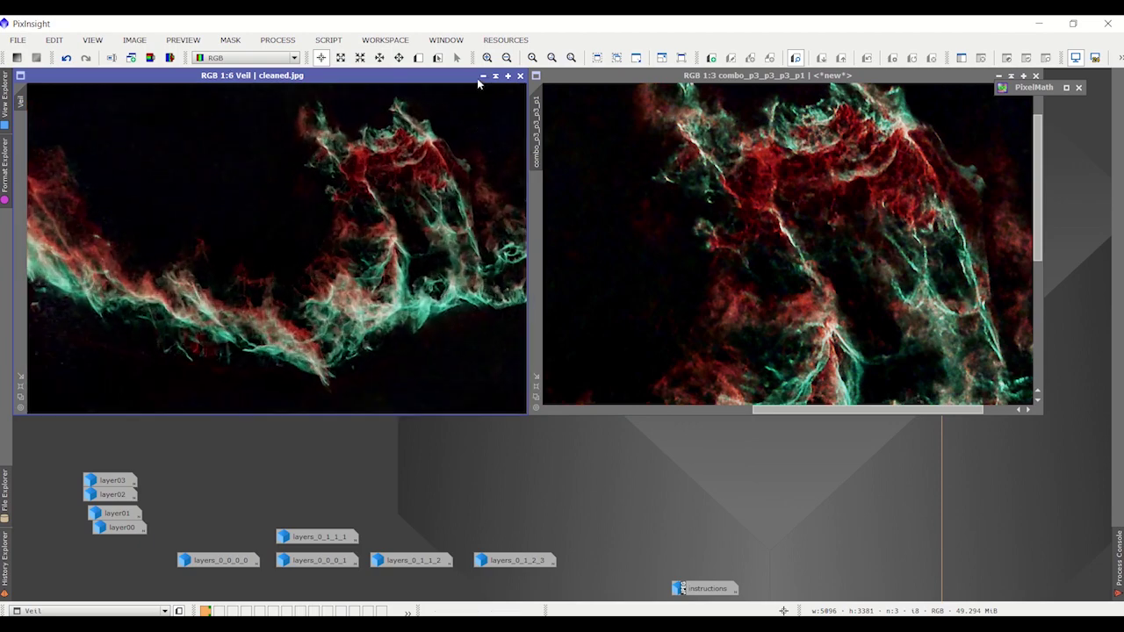
- Iconize the original Veil and move the combo image toward the workspace centre
{"action": "left_click", "coordinate": [482, 76]}
{"action": "scroll", "coordinate": [867, 108], "scroll_direction": "down", "scroll_amount": 3}
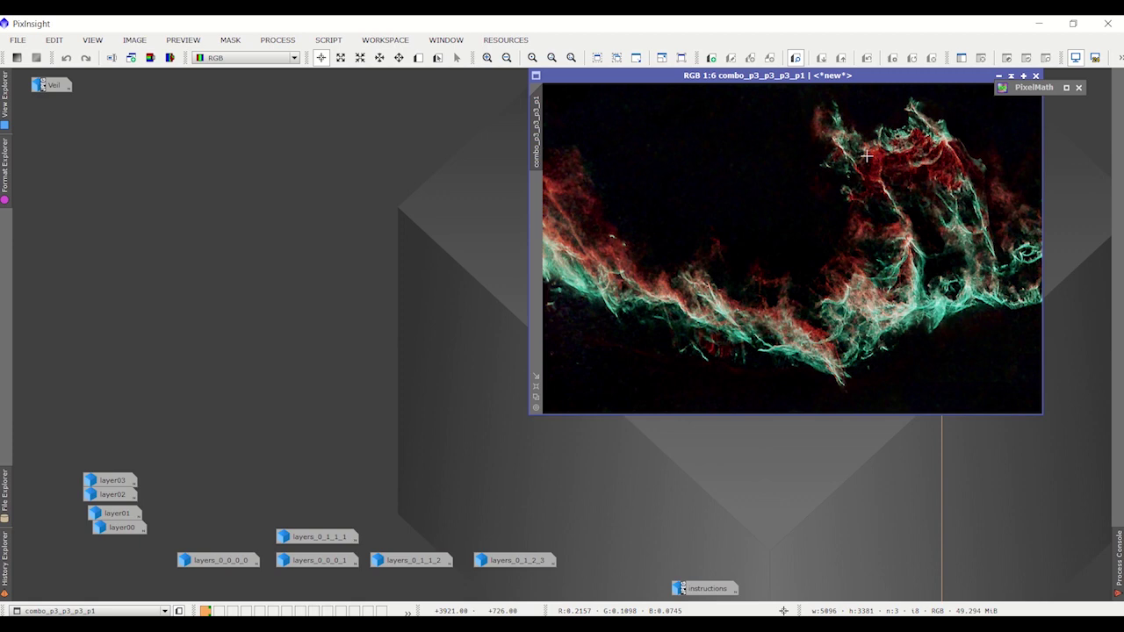
{"action": "left_click_drag", "start_coordinate": [840, 77], "coordinate": [512, 77]}
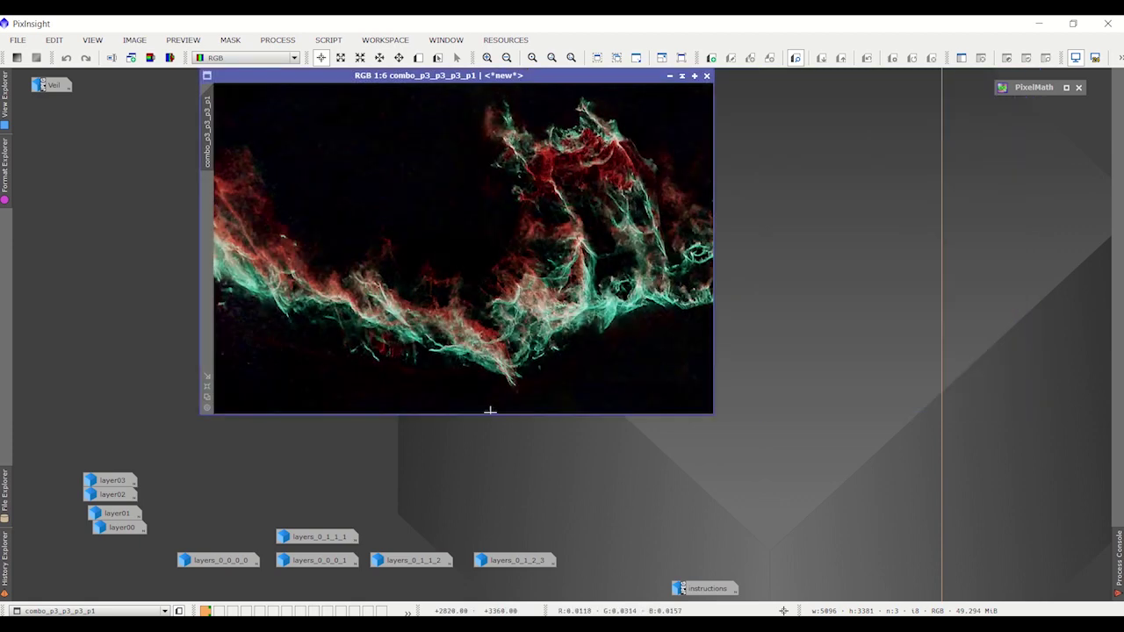